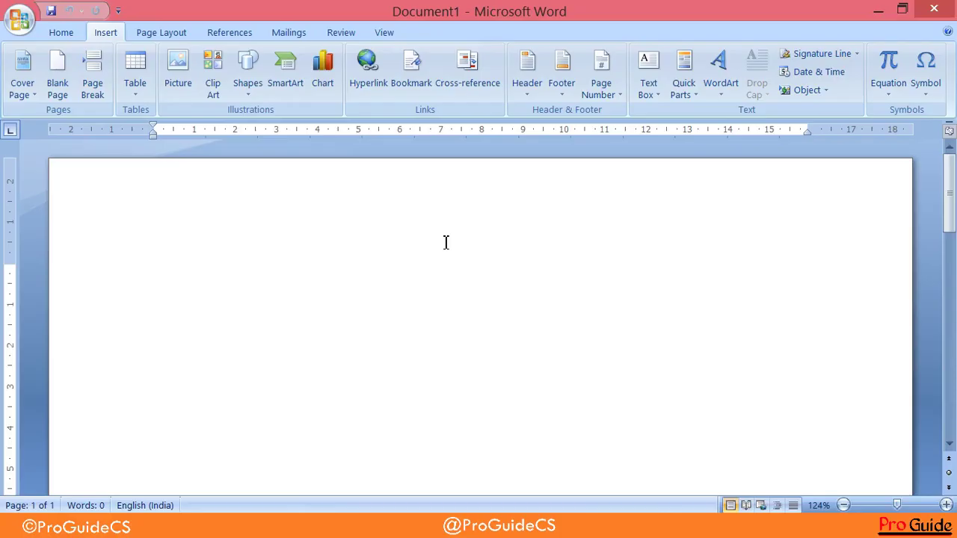
- Open the Insert tab's Shapes gallery over the blank Document1
left_click(251, 78)
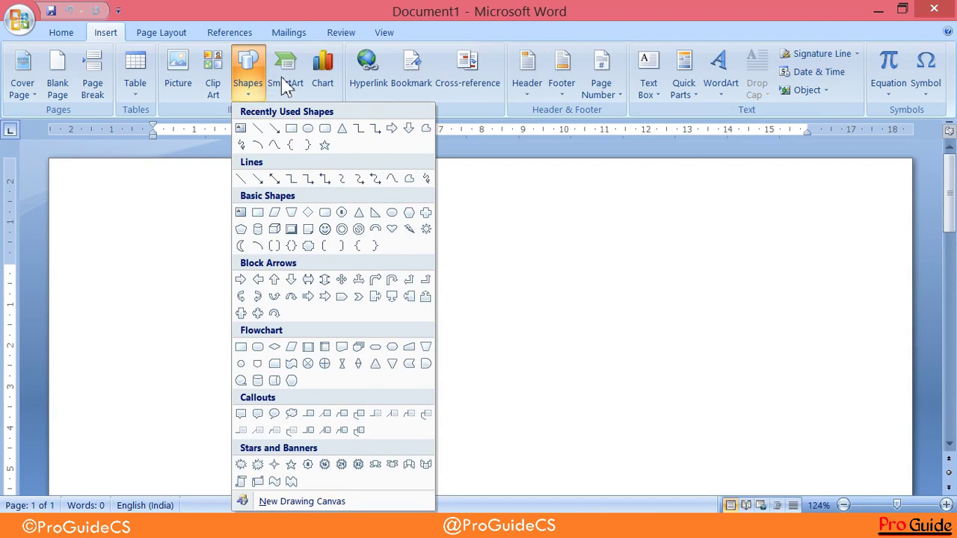
- Preview Organization Chart and several Cycle SmartArt layouts, then insert the Hierarchy diagram
left_click(285, 86)
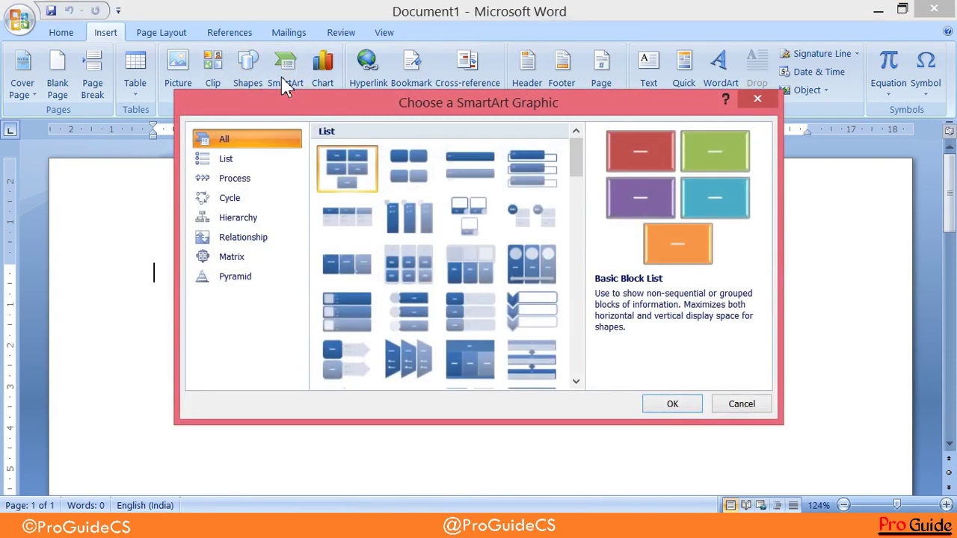
left_click(224, 217)
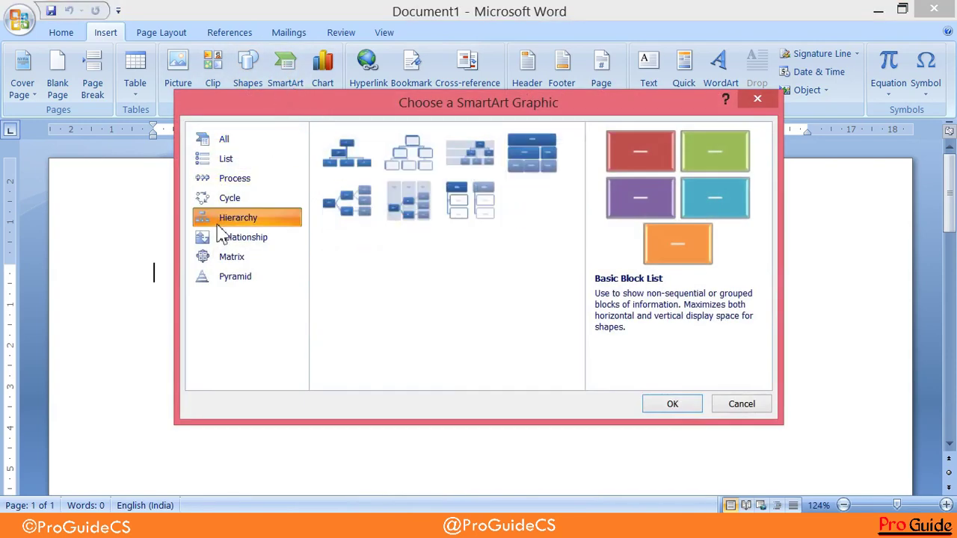
left_click(367, 163)
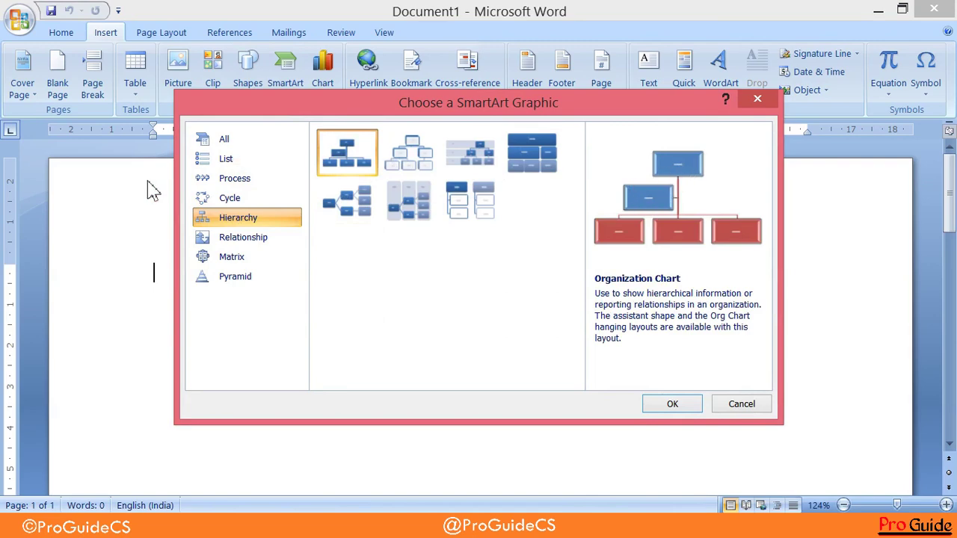
left_click(247, 201)
left_click(415, 154)
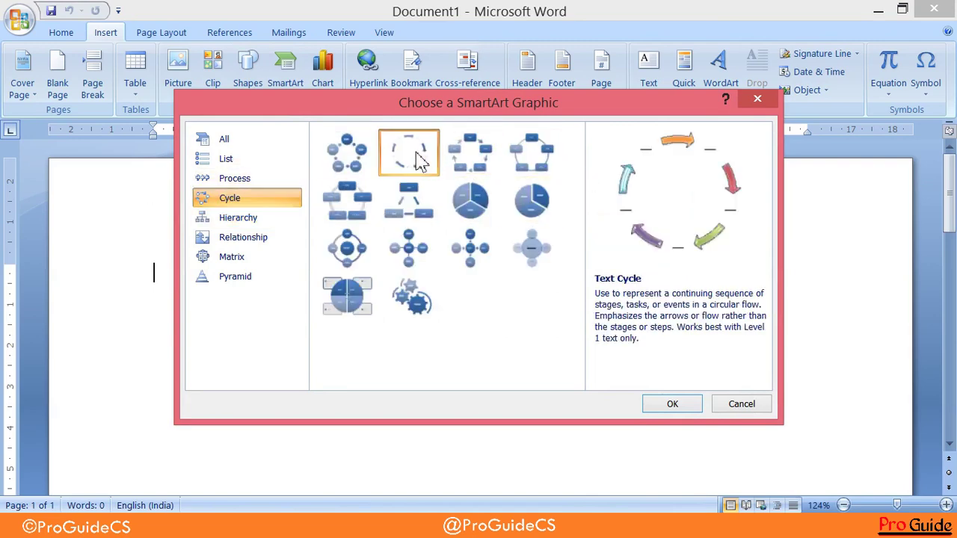
left_click(347, 153)
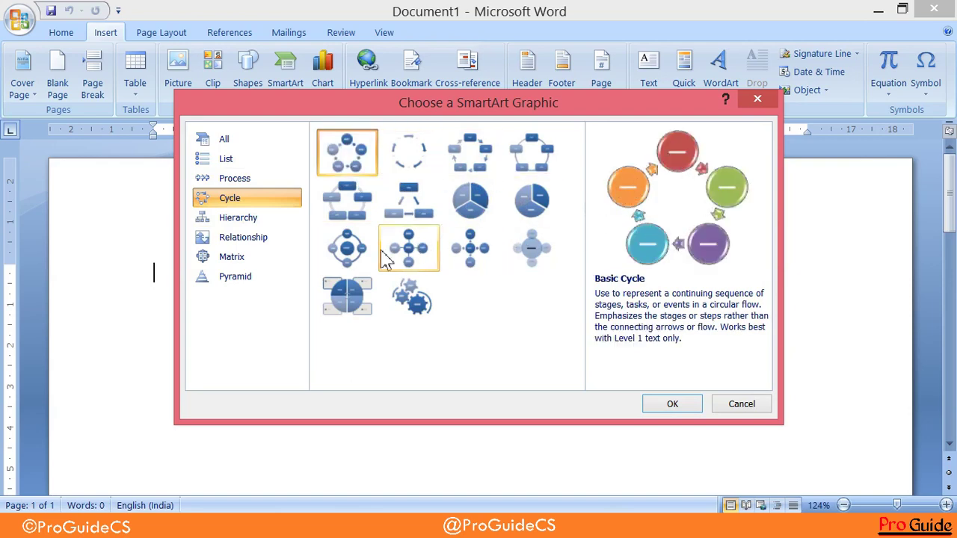
left_click(358, 255)
left_click(415, 253)
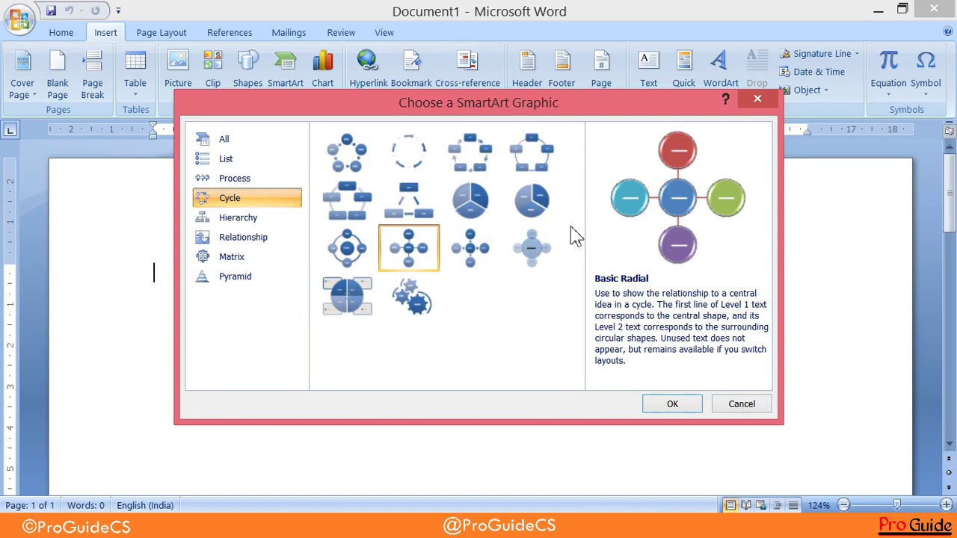
left_click(202, 217)
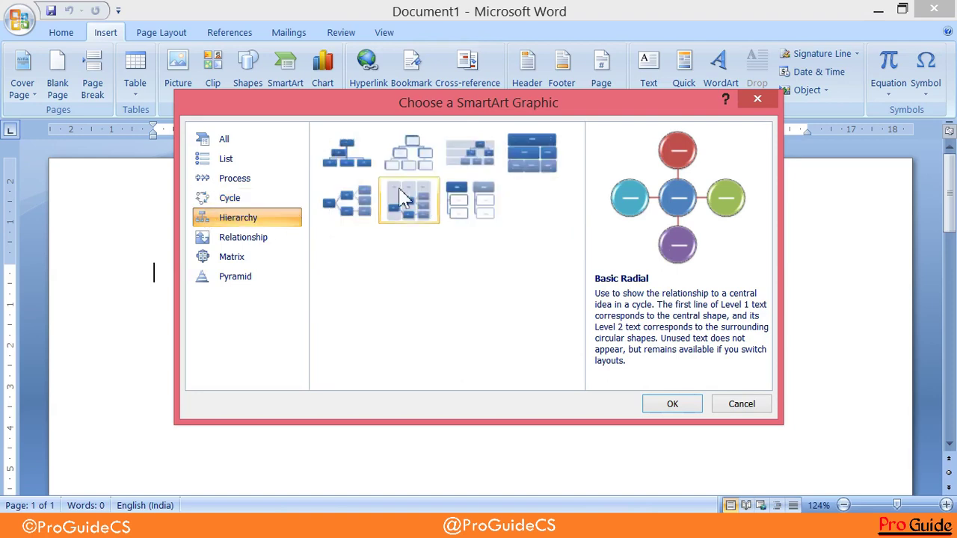
left_click(420, 175)
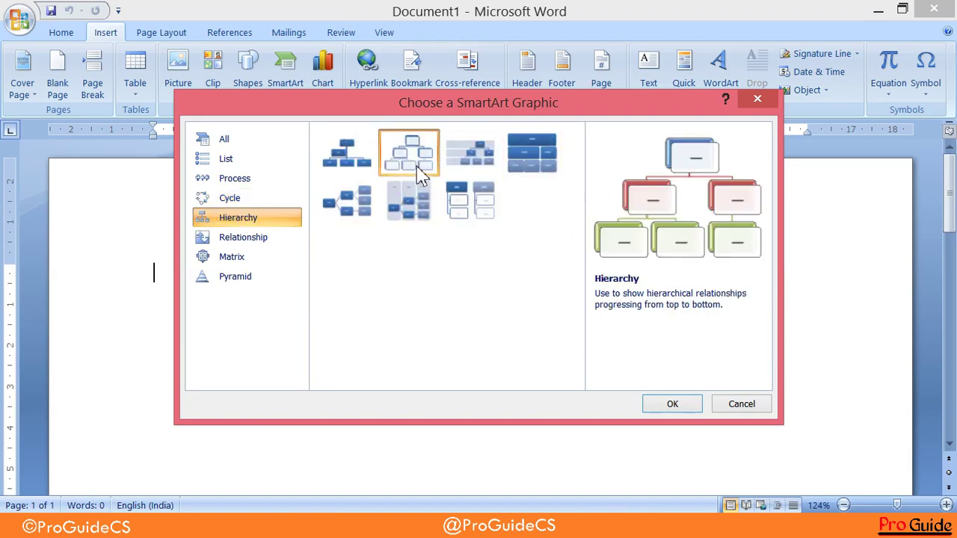
left_click(671, 407)
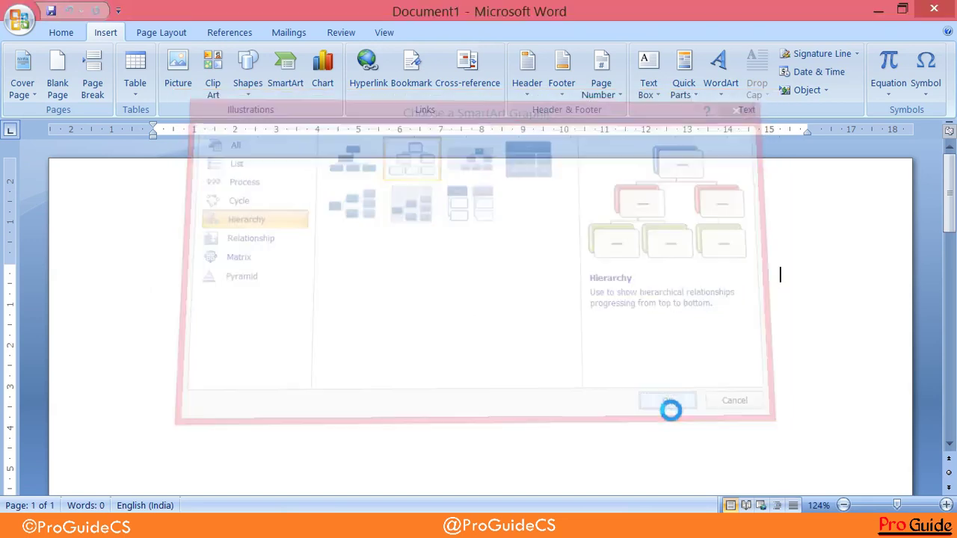
- Shrink the Hierarchy SmartArt to fit on the page and start editing its top box
scroll(668, 406, "down", 2)
scroll(675, 359, "up", 2)
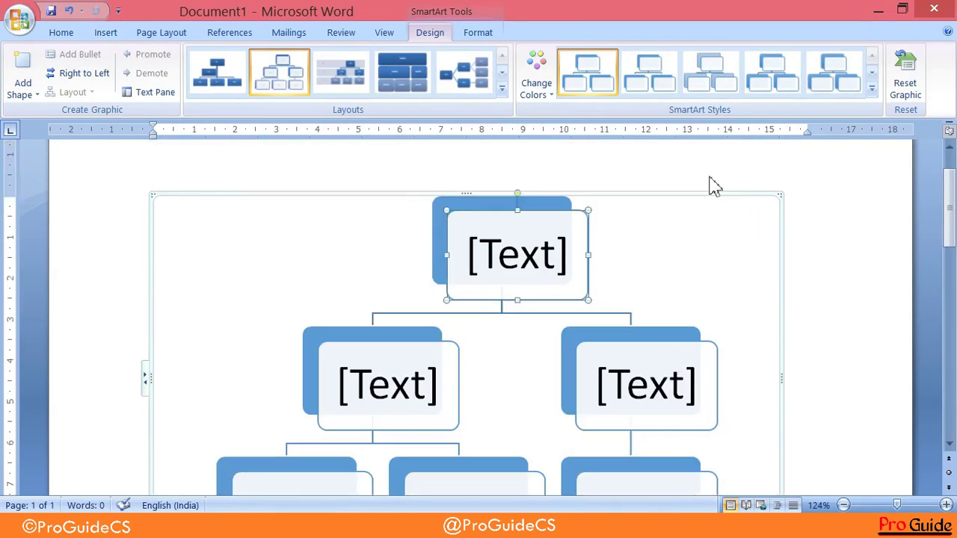
scroll(546, 258, "down", 3)
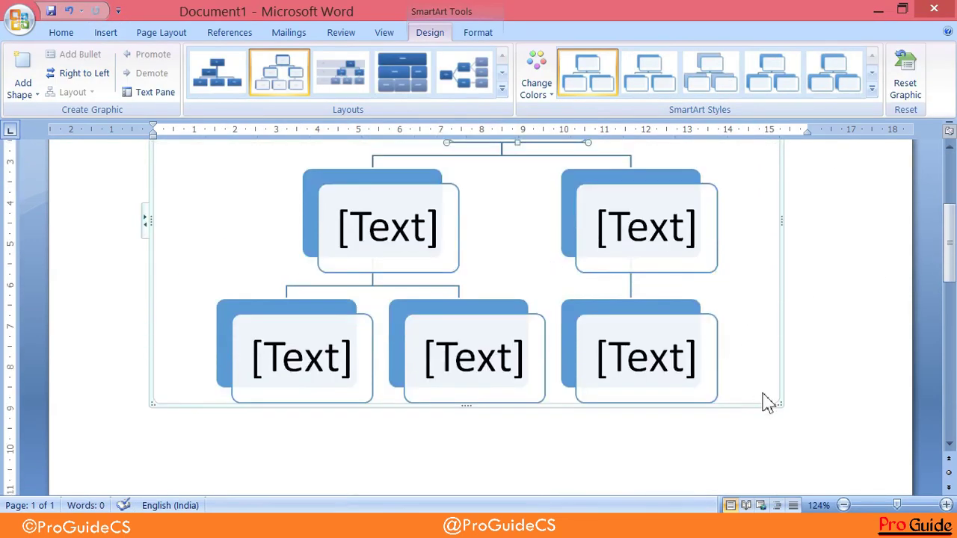
left_click_drag(782, 404, 753, 291)
scroll(688, 302, "up", 5)
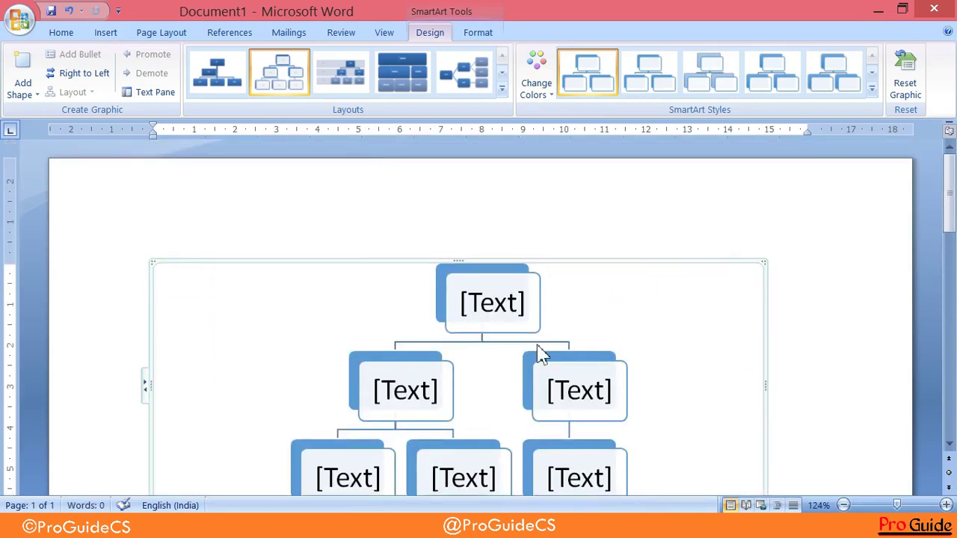
left_click(519, 305)
left_click(847, 329)
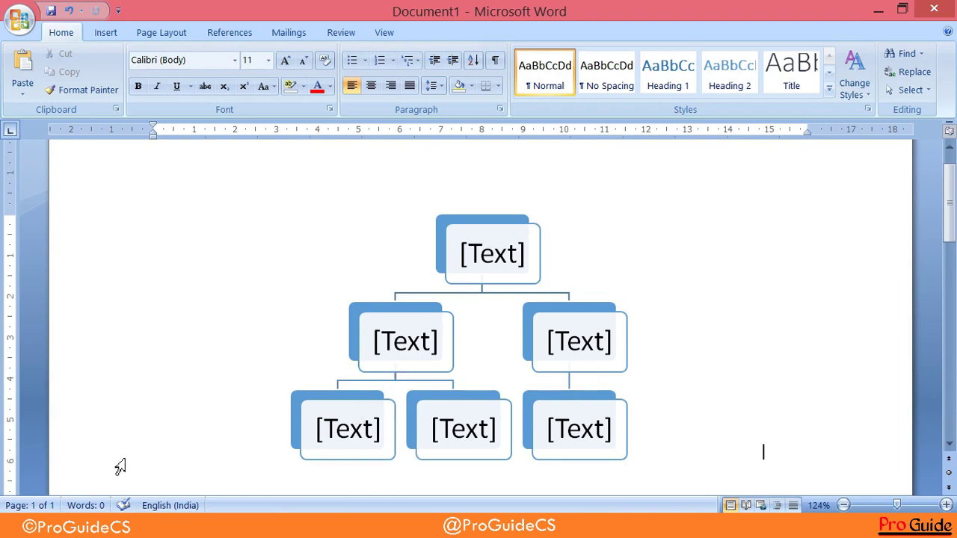
left_click(480, 271)
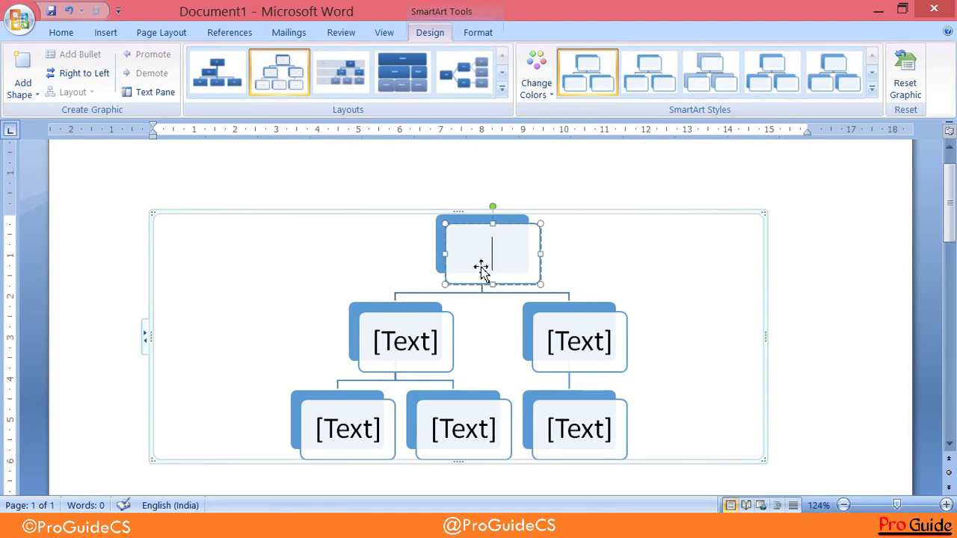
- Label the top box Computer and the second-level boxes Input and Output
type("Co")
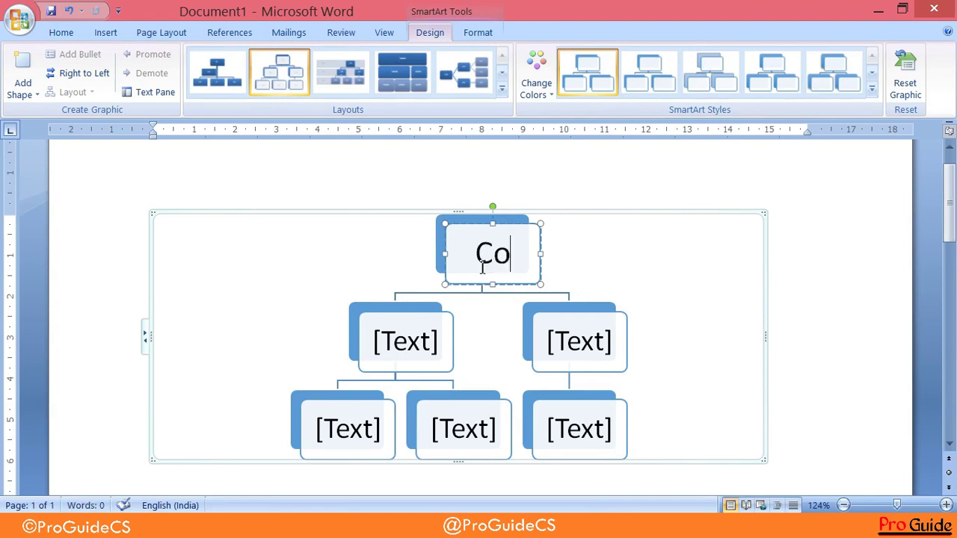
type("mputer")
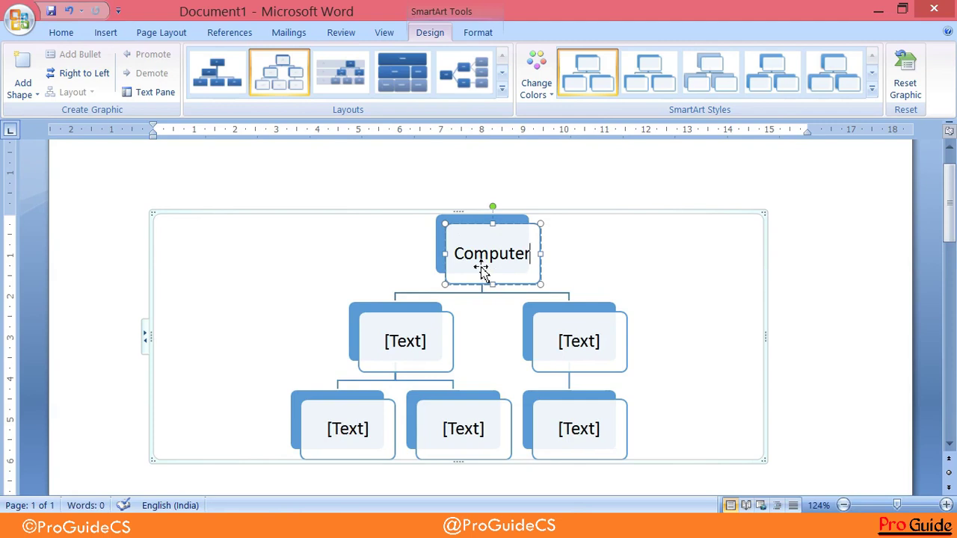
left_click(416, 346)
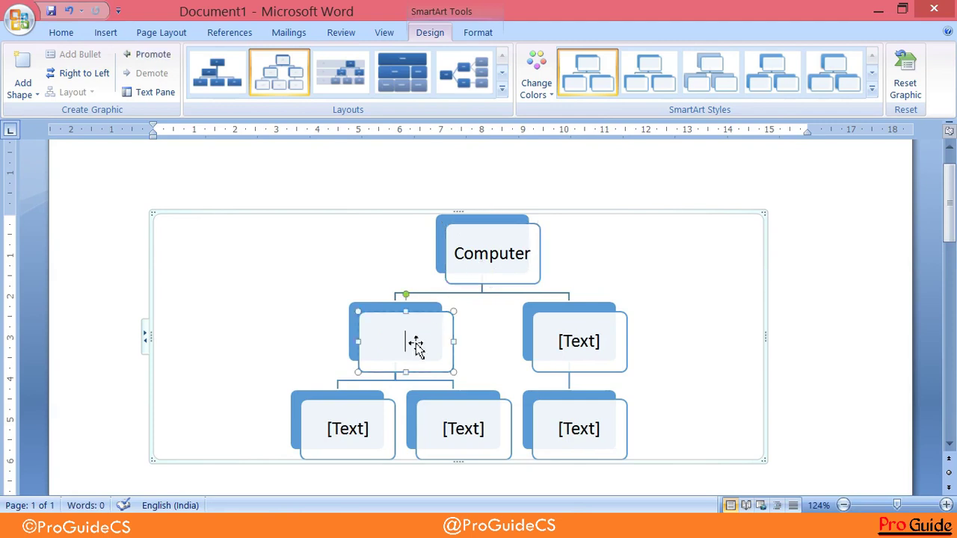
type("Inpu")
type("t")
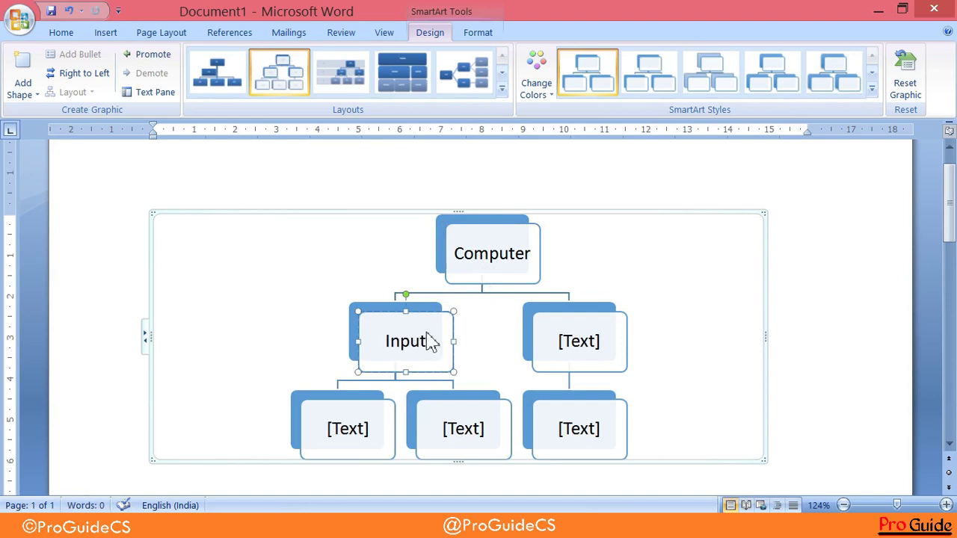
left_click(600, 347)
type("O")
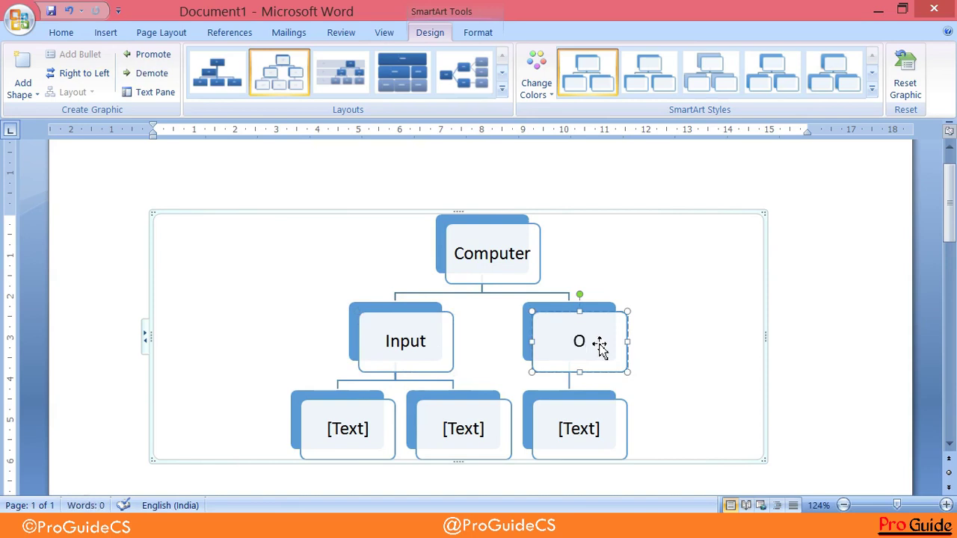
type("utp")
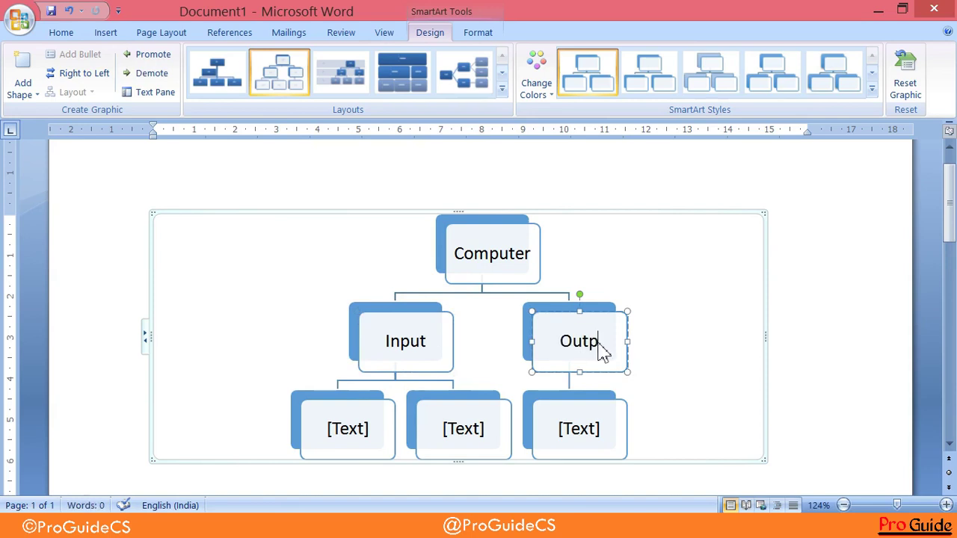
type("ut")
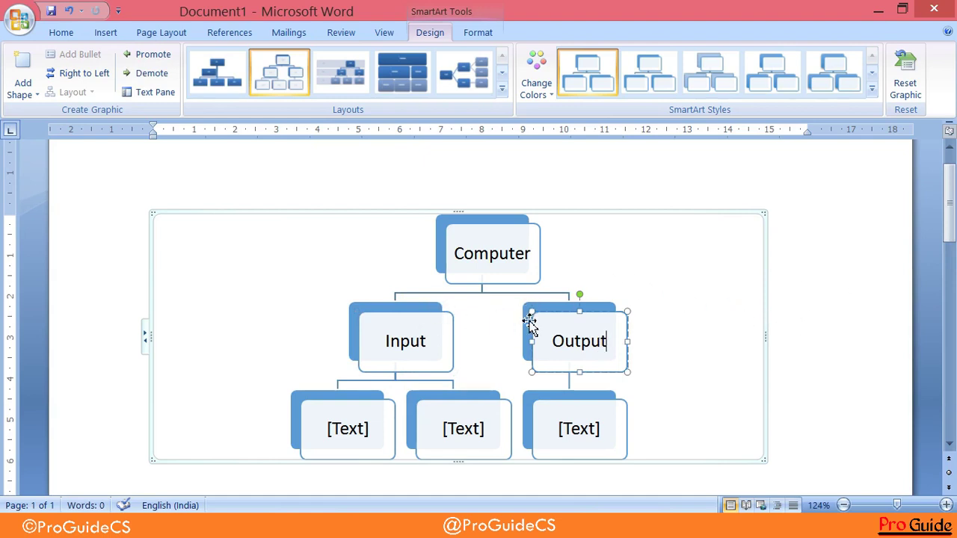
- Label the bottom boxes Keyboard, Mouse and Speaker
left_click(341, 426)
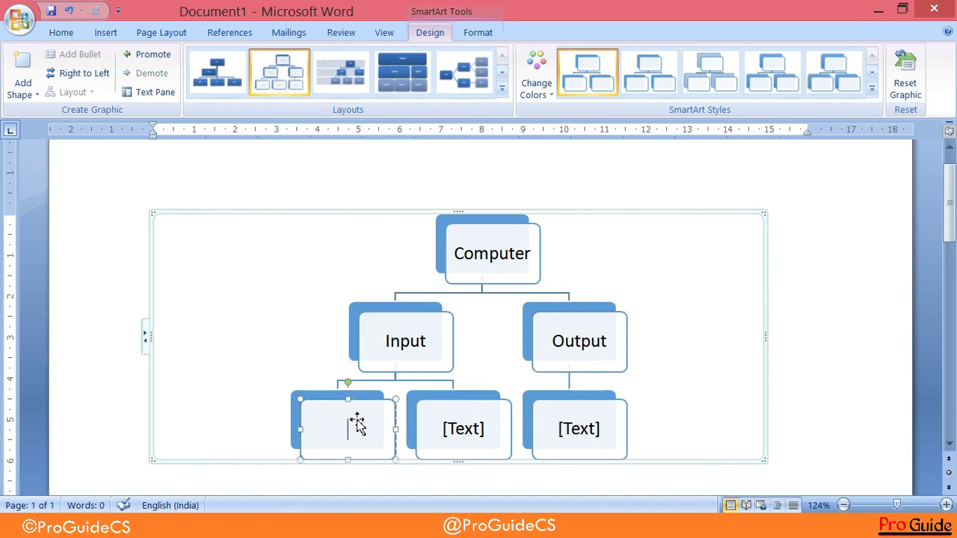
type("K")
type("eyboa")
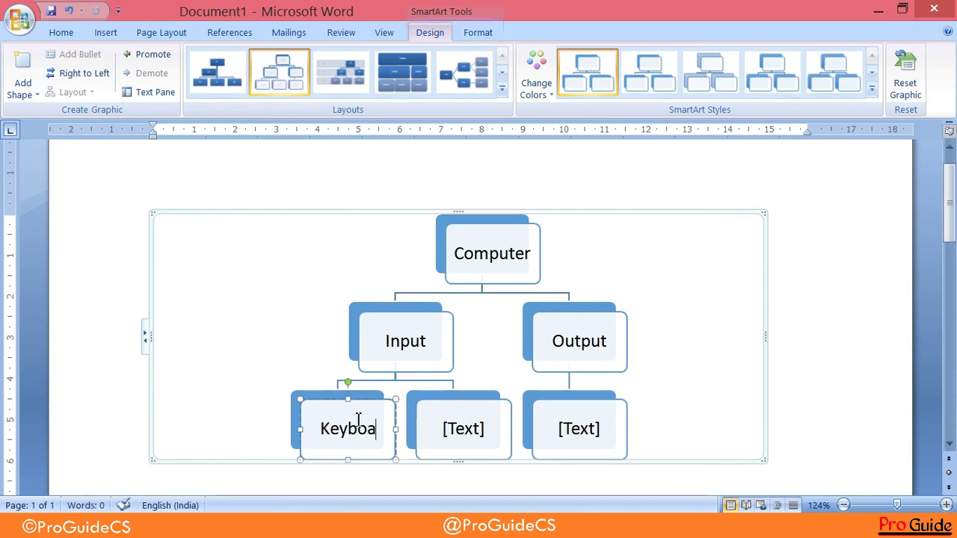
type("r")
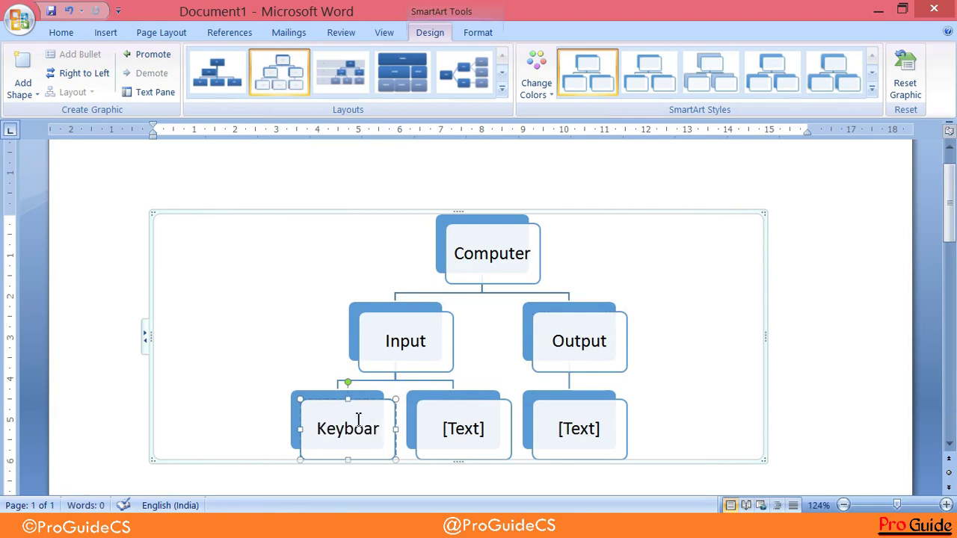
type("d")
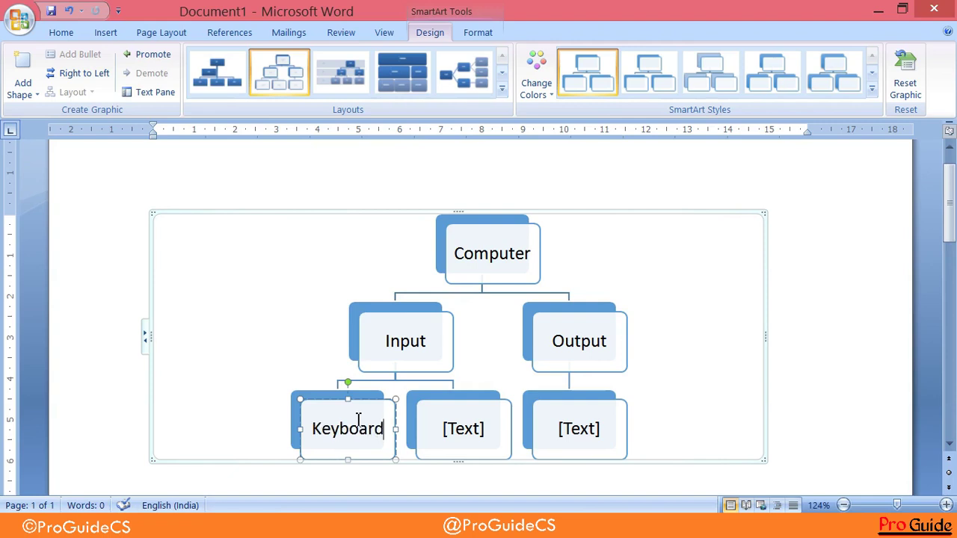
left_click(462, 435)
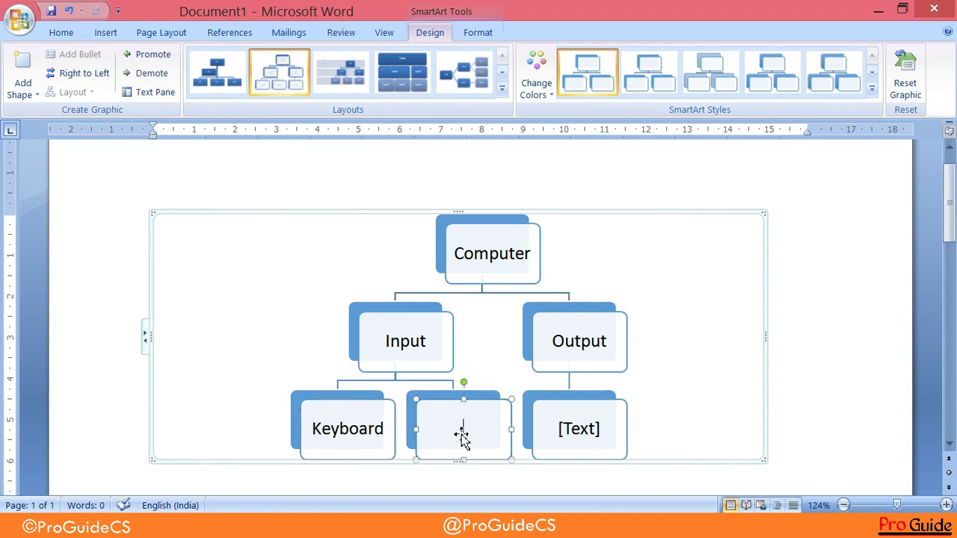
type("Mouse")
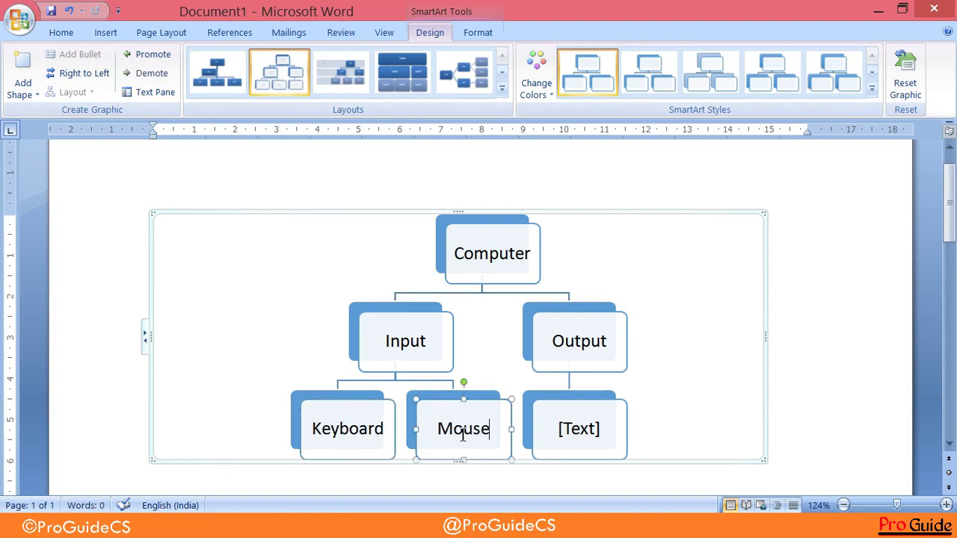
left_click(562, 430)
type("S")
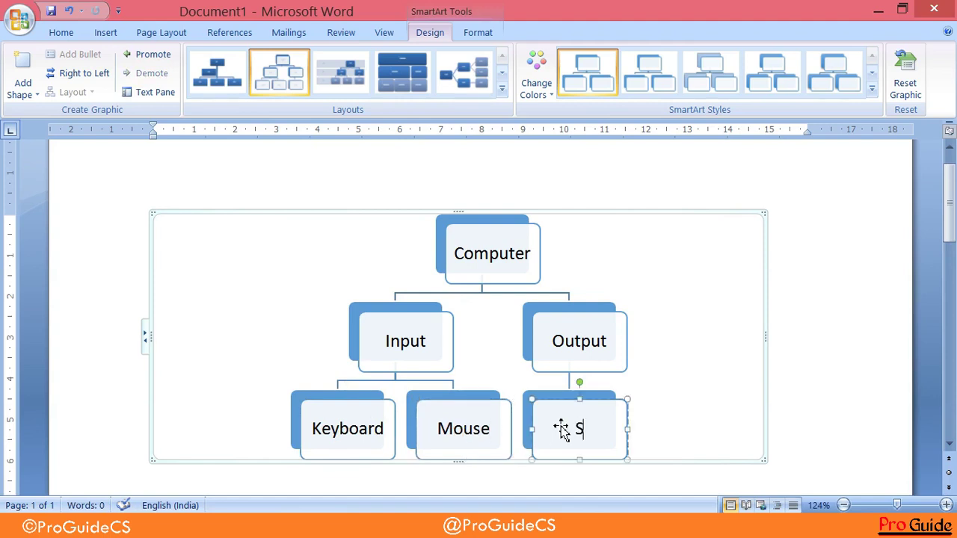
type("peaker")
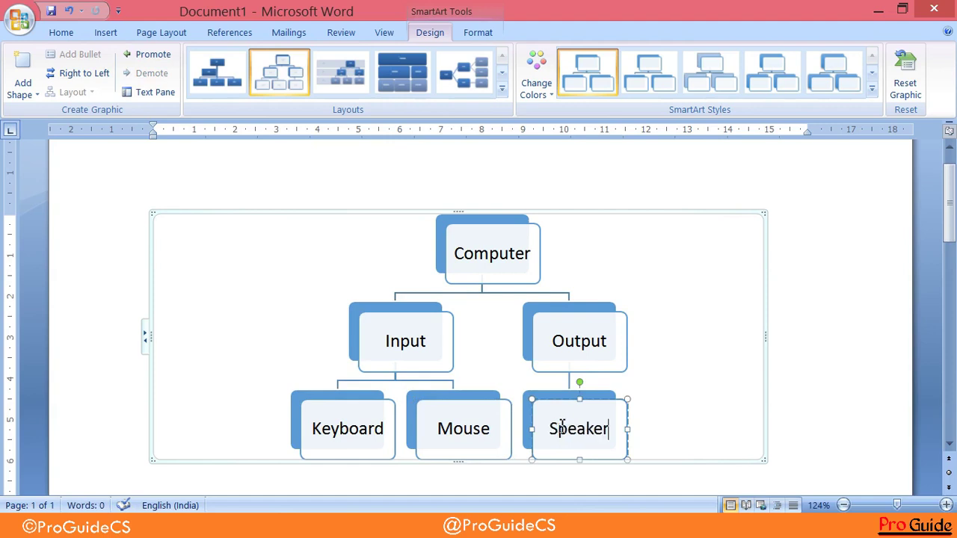
right_click(565, 426)
left_click(829, 397)
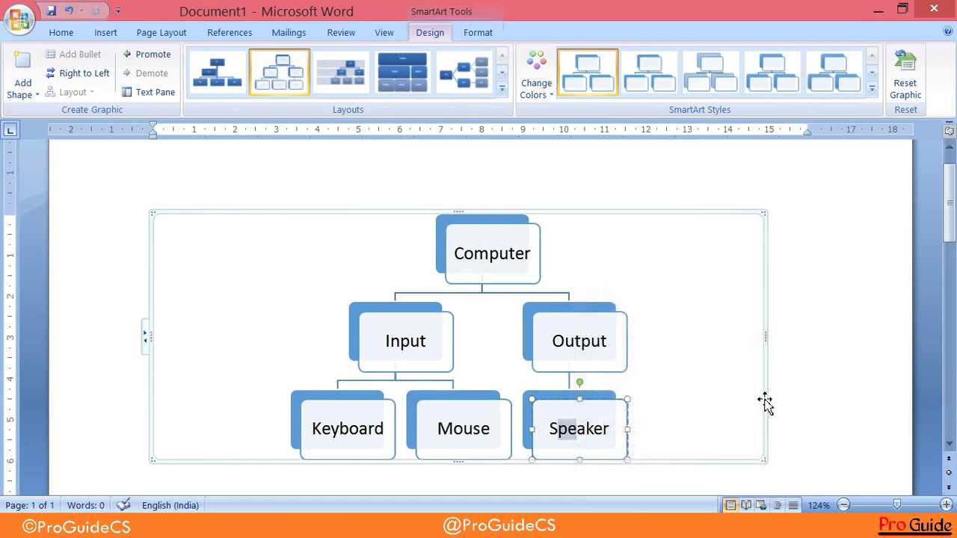
left_click(665, 388)
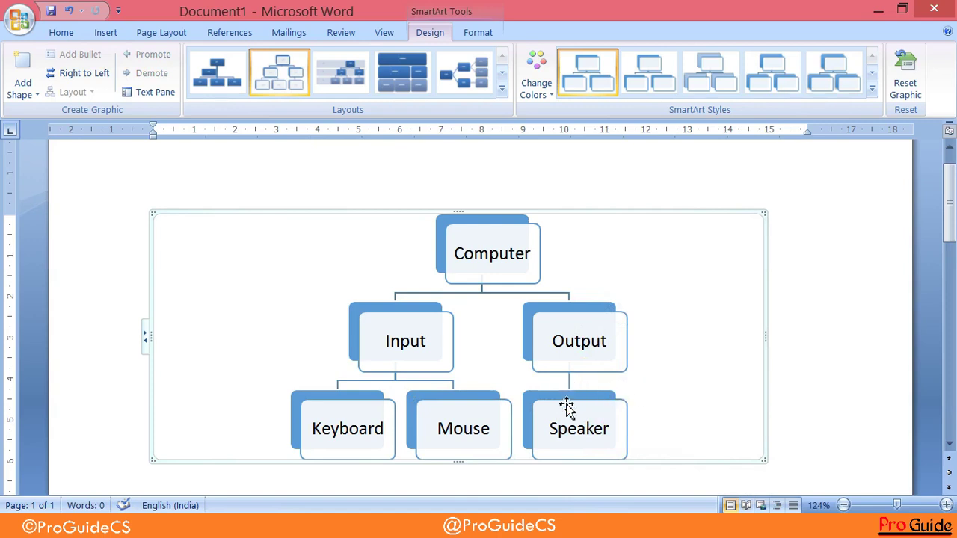
- Add a new shape after Speaker under Output
right_click(566, 407)
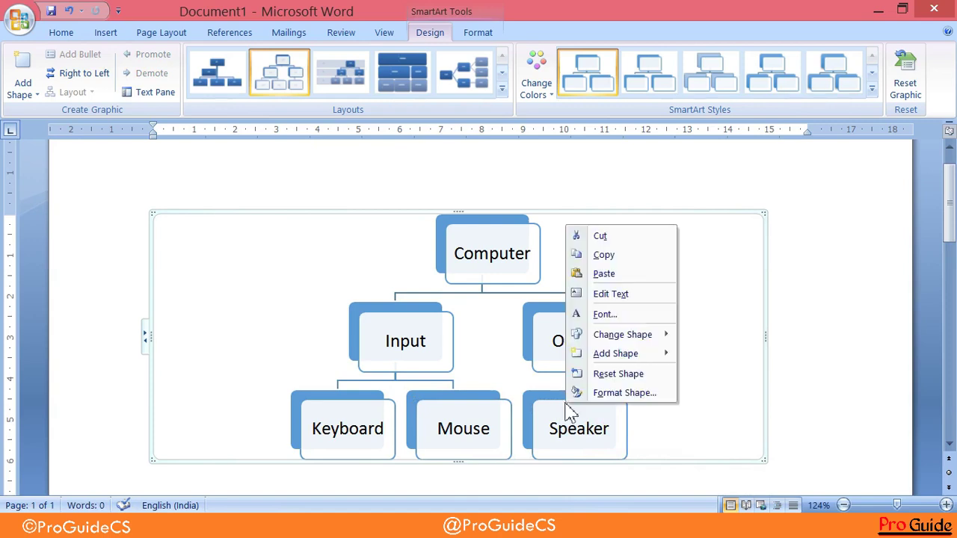
mouse_move(632, 360)
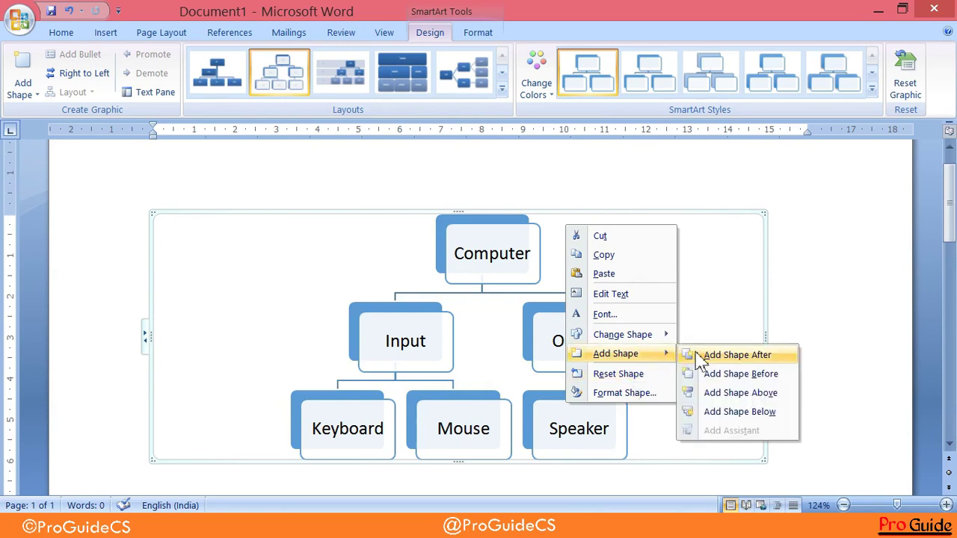
left_click(699, 359)
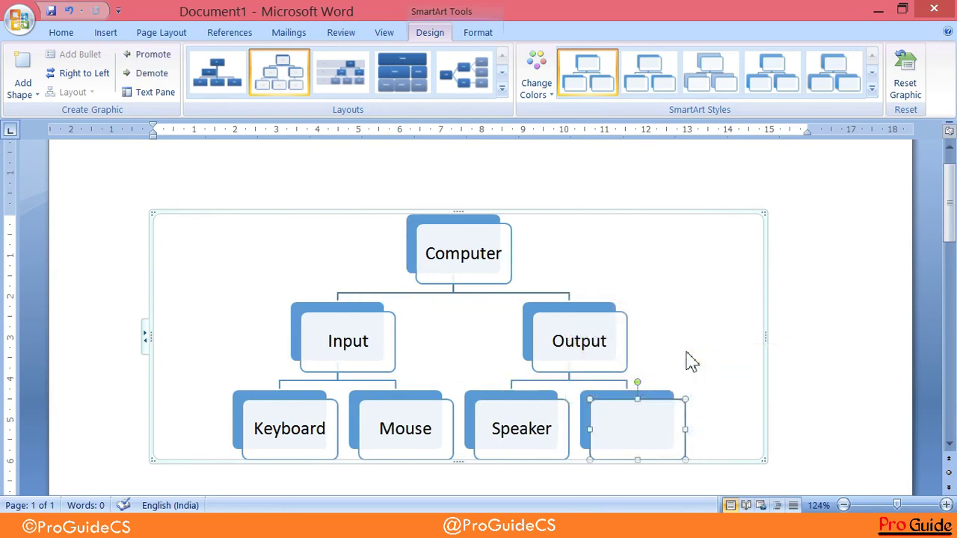
- Label the new box Monitor
right_click(623, 428)
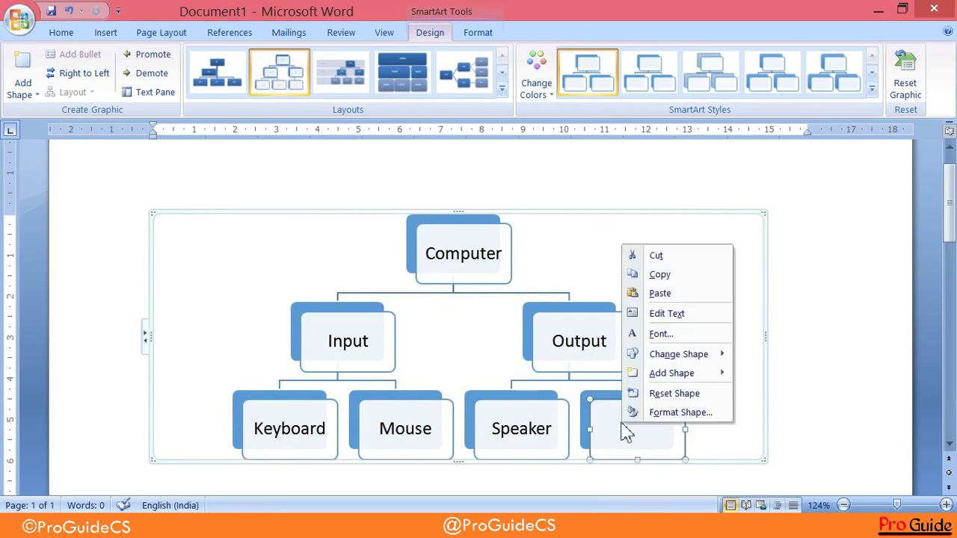
left_click(679, 317)
right_click(627, 432)
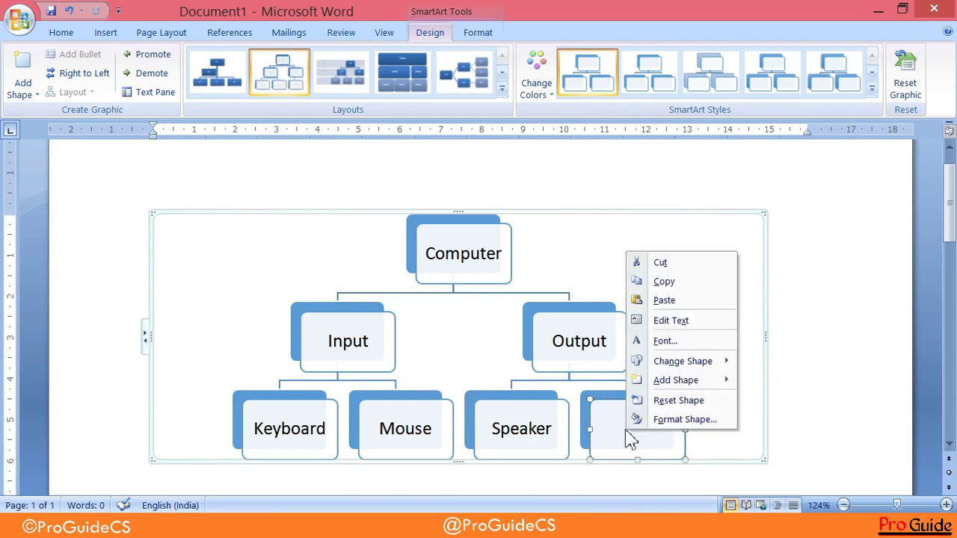
left_click(684, 325)
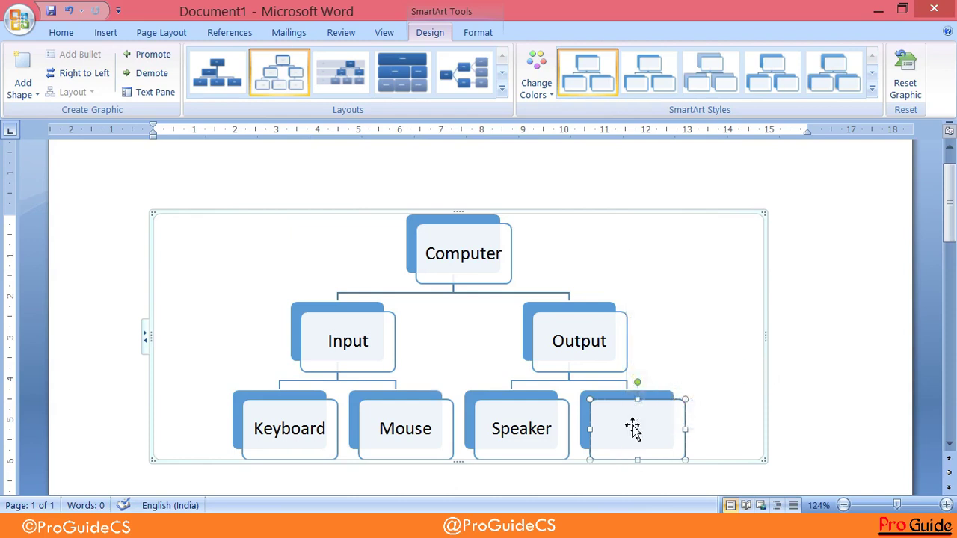
type("Mo")
type("i")
key("BackSpace")
type("nitor")
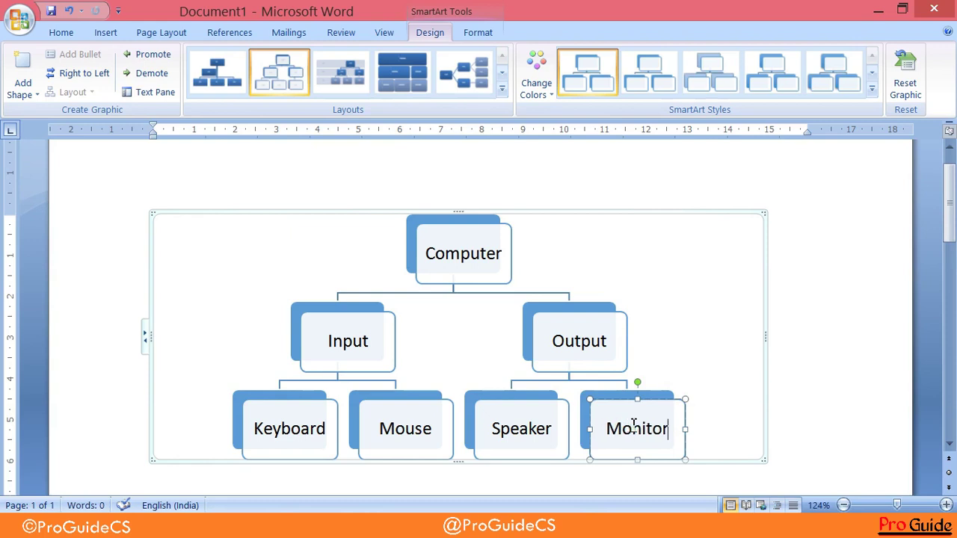
left_click(763, 408)
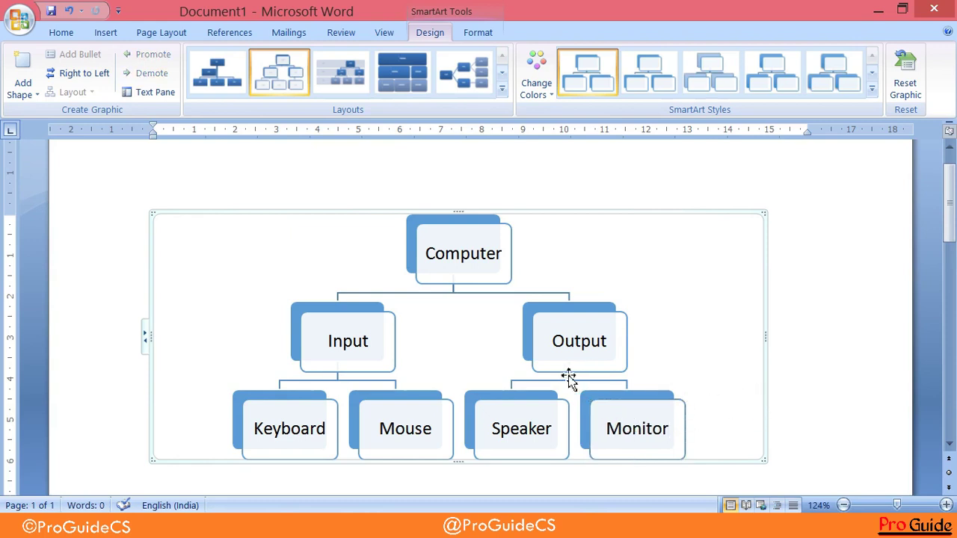
right_click(591, 367)
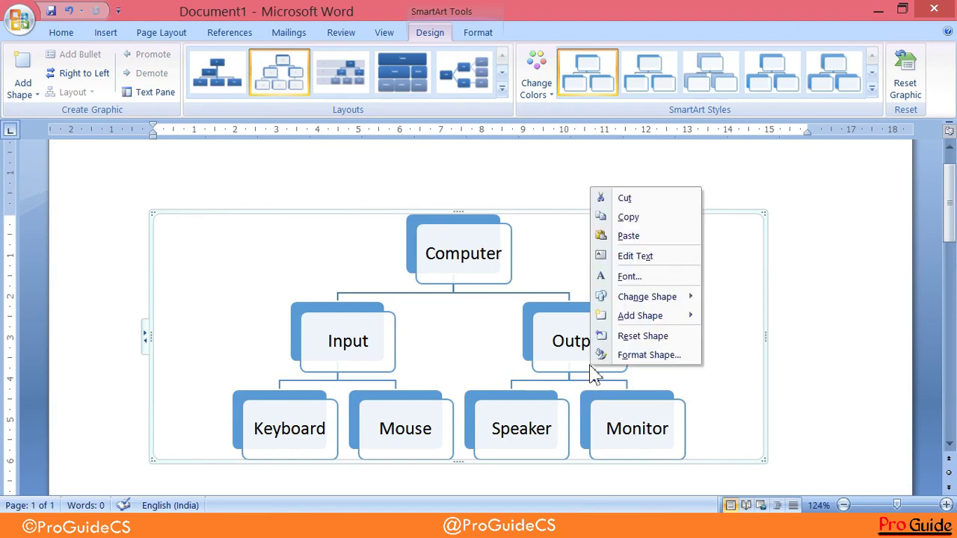
mouse_move(643, 297)
mouse_move(640, 315)
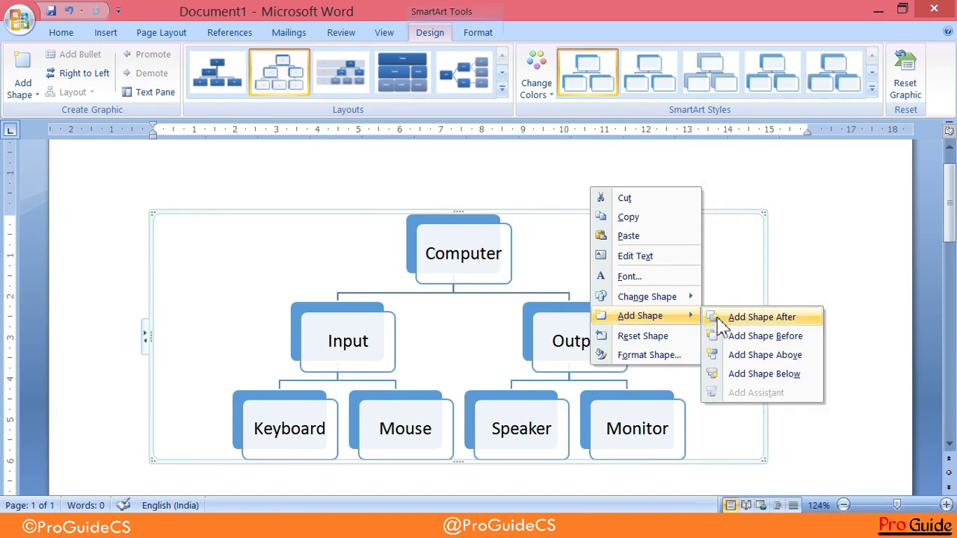
left_click(731, 357)
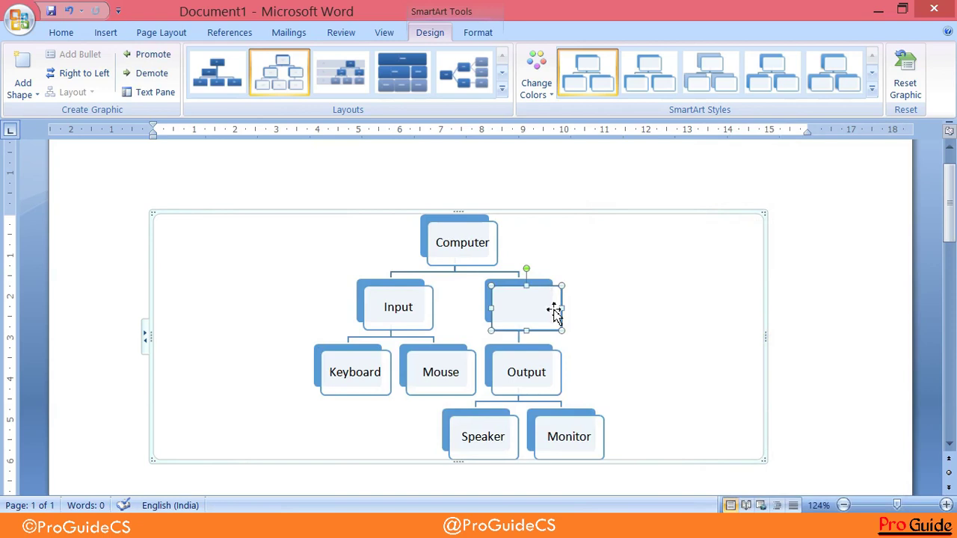
key("ctrl+z")
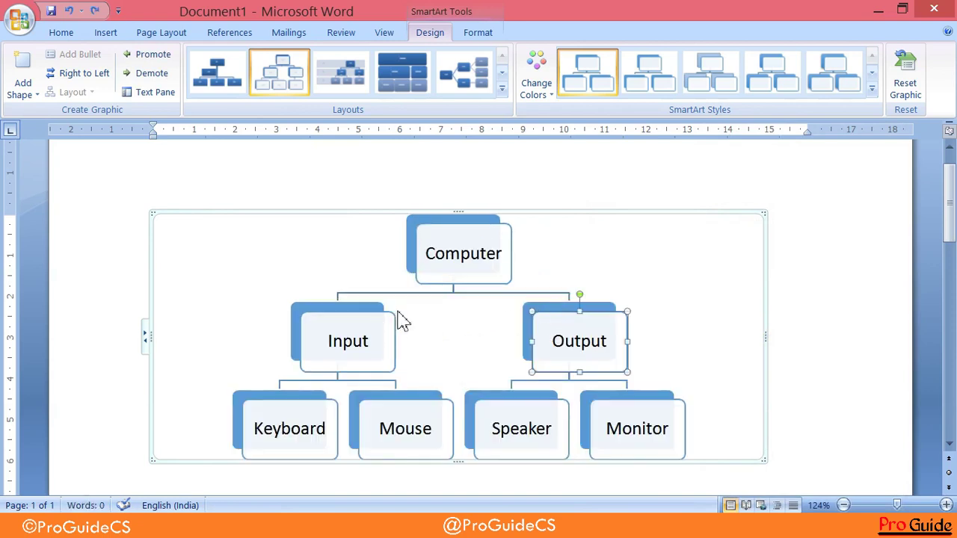
- Insert an empty box after Input on the second level and select it
right_click(335, 321)
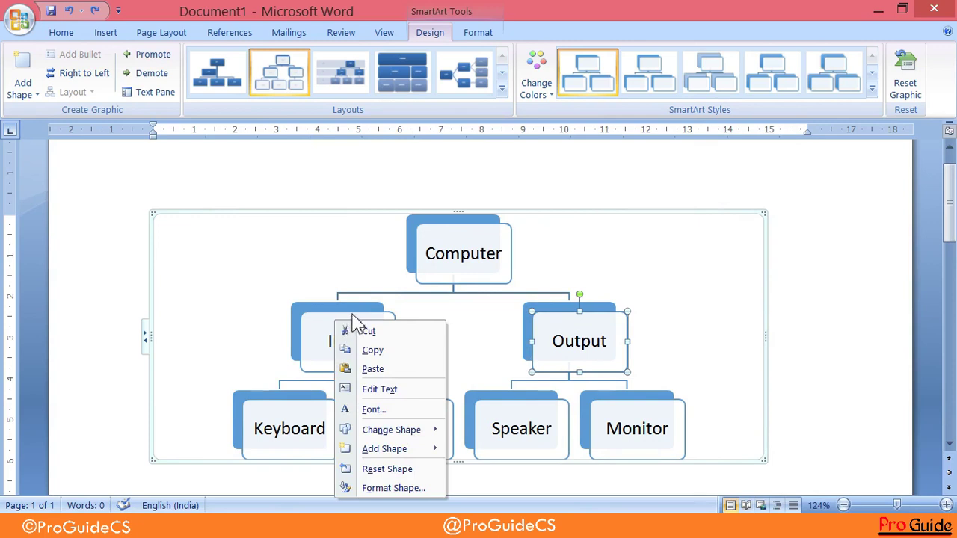
mouse_move(386, 453)
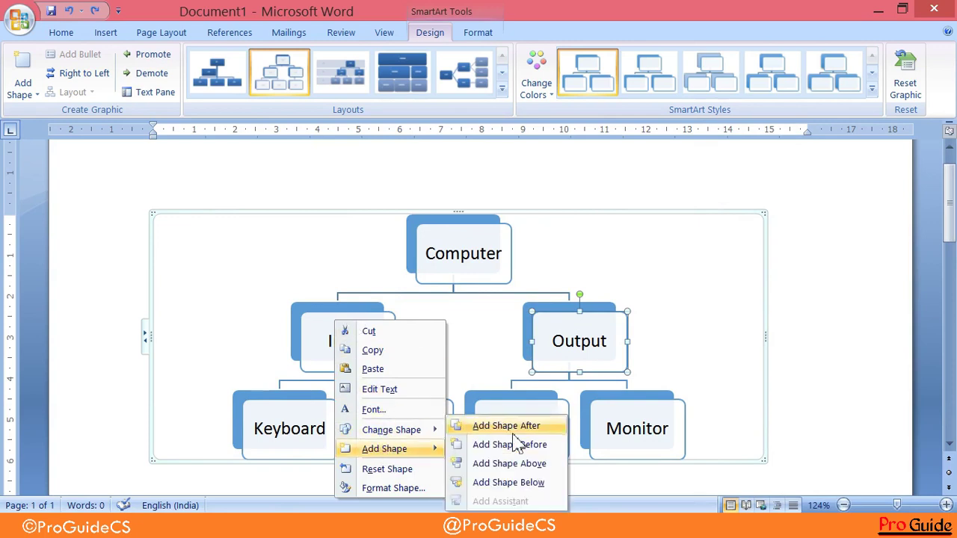
left_click(515, 444)
left_click(389, 328)
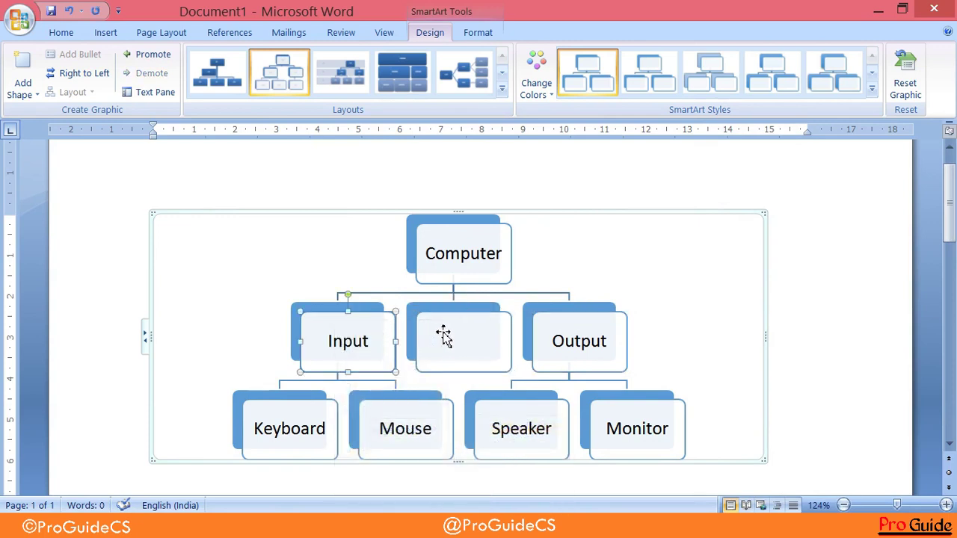
left_click(443, 336)
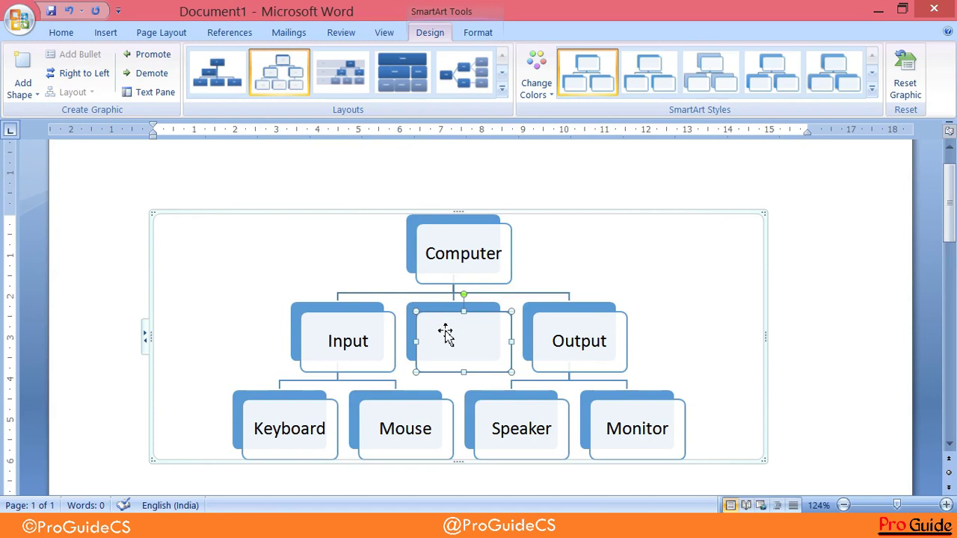
- Delete the empty middle box, leaving only Input and Output under Computer
key("Delete")
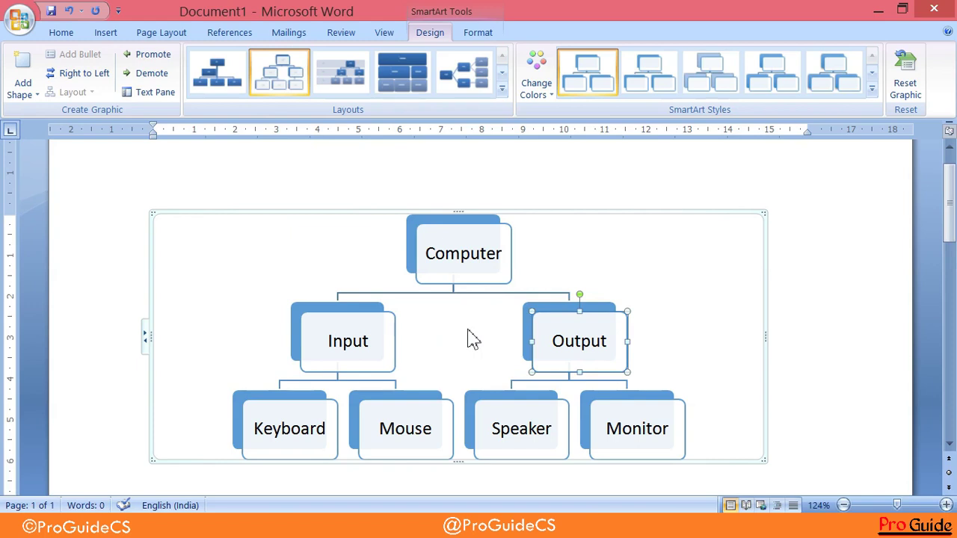
right_click(385, 334)
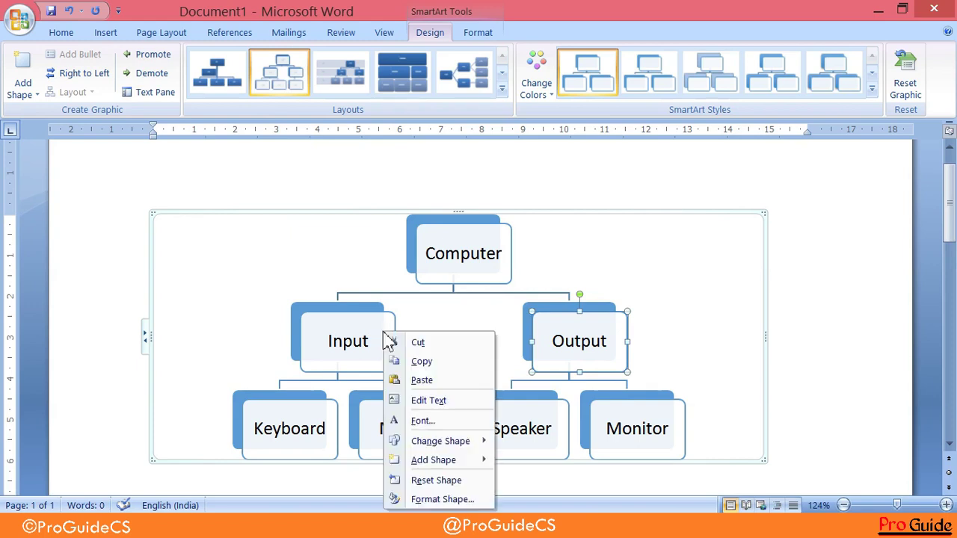
left_click(376, 335)
right_click(373, 334)
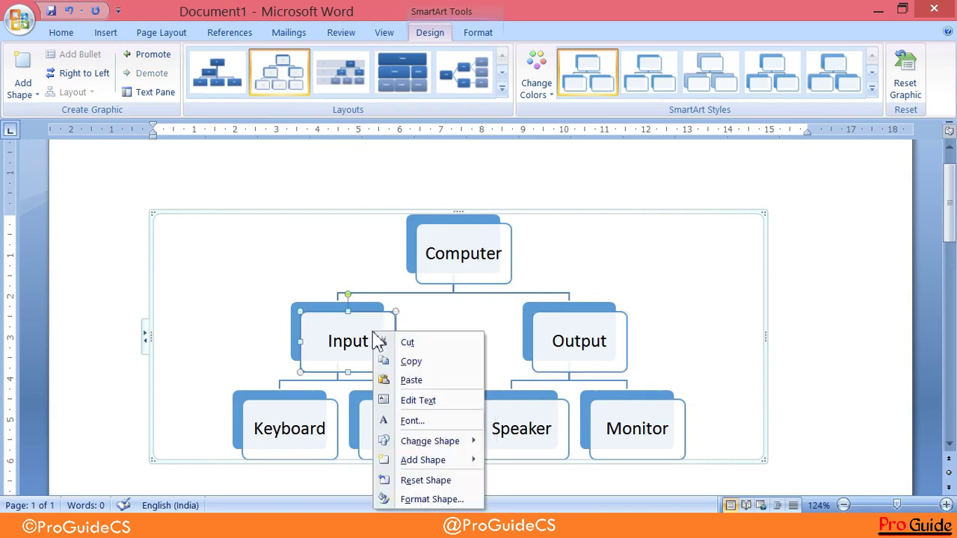
mouse_move(412, 461)
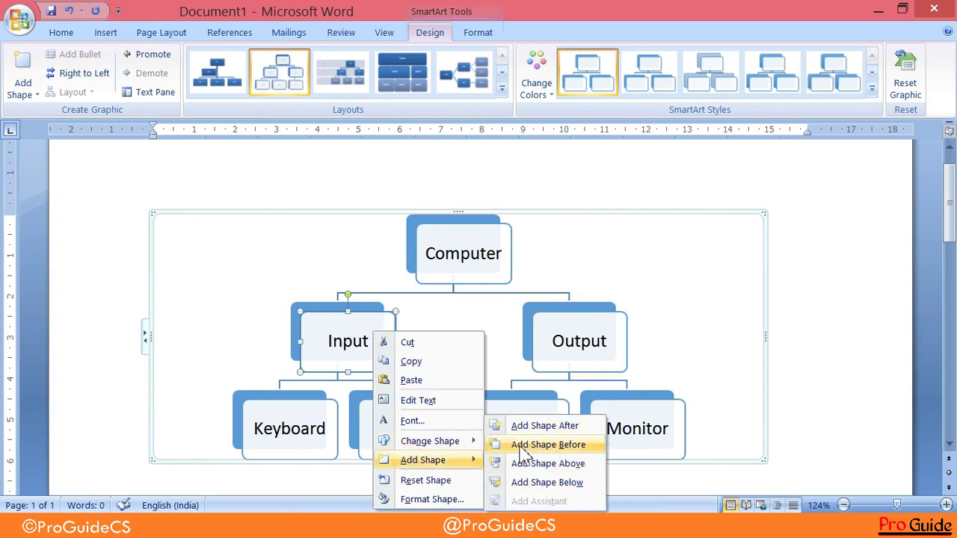
left_click(754, 268)
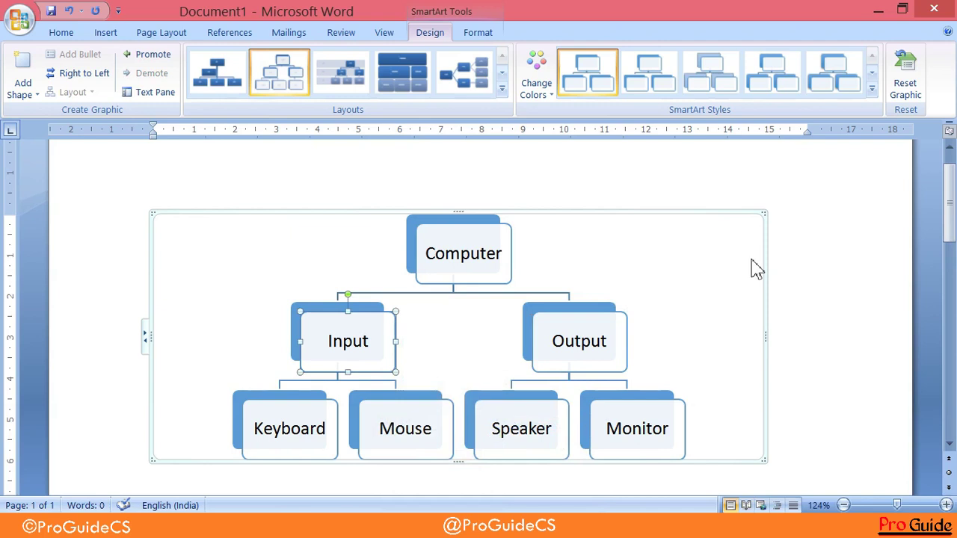
left_click(753, 268)
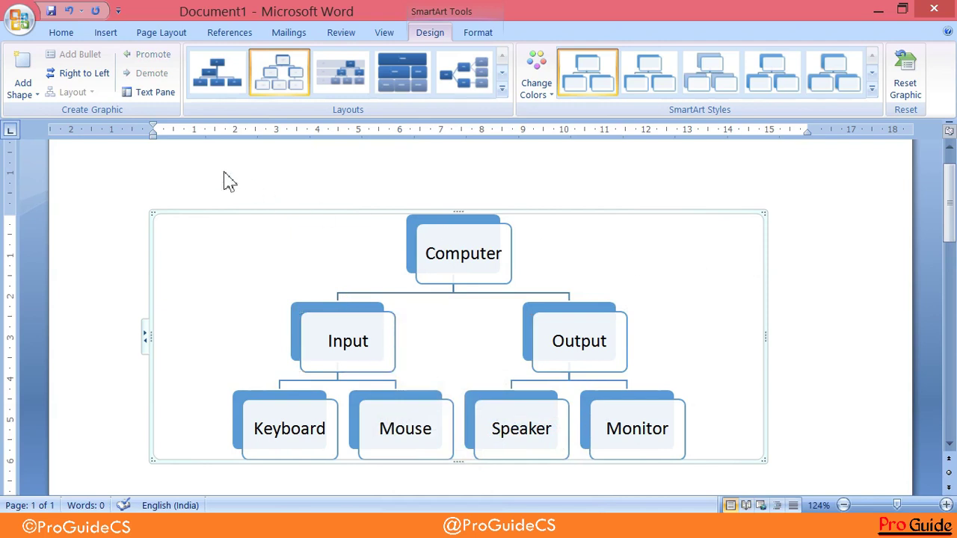
- Switch the chart to Right to Left, putting Output with Monitor and Speaker on the left
left_click(22, 95)
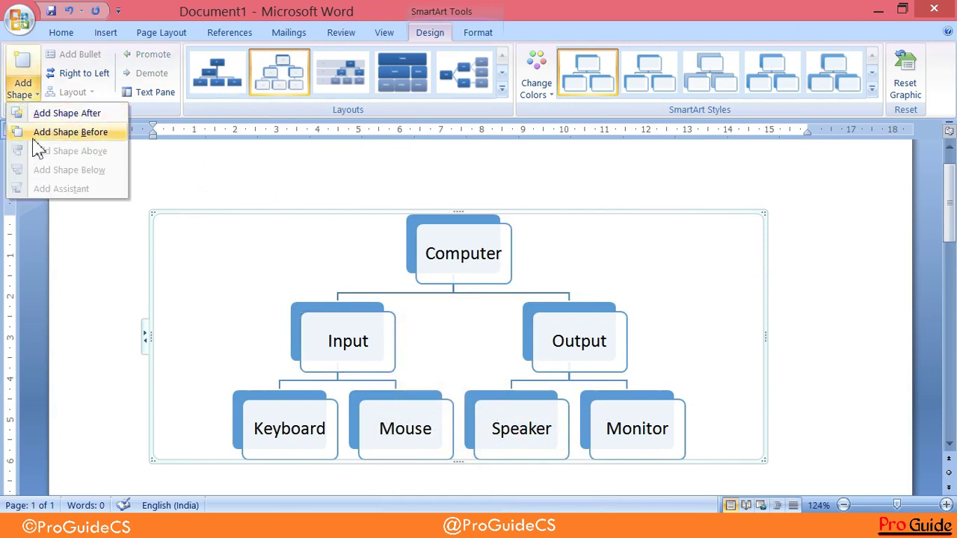
left_click(358, 341)
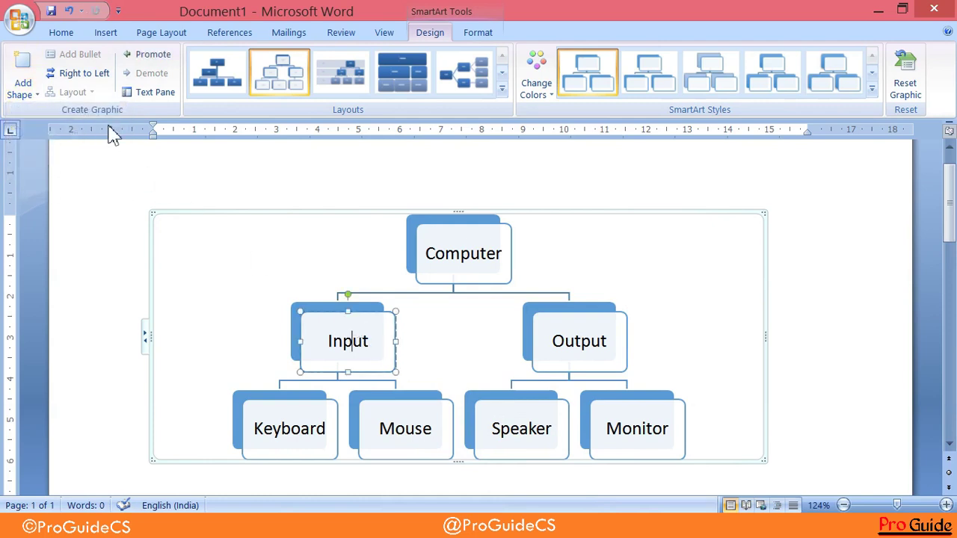
left_click(20, 93)
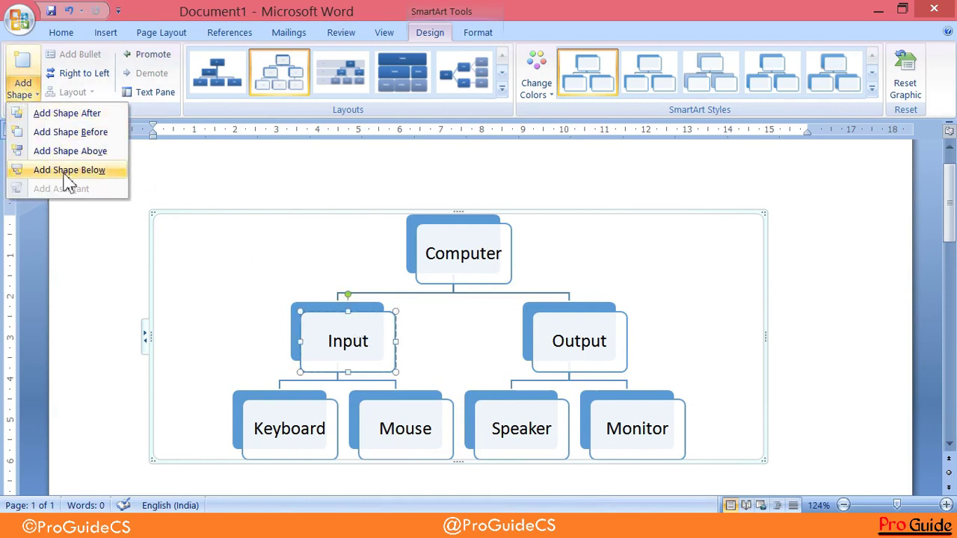
left_click(228, 240)
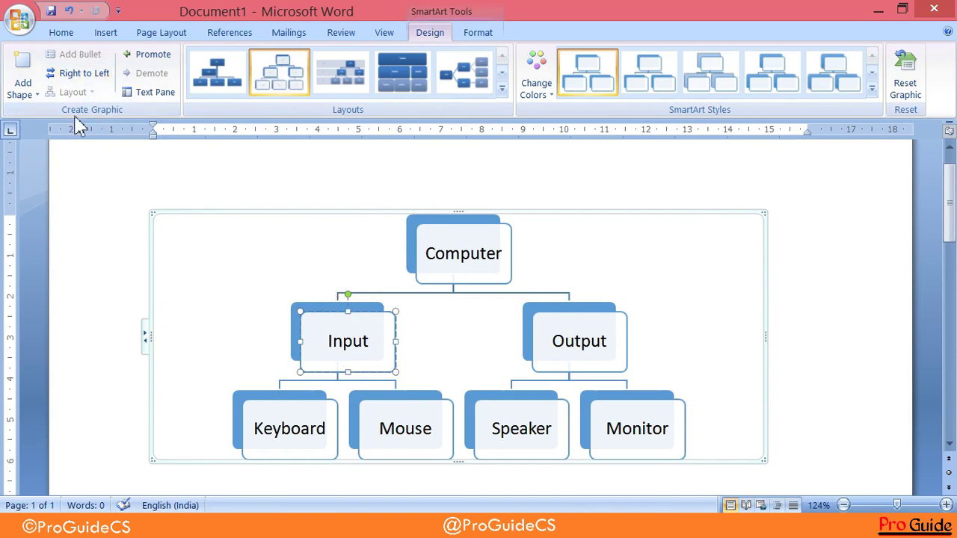
left_click(73, 75)
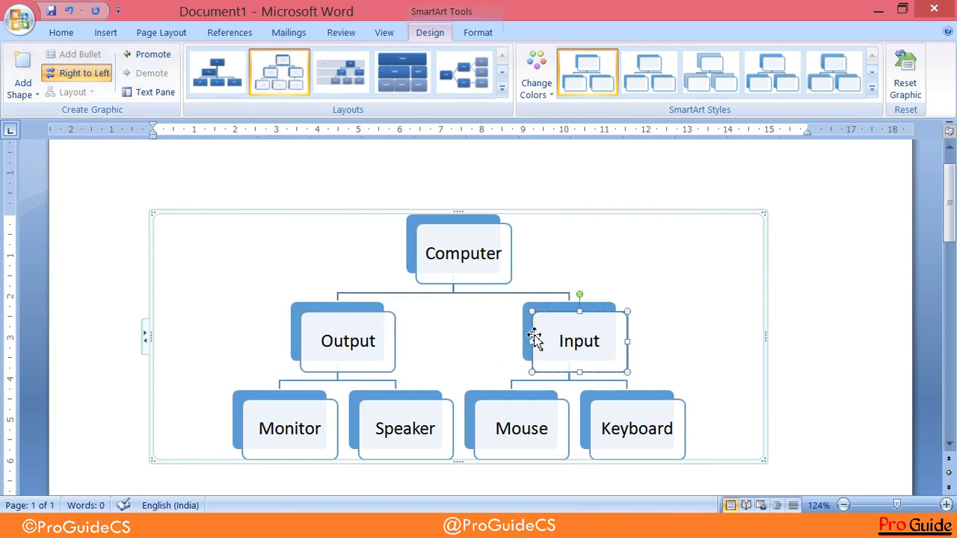
- Flip the chart back to left-to-right and expand the Layouts gallery
left_click(99, 79)
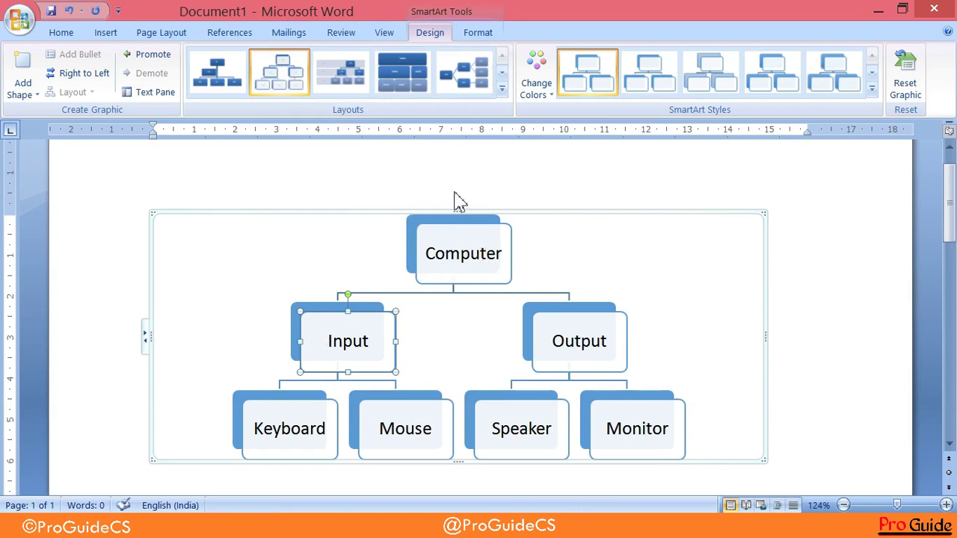
left_click(502, 88)
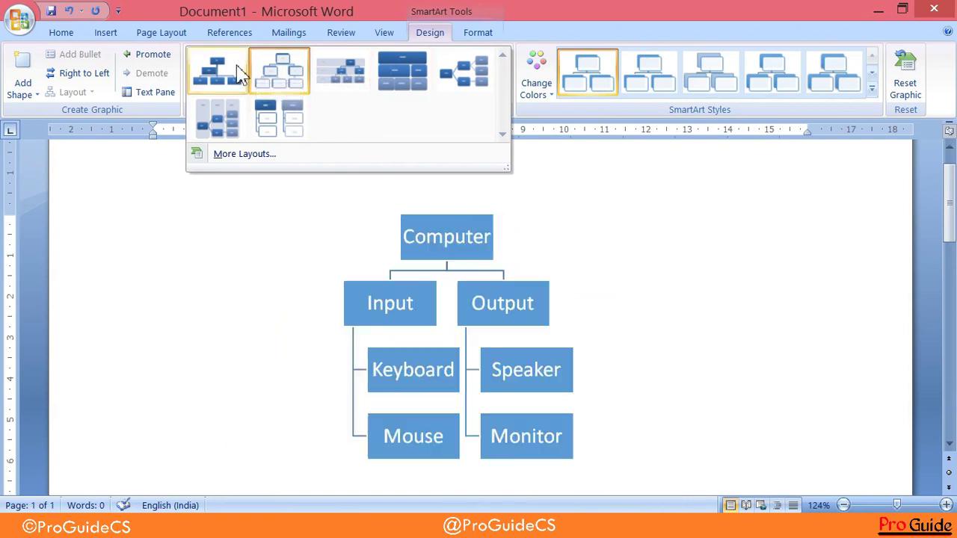
- Compare horizontal and vertical hierarchy layouts, settling on Horizontal Hierarchy
left_click(232, 118)
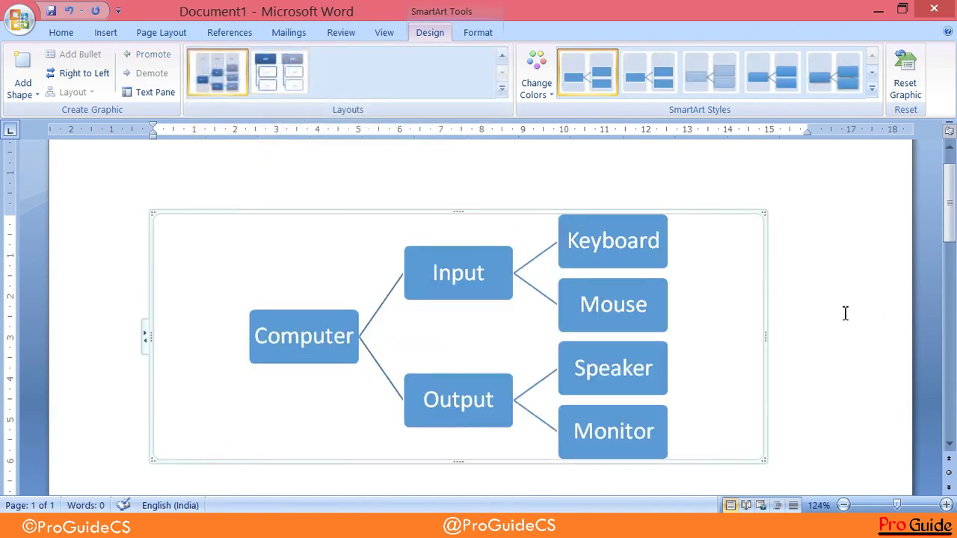
left_click(502, 89)
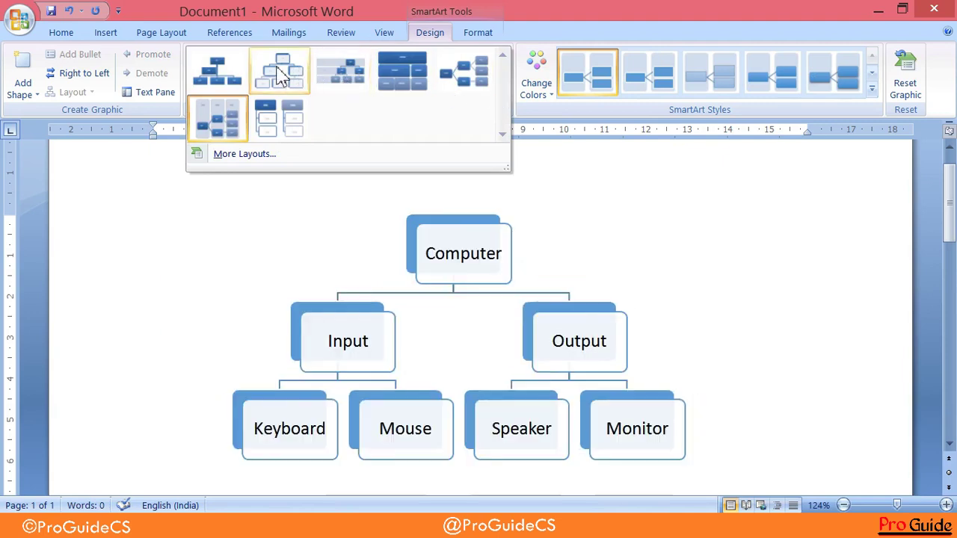
left_click(279, 72)
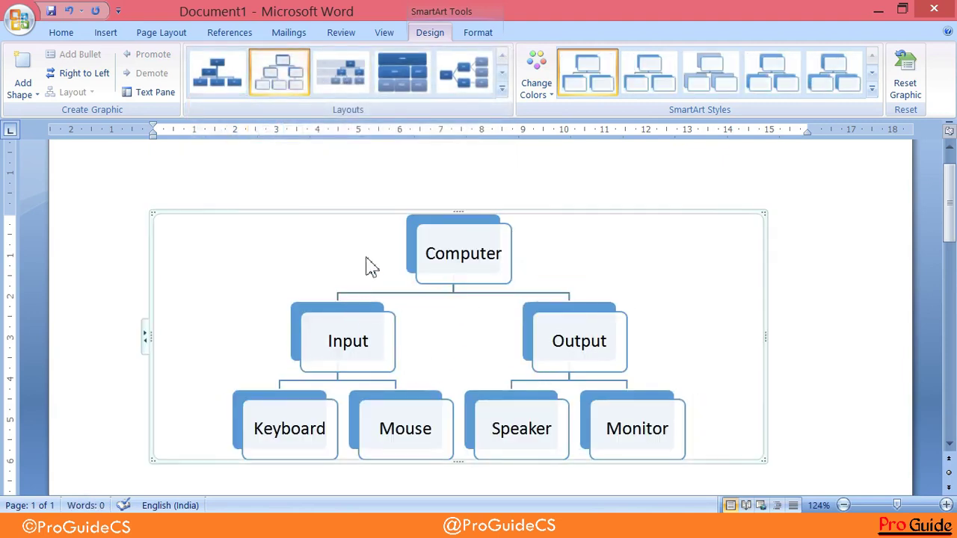
left_click(501, 89)
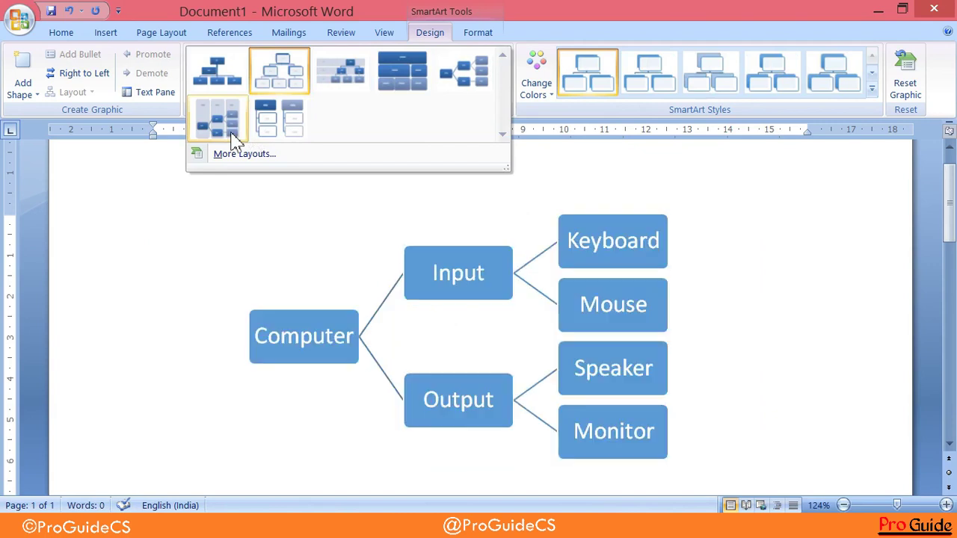
left_click(209, 131)
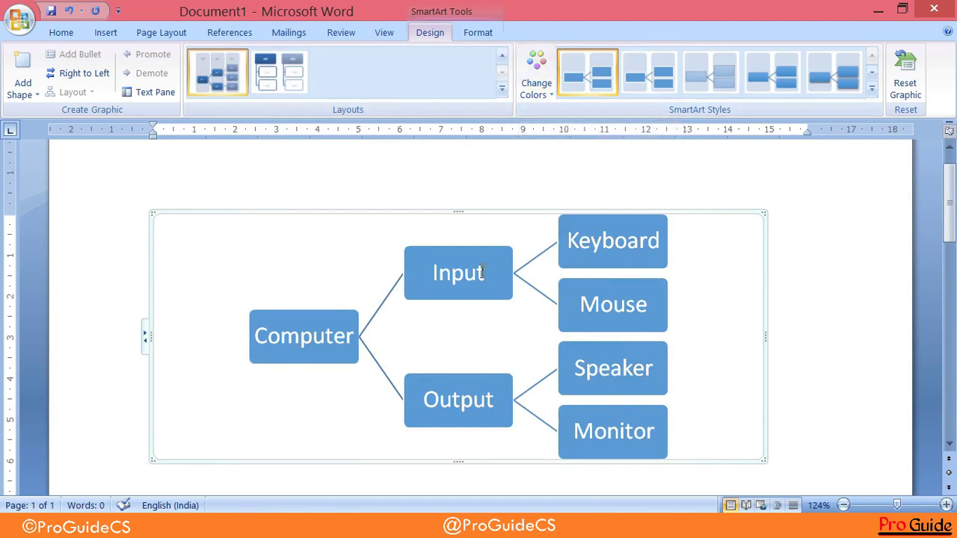
left_click(537, 83)
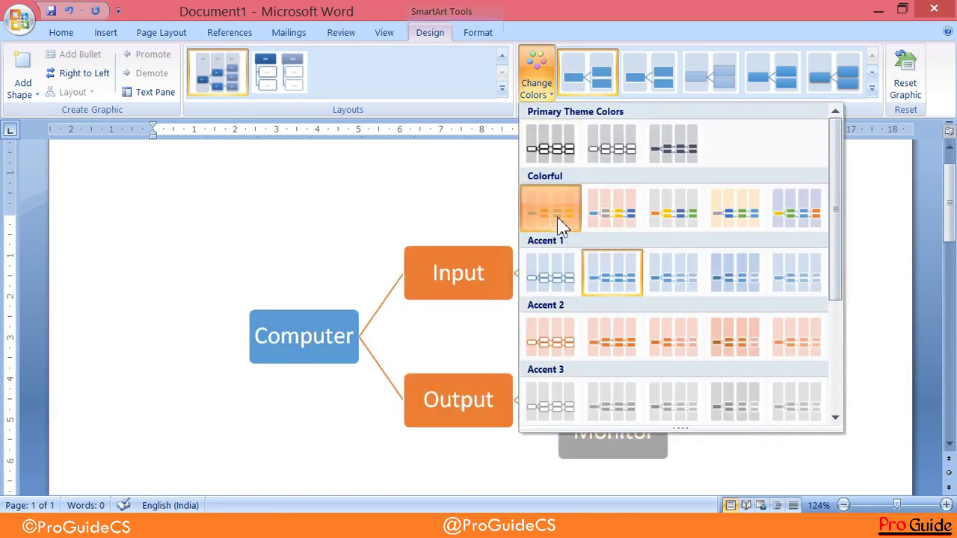
- Try the Colorful and Accent 2 colour schemes, settling on the yellow-green-blue Colorful scheme
left_click(559, 218)
left_click(533, 88)
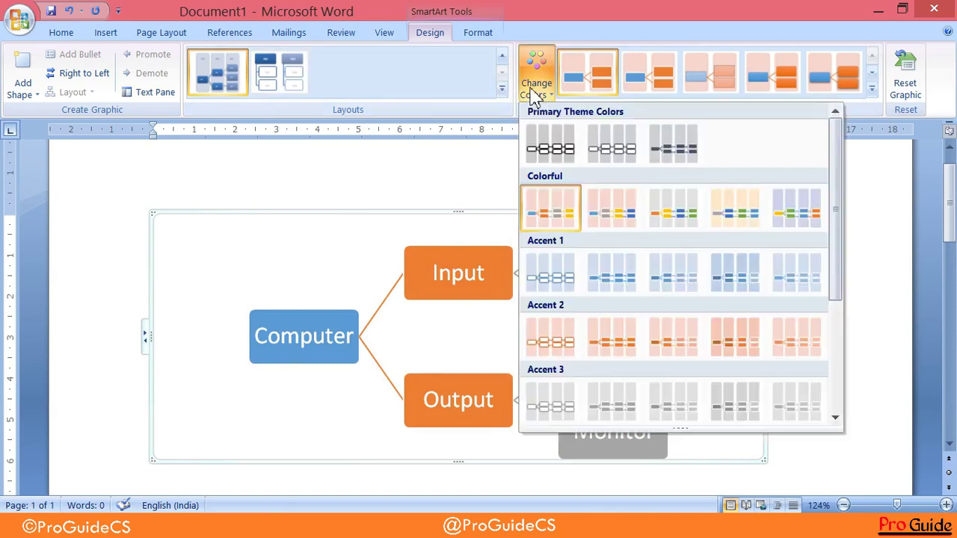
left_click(553, 345)
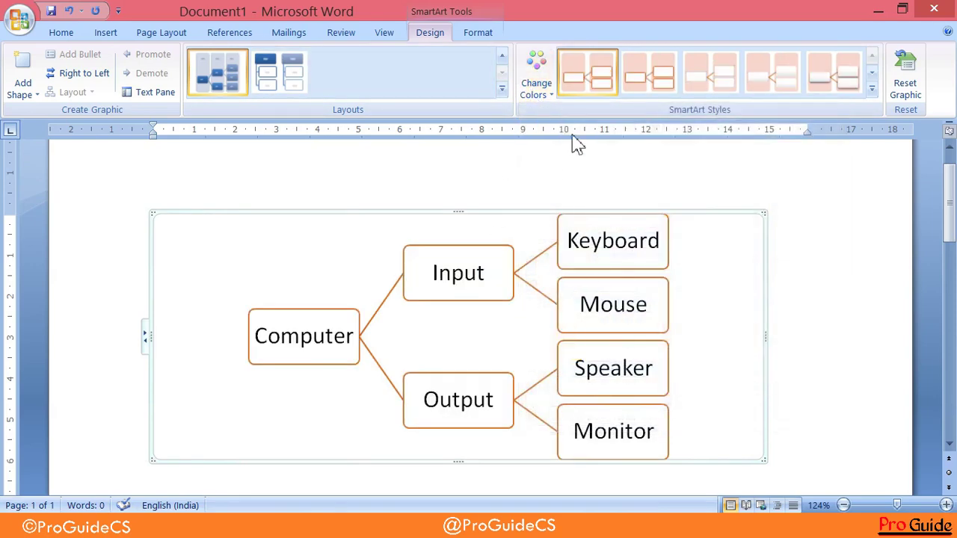
left_click(535, 71)
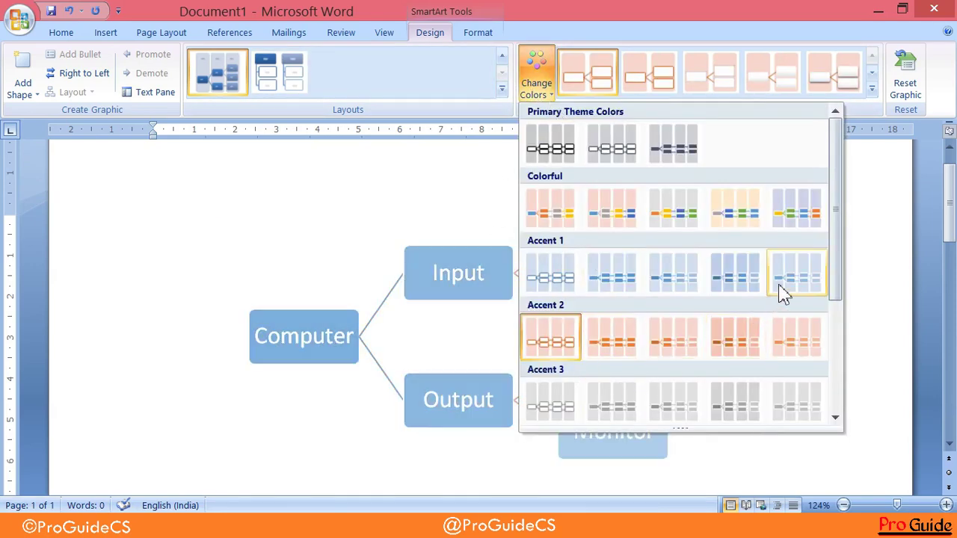
left_click(781, 222)
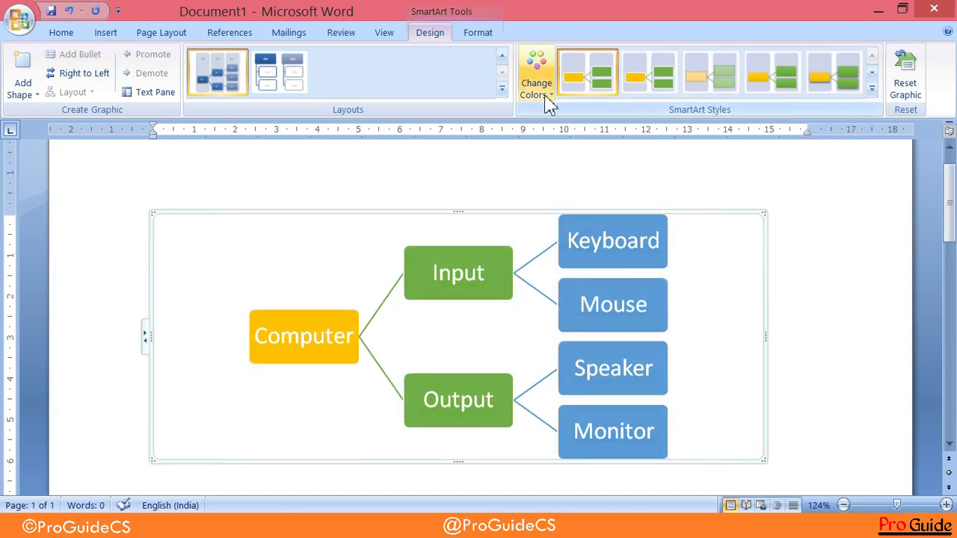
left_click(872, 89)
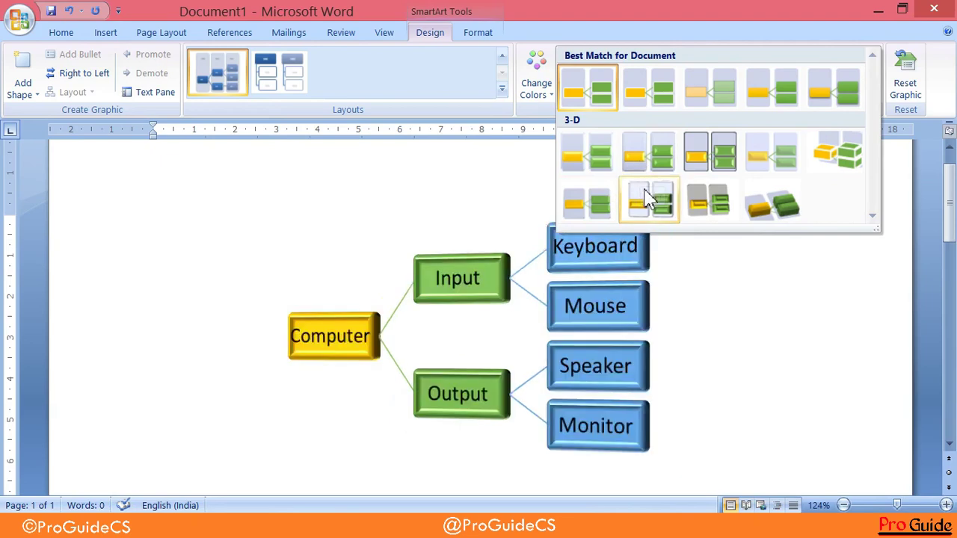
- Try tilted and bevelled 3-D SmartArt styles, then Reset Graphic to plain flat blue boxes
left_click(771, 210)
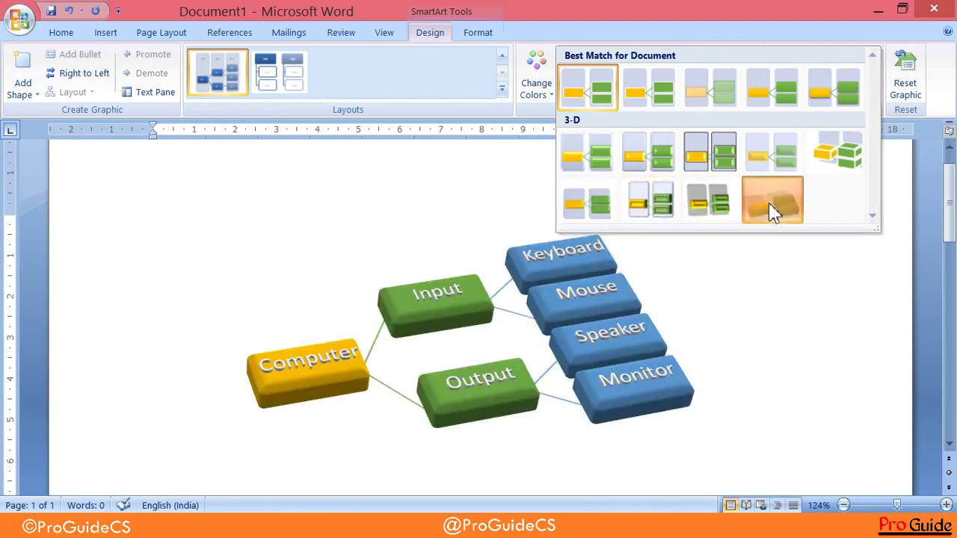
left_click(806, 331)
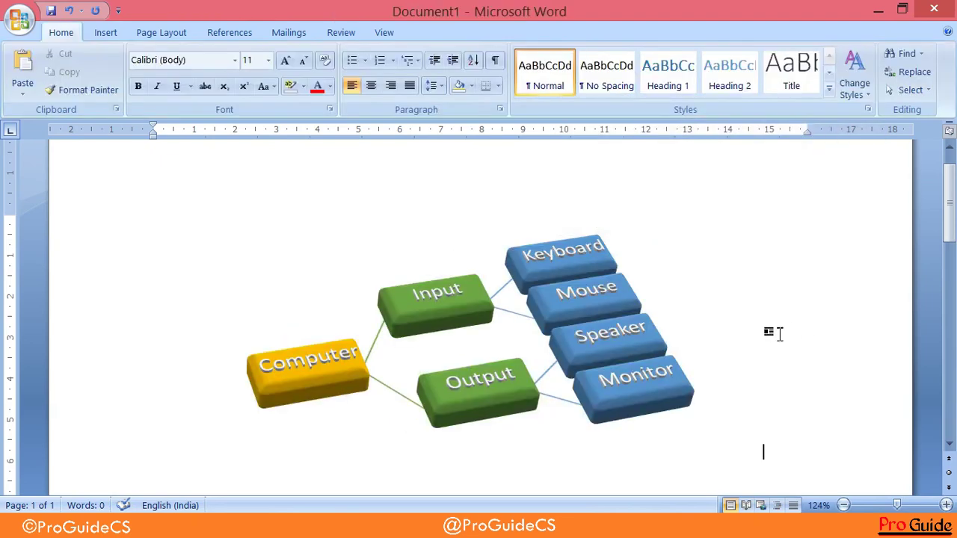
left_click(695, 321)
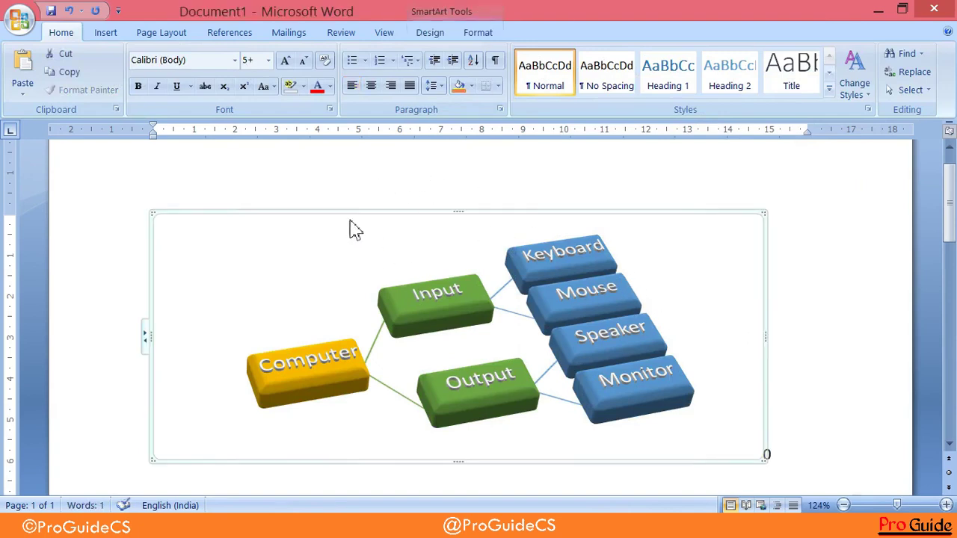
left_click(435, 35)
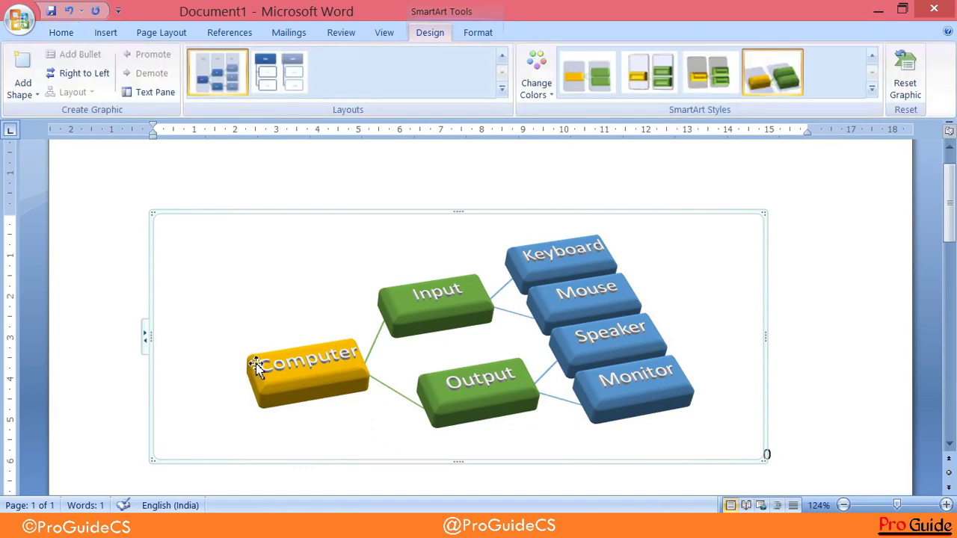
left_click(665, 78)
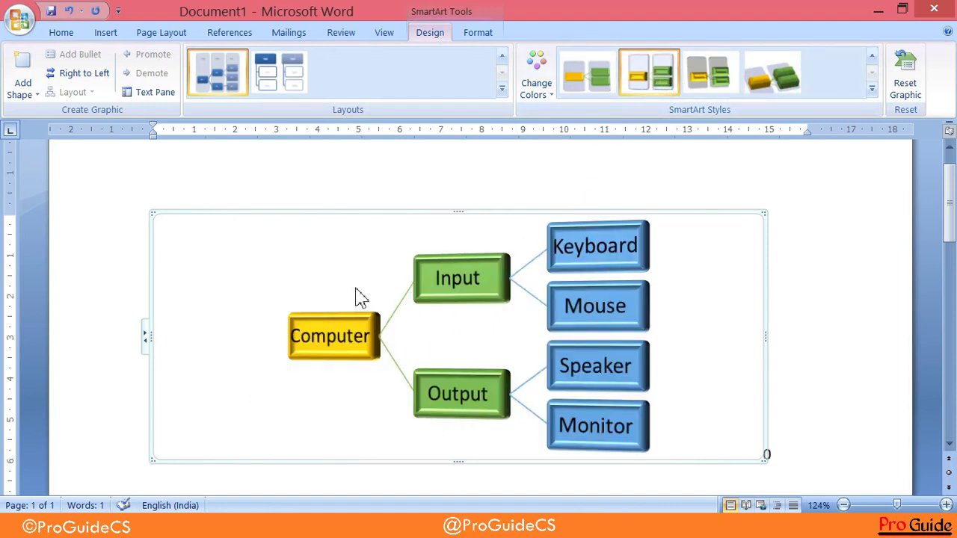
left_click(903, 79)
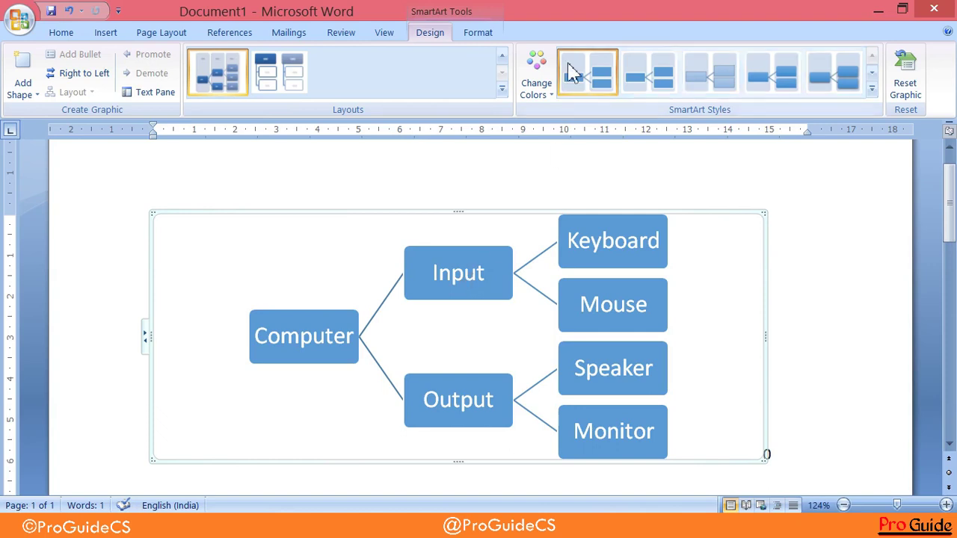
- Switch to the SmartArt Tools Format tab to reach the shape formatting tools
left_click(489, 34)
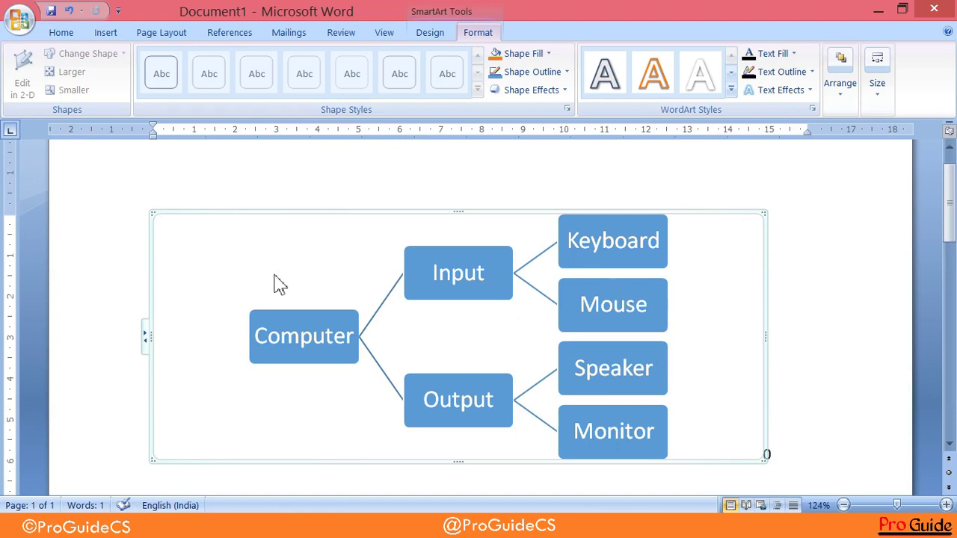
left_click(285, 317)
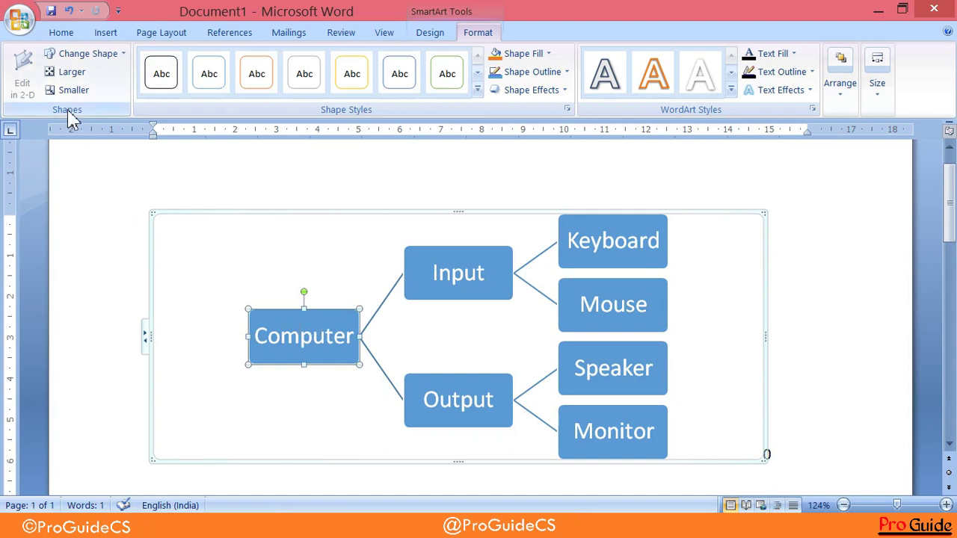
left_click(280, 218)
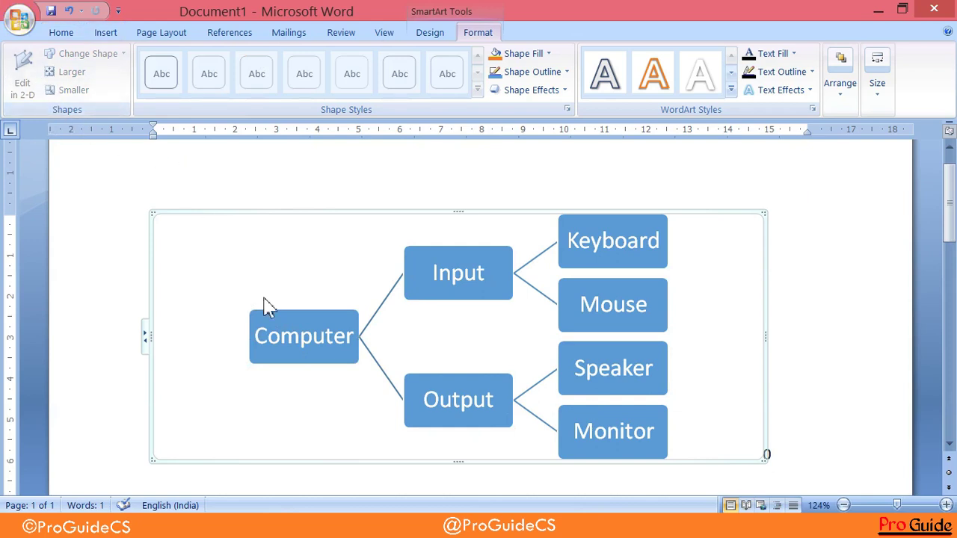
left_click(618, 415)
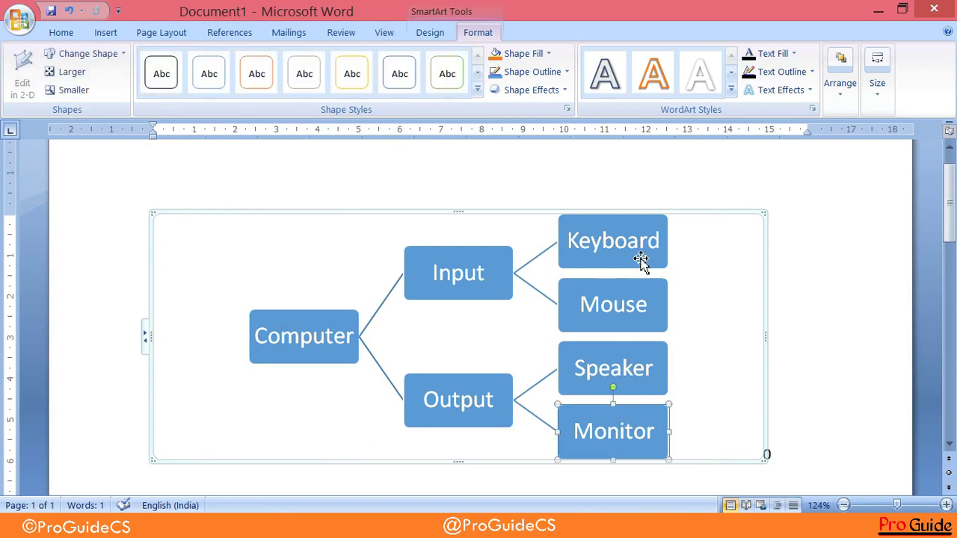
left_click(303, 324)
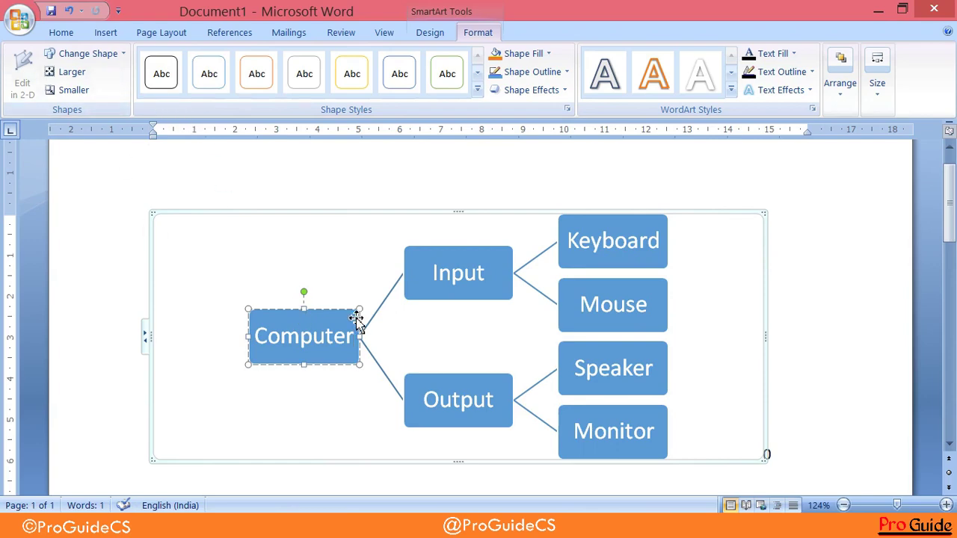
- Change the Computer shape to an oval, after trying parallelogram and flowchart display shapes
left_click(124, 55)
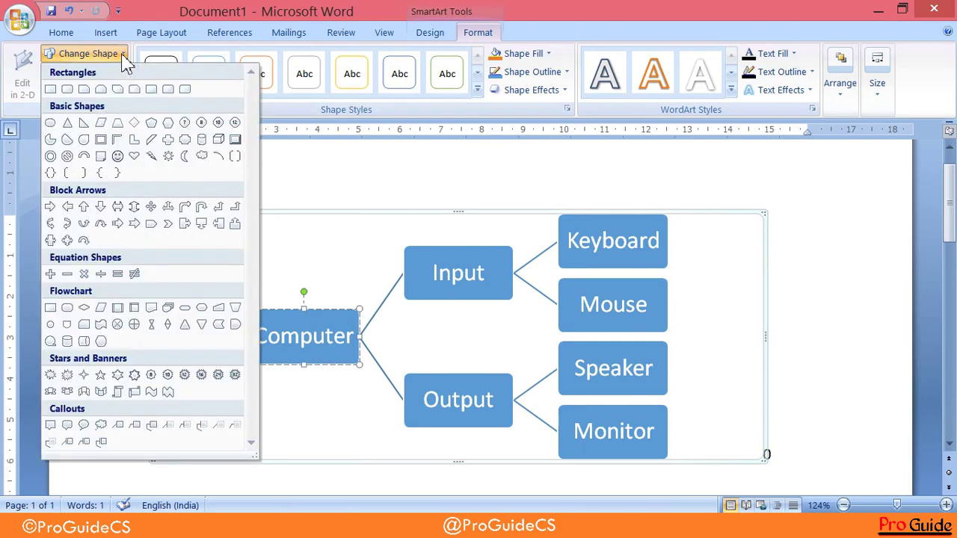
left_click(102, 124)
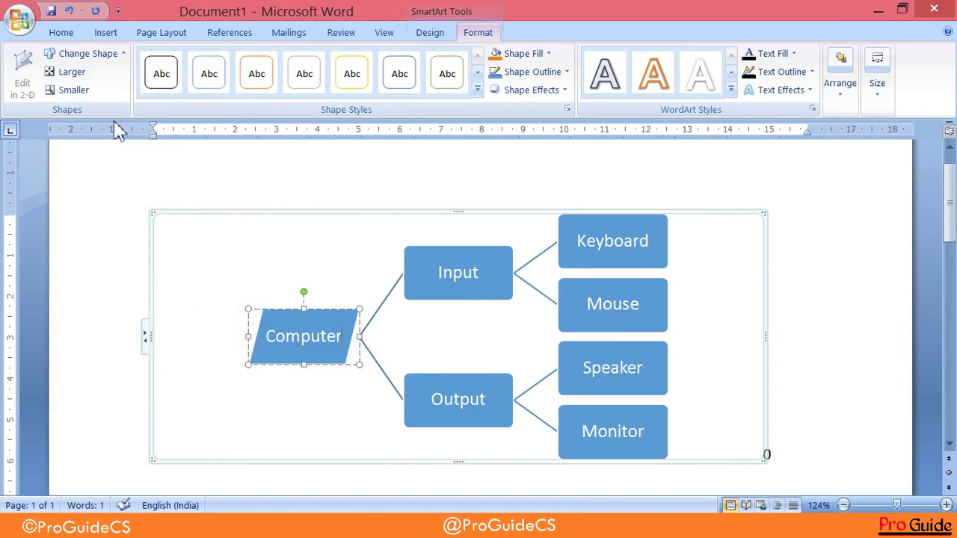
left_click(102, 55)
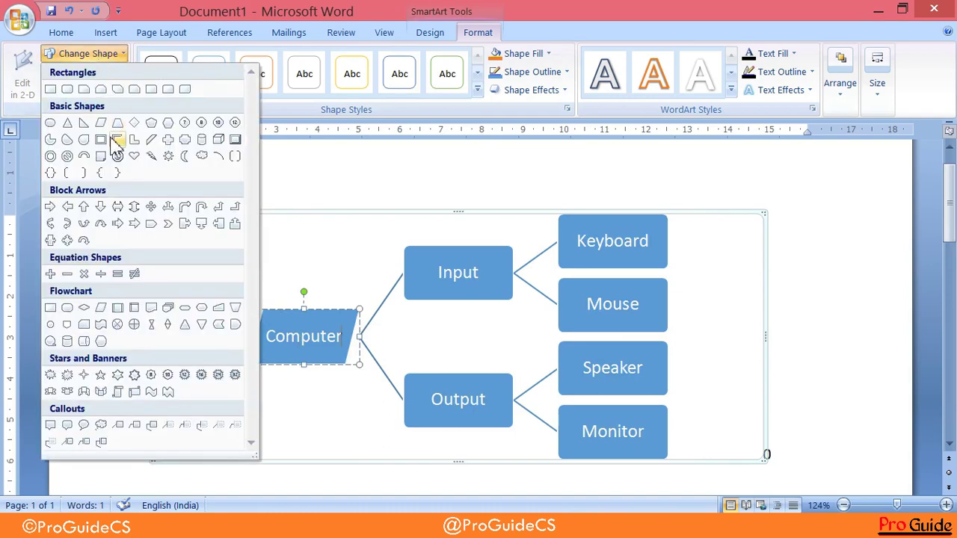
left_click(84, 341)
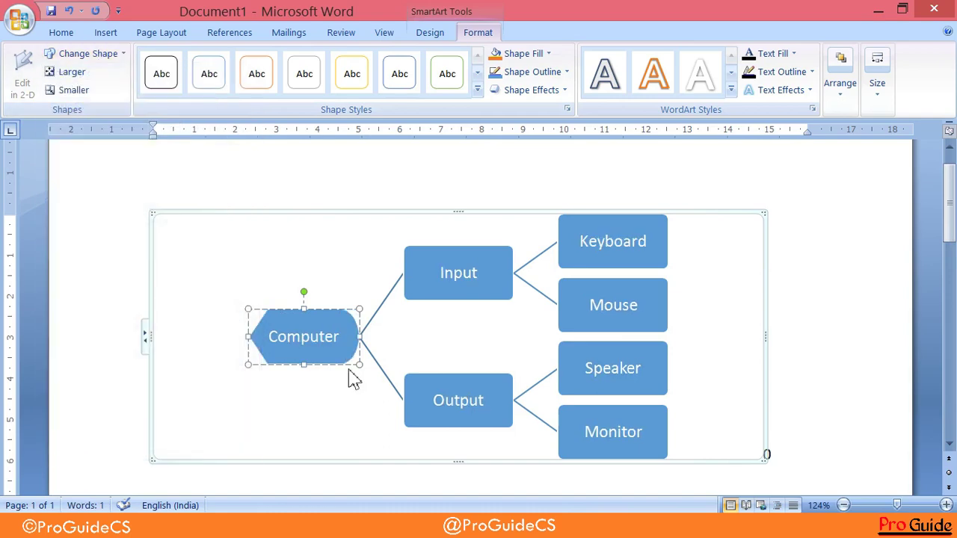
left_click(71, 59)
left_click(50, 122)
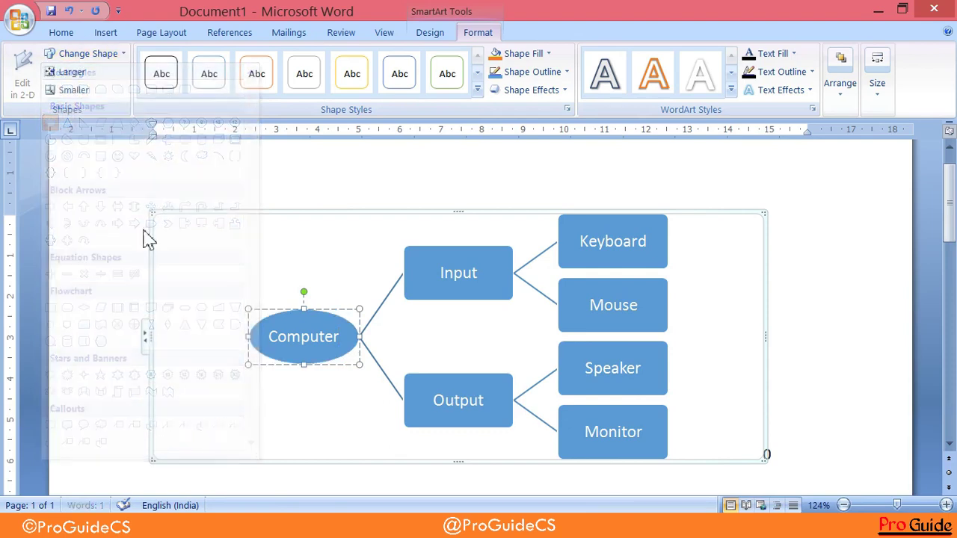
left_click(299, 271)
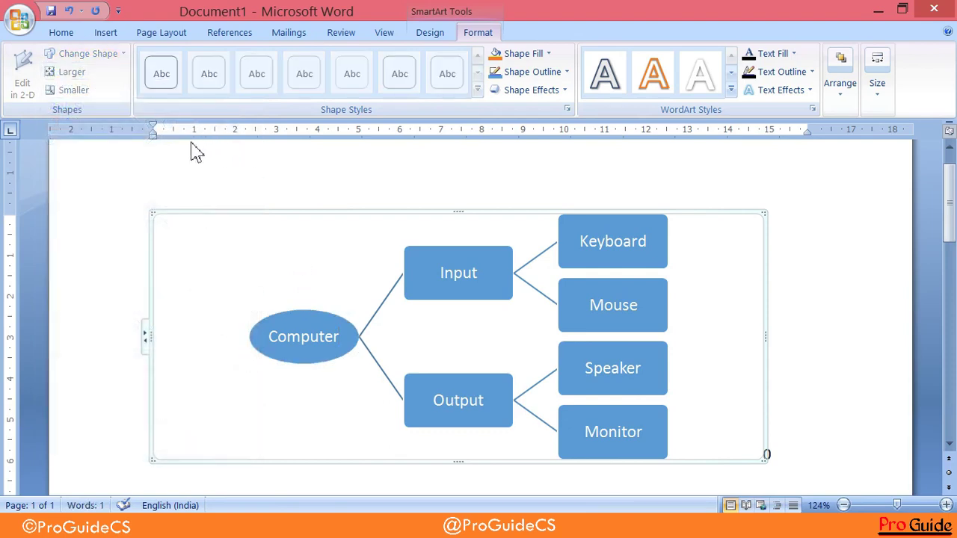
- Change the Input and Output boxes to Flowchart: Alternate Process rounded rectangles
left_click(477, 287)
left_click(343, 228)
left_click(451, 284)
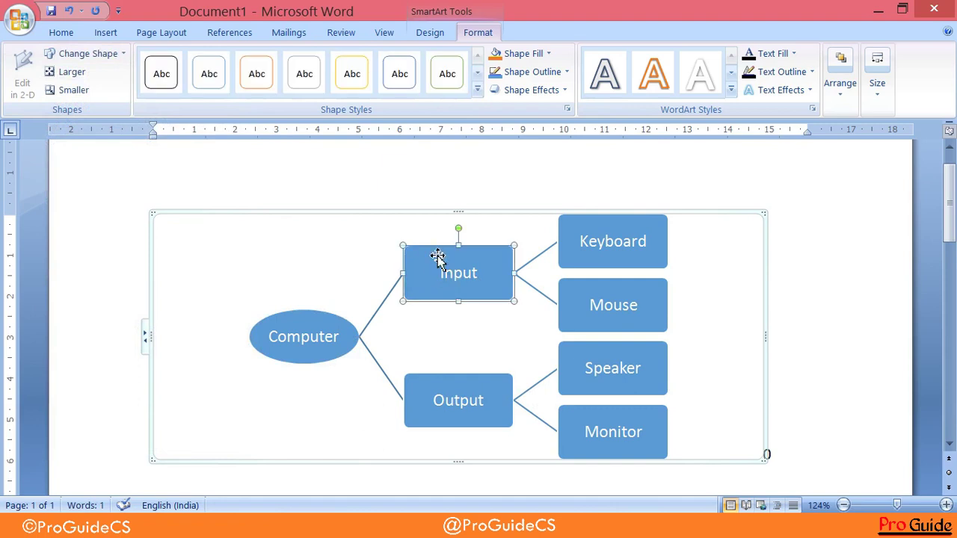
left_click(125, 57)
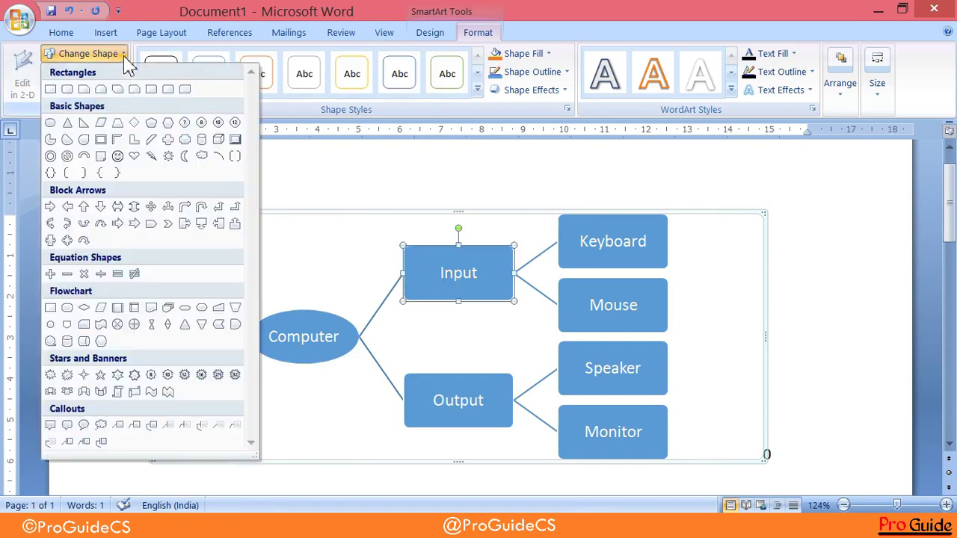
left_click(67, 309)
left_click(410, 352)
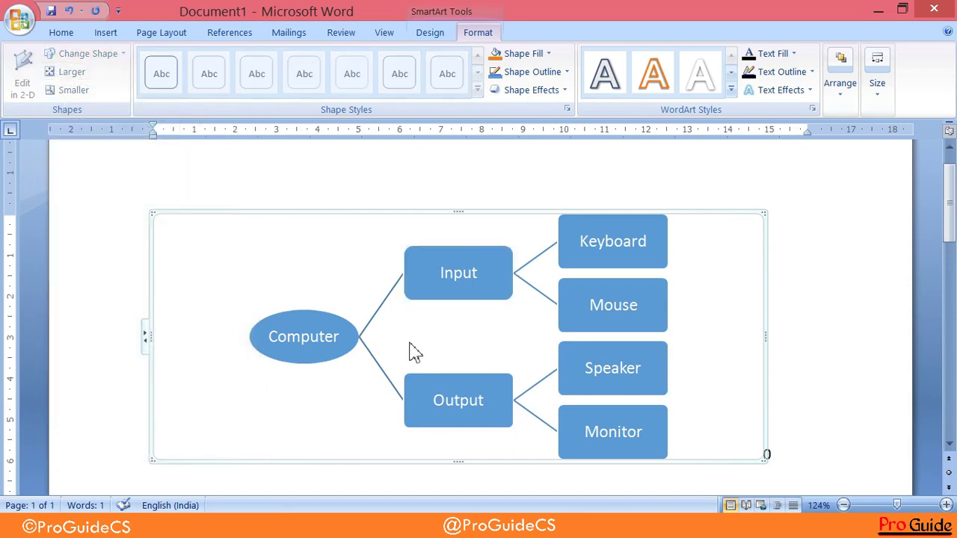
left_click(423, 421)
left_click(75, 54)
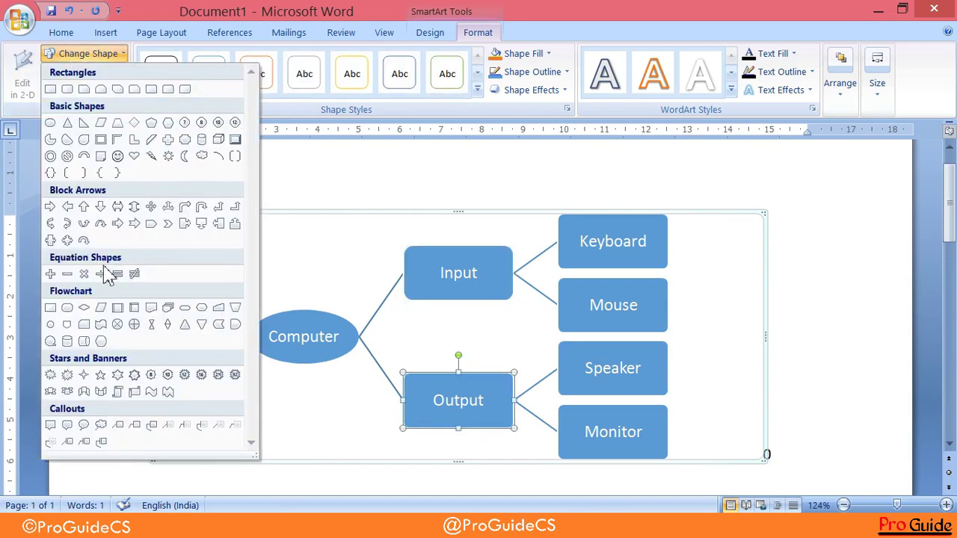
left_click(67, 308)
left_click(344, 428)
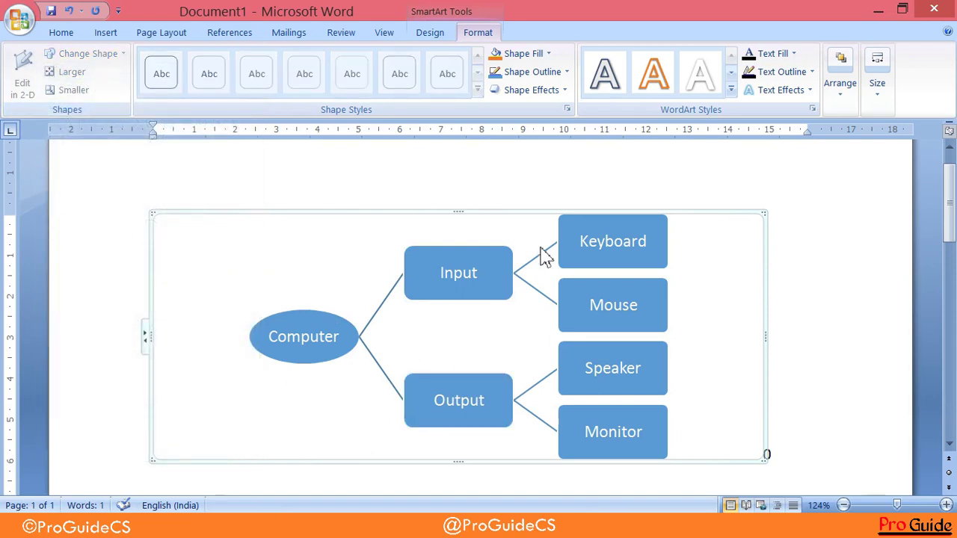
left_click(338, 349)
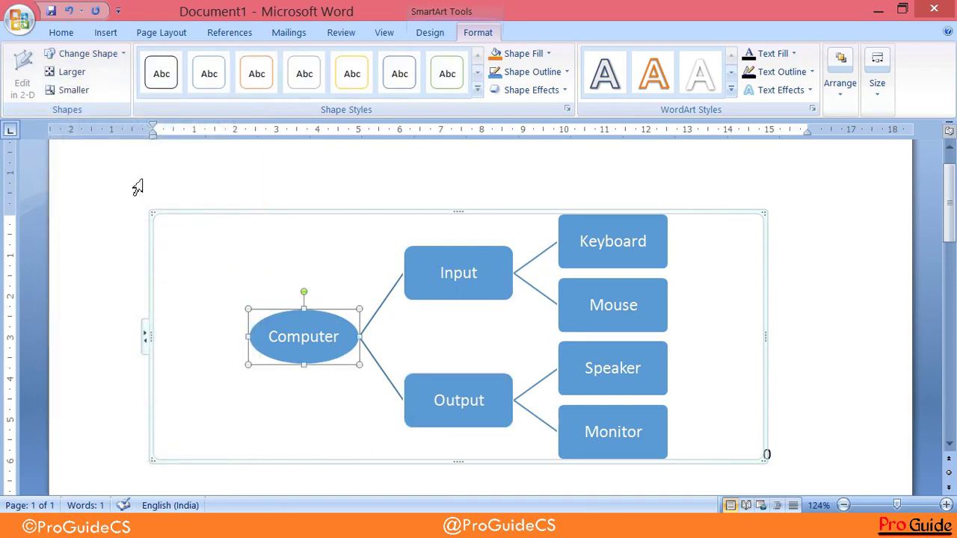
- Resize the Computer ellipse by its corner handle, leaving it only slightly larger
left_click(69, 77)
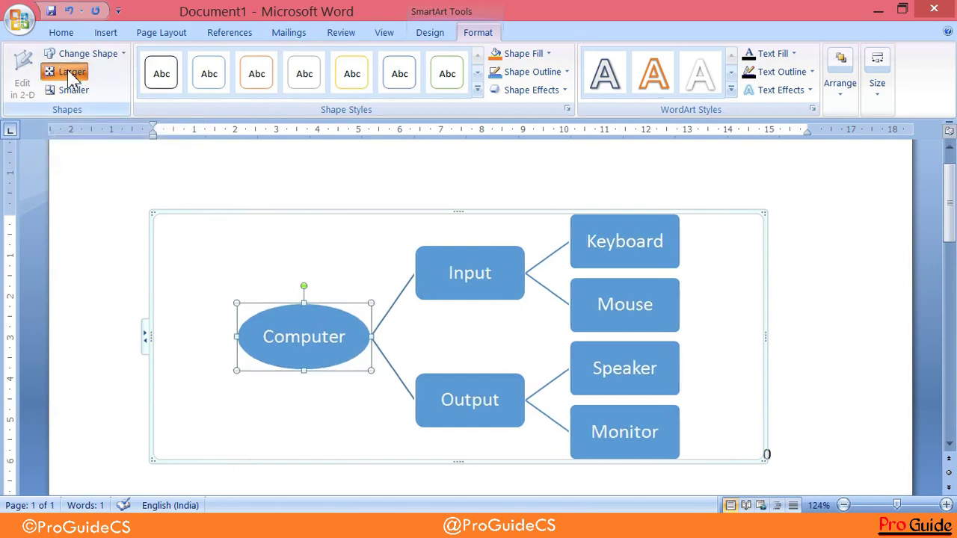
left_click(70, 78)
left_click(74, 91)
left_click(74, 91)
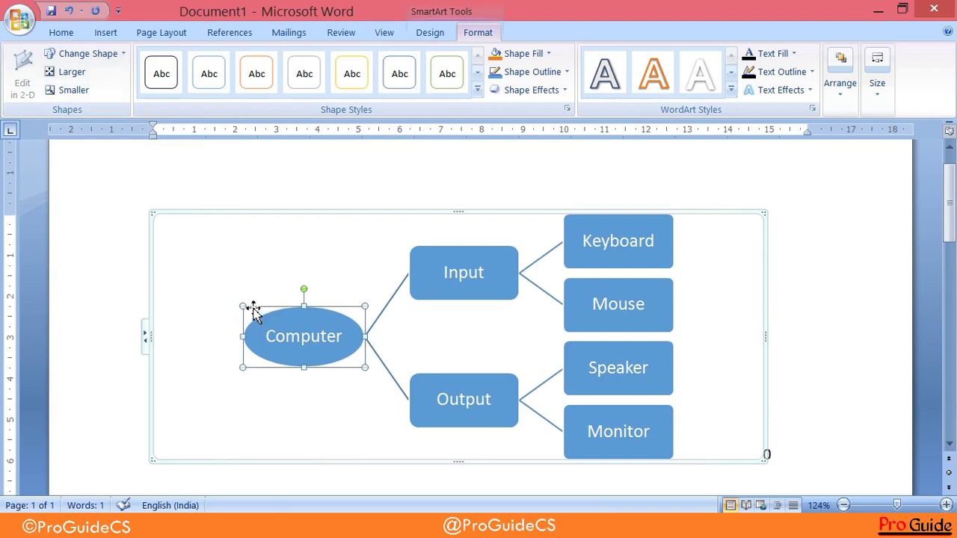
left_click_drag(243, 306, 219, 285)
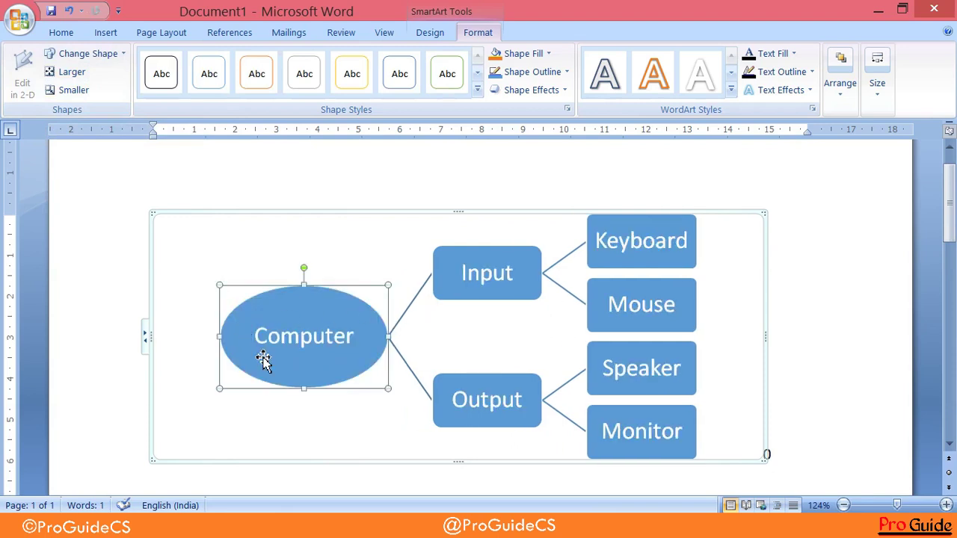
left_click(452, 301)
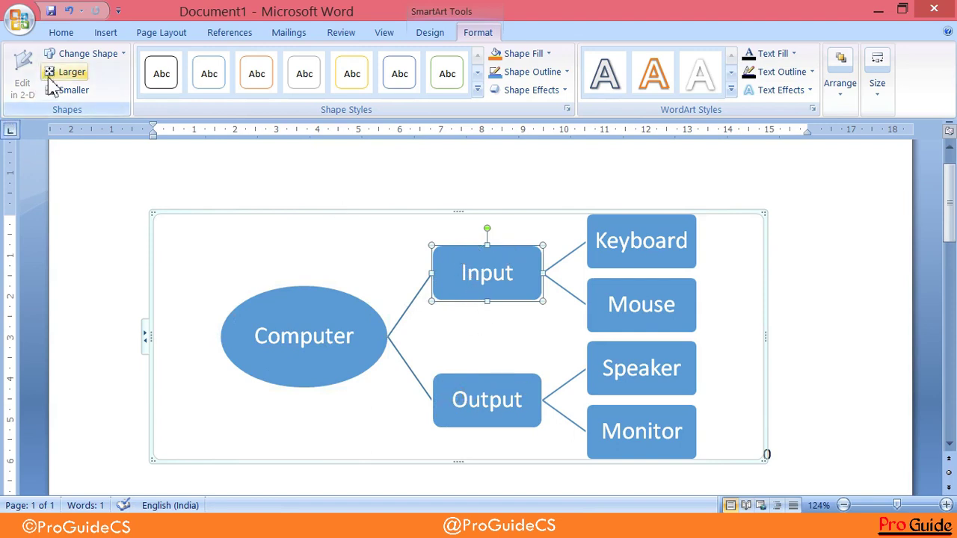
left_click(254, 323)
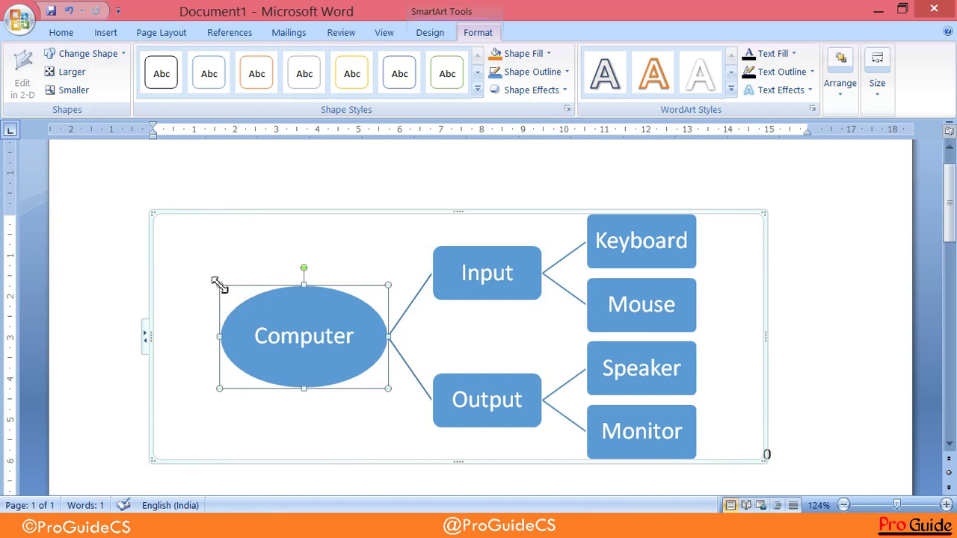
left_click_drag(219, 284, 245, 304)
- Enlarge the Input and Output boxes by clicking Larger twice for each
left_click(454, 300)
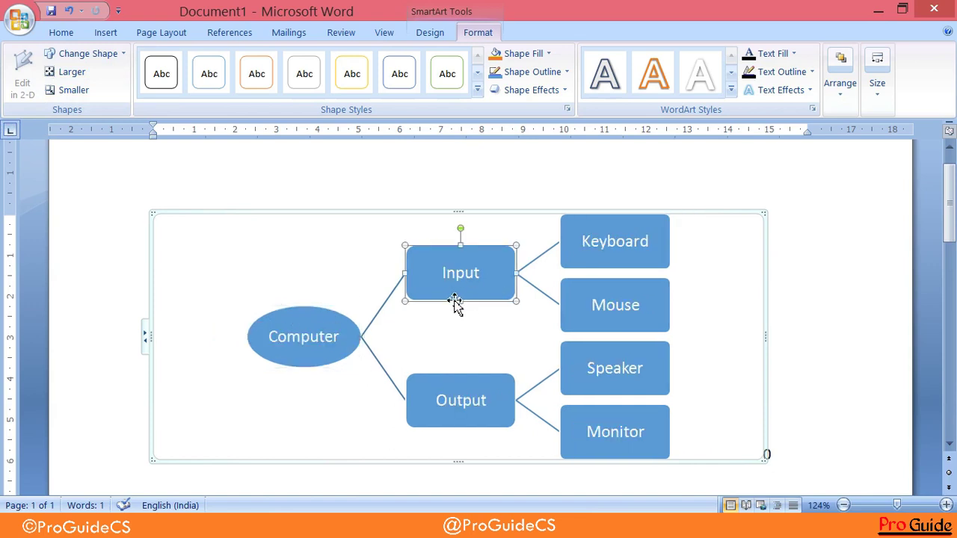
left_click(67, 75)
left_click(68, 75)
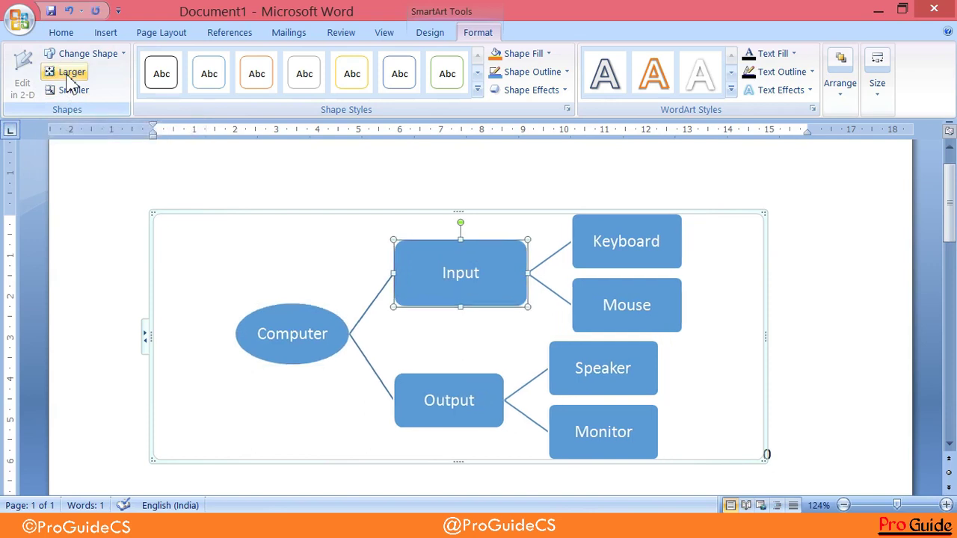
left_click(431, 389)
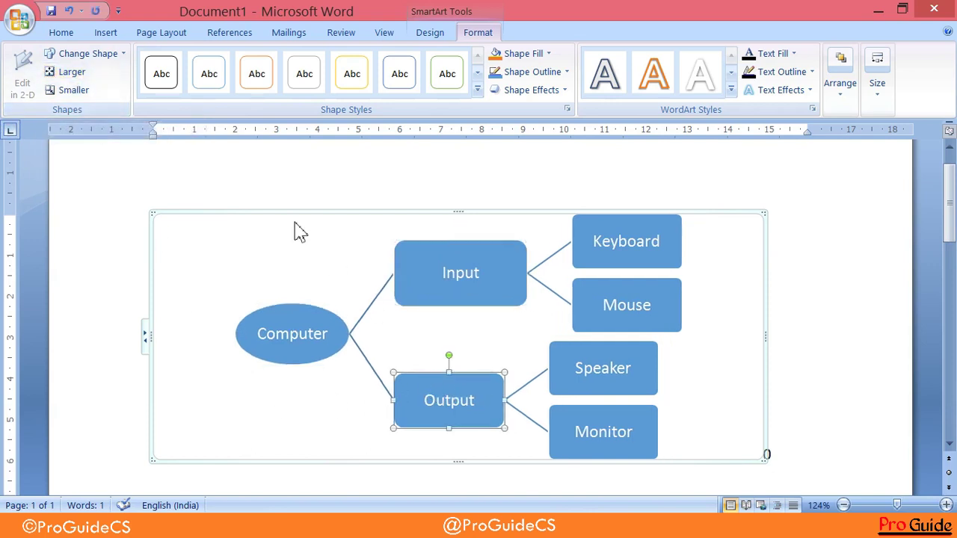
left_click(54, 75)
left_click(54, 75)
left_click(740, 334)
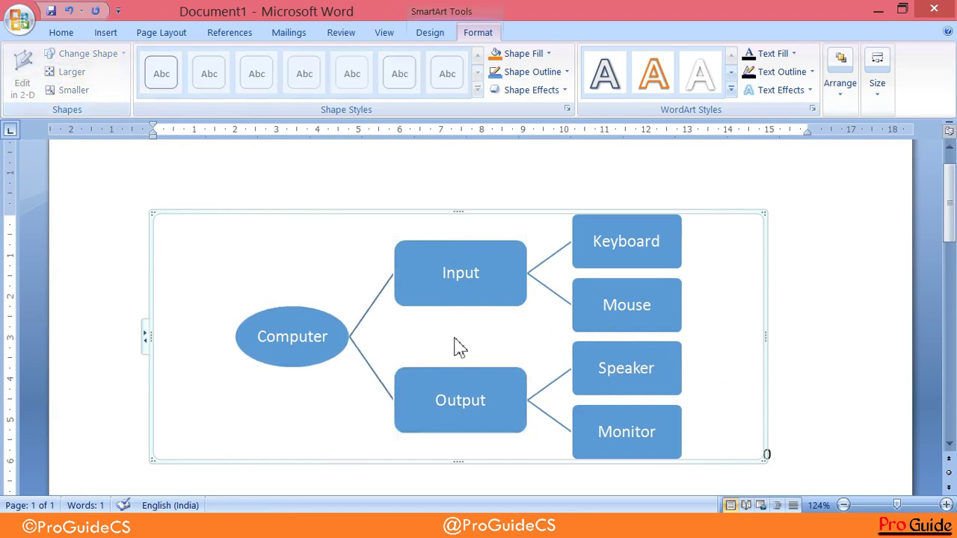
left_click(427, 386)
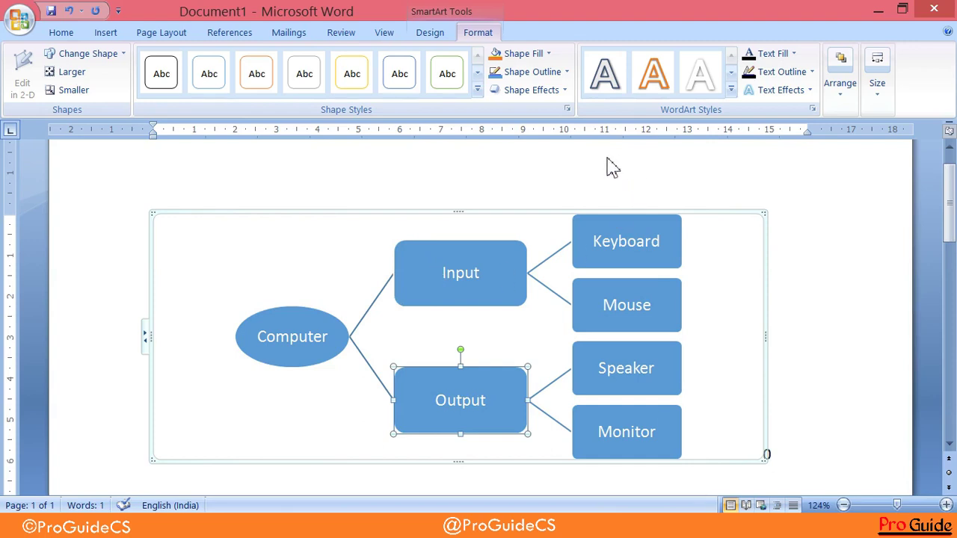
left_click(430, 269)
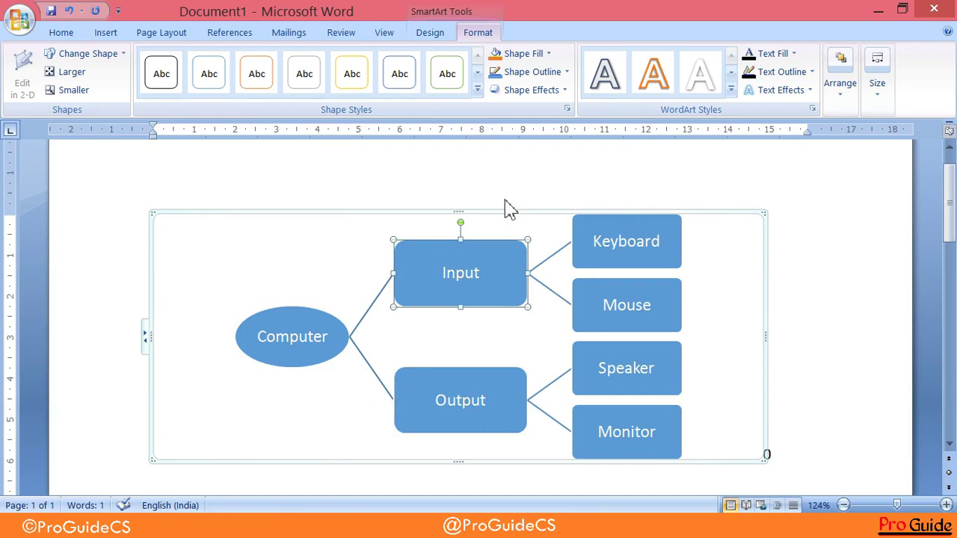
- Give the Computer ellipse a green shape style after trying yellow
left_click(477, 88)
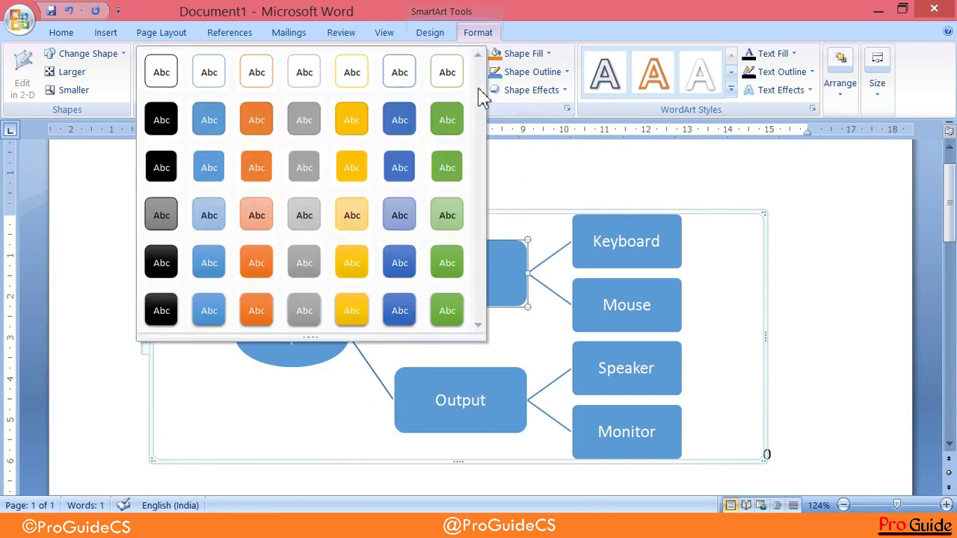
left_click(303, 313)
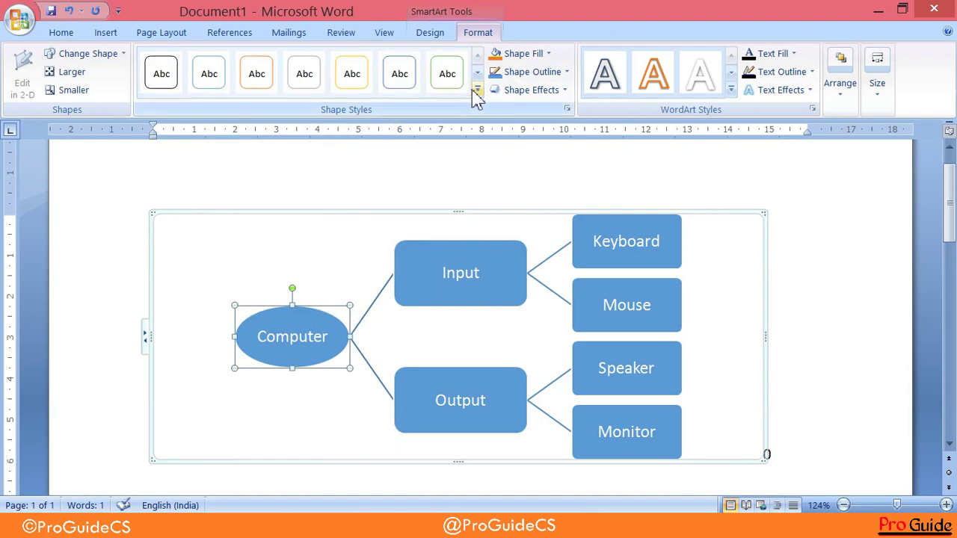
left_click(477, 88)
left_click(346, 267)
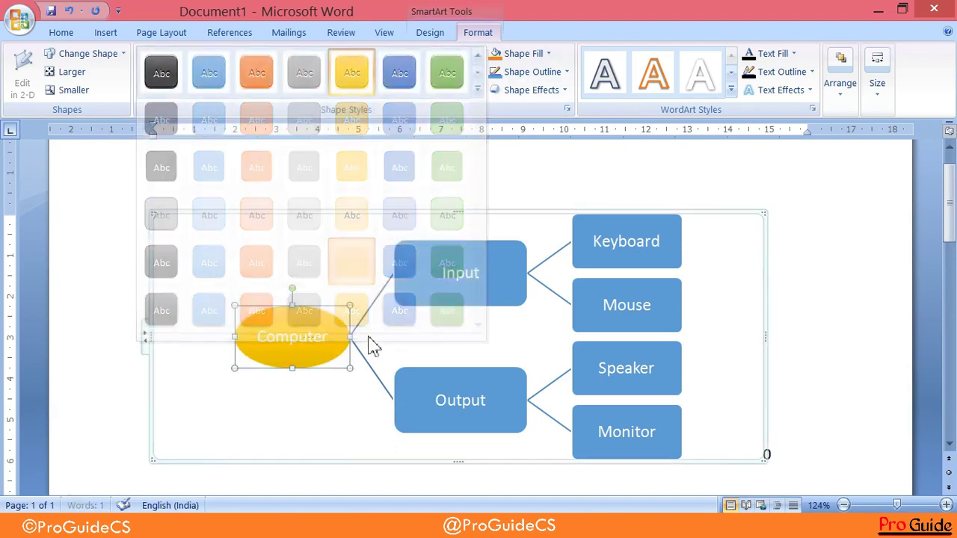
left_click(477, 89)
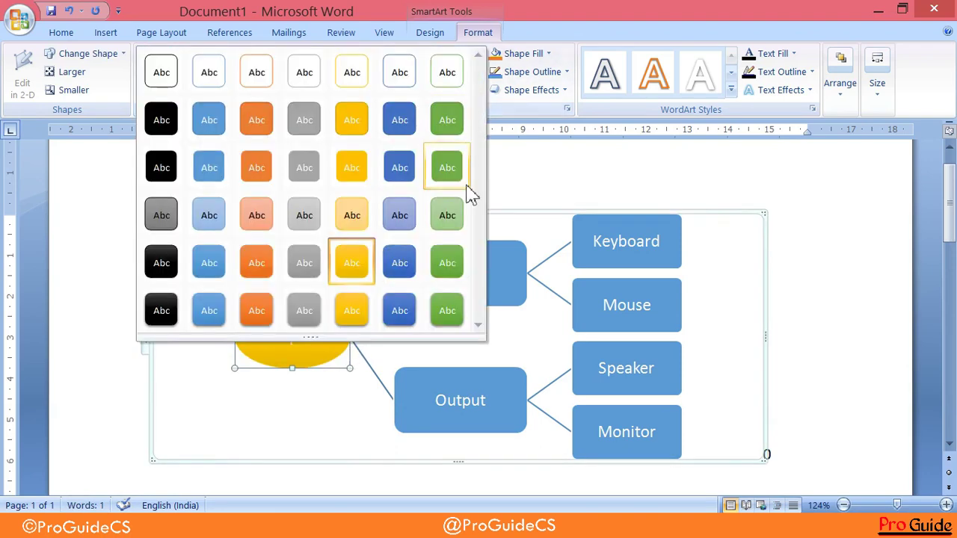
left_click(432, 316)
left_click(369, 259)
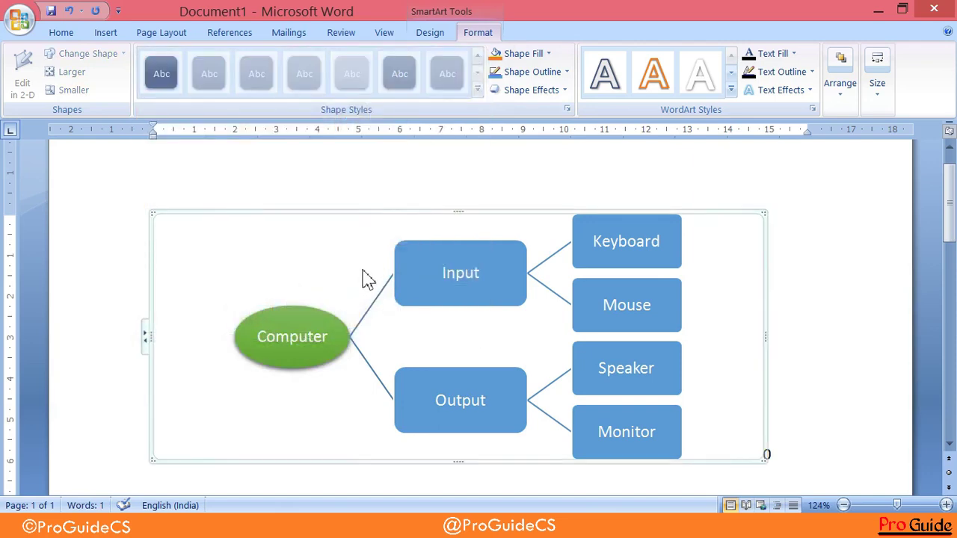
- Give the Input box a white fill with grey outline shape style
left_click(419, 287)
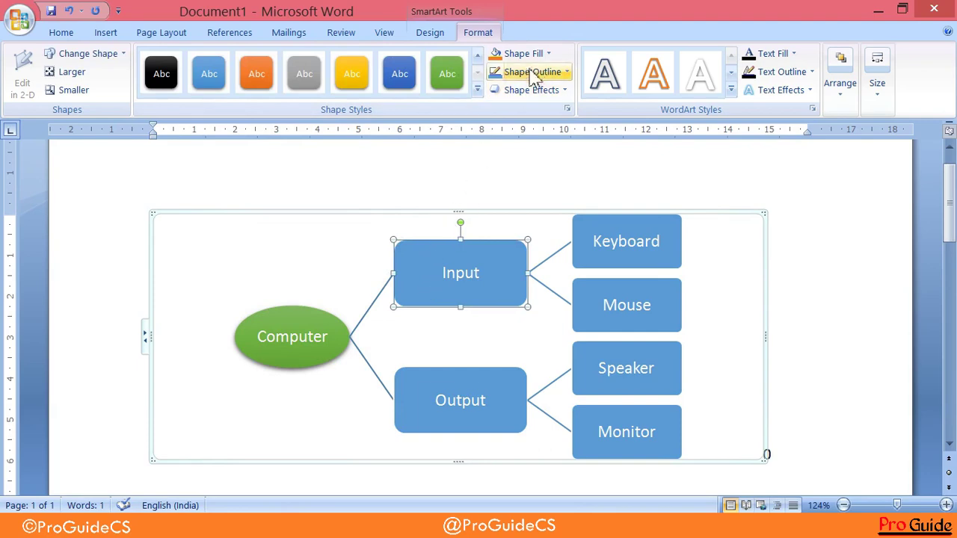
left_click(475, 90)
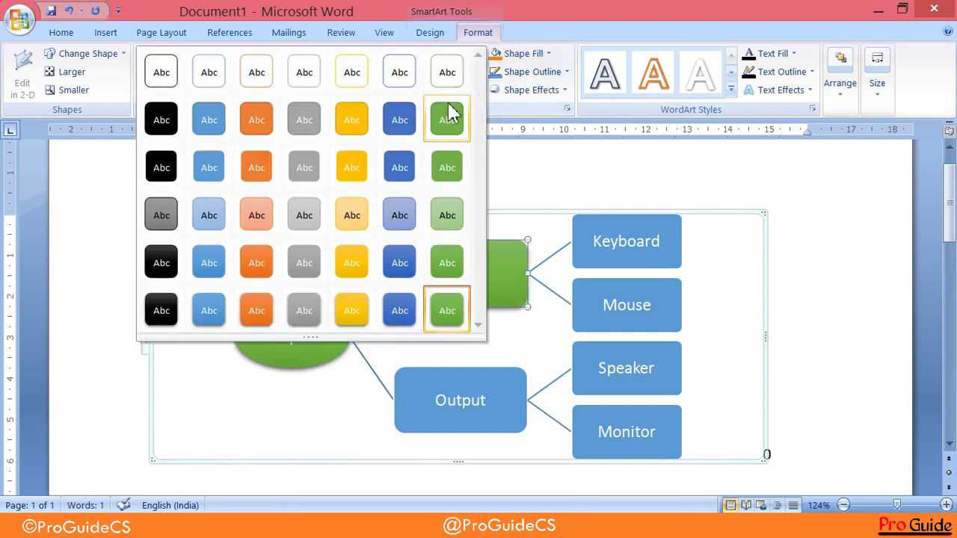
left_click(299, 78)
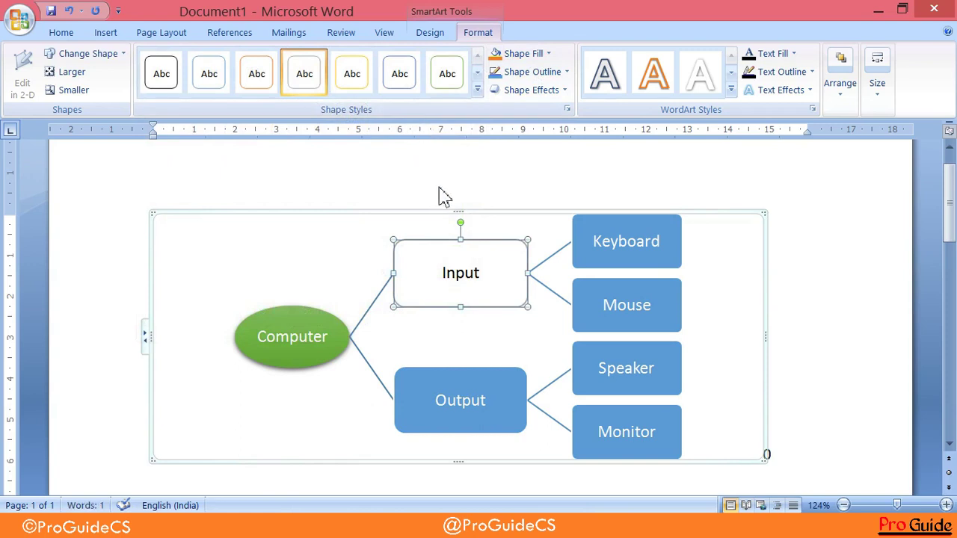
- Give the Input box a red fill and a black 2¼ pt outline
left_click(523, 53)
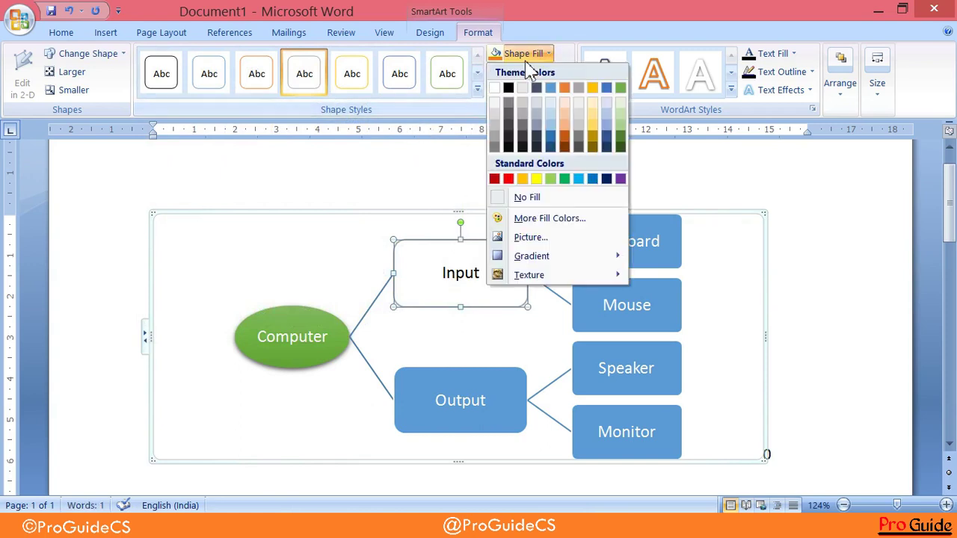
left_click(529, 71)
left_click(523, 55)
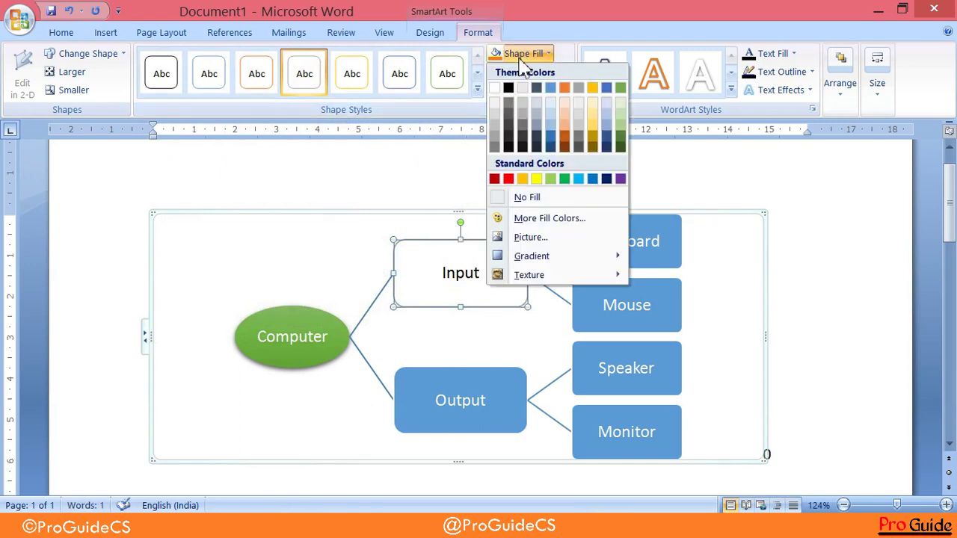
left_click(508, 179)
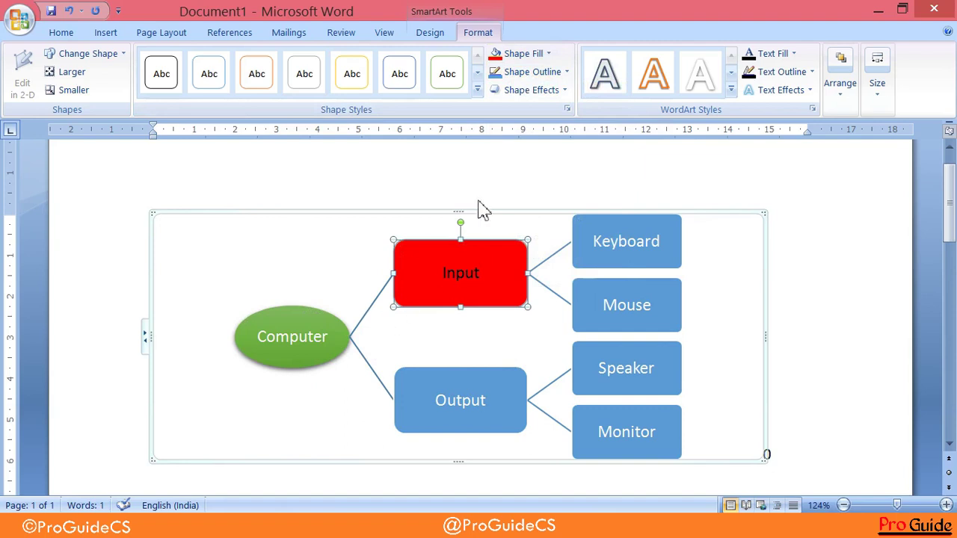
left_click(523, 72)
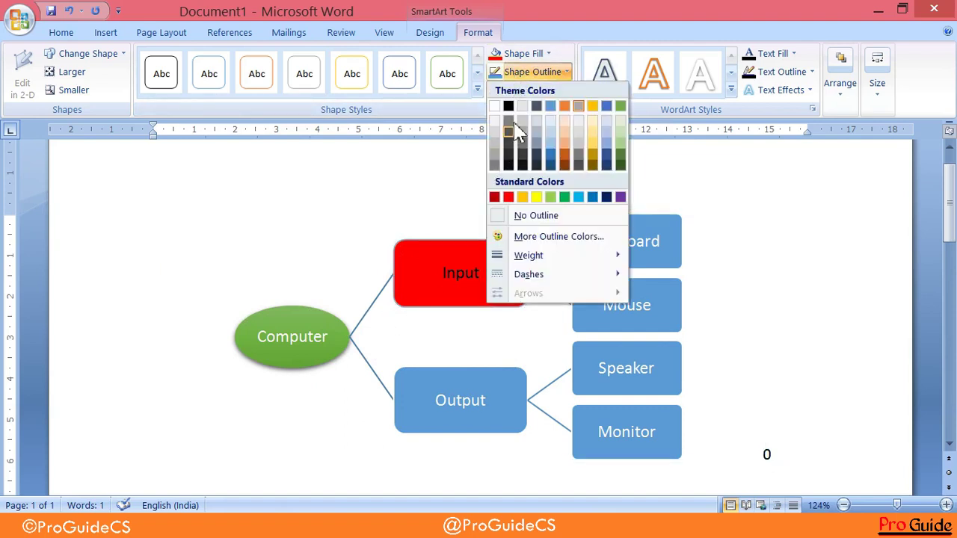
left_click(508, 107)
left_click(511, 78)
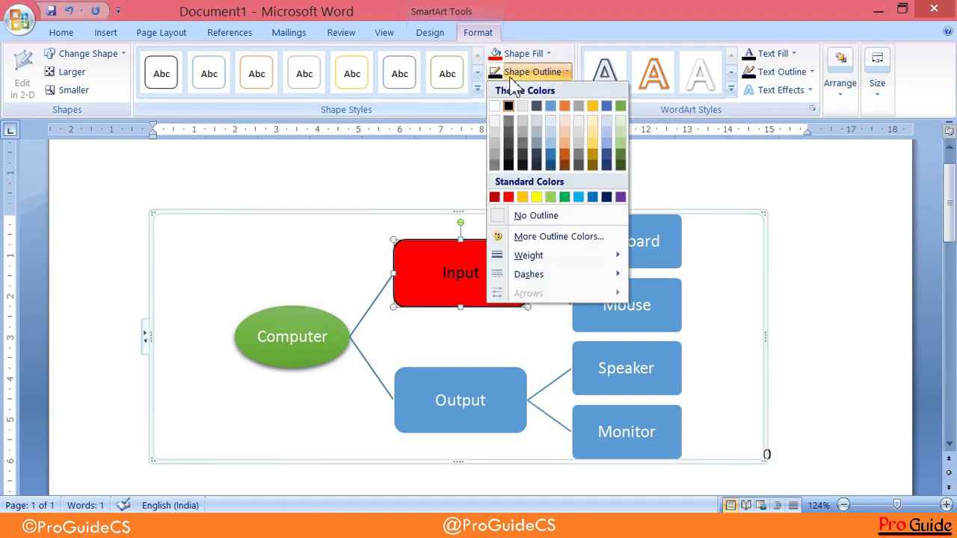
mouse_move(516, 255)
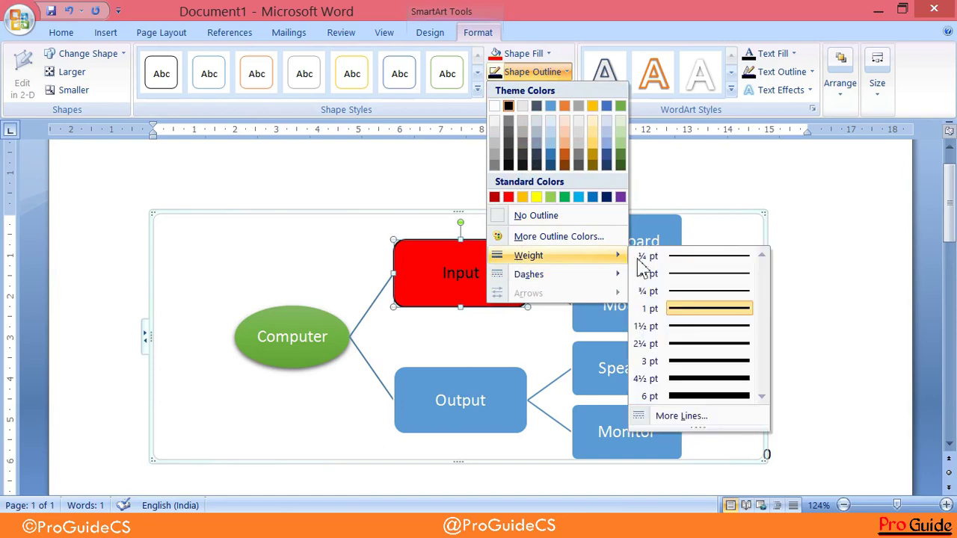
left_click(694, 363)
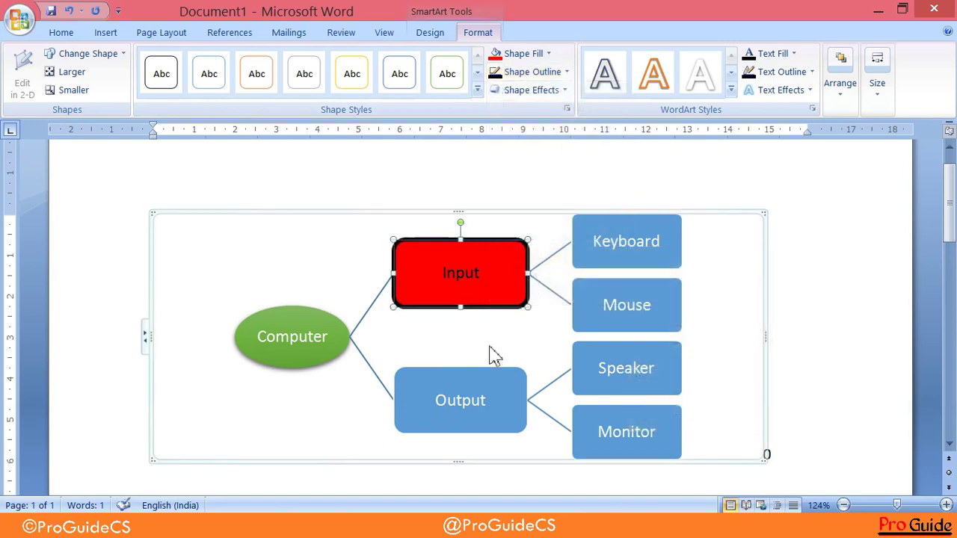
- Give the Output box a red fill and a 3 pt outline
left_click(468, 390)
left_click(532, 54)
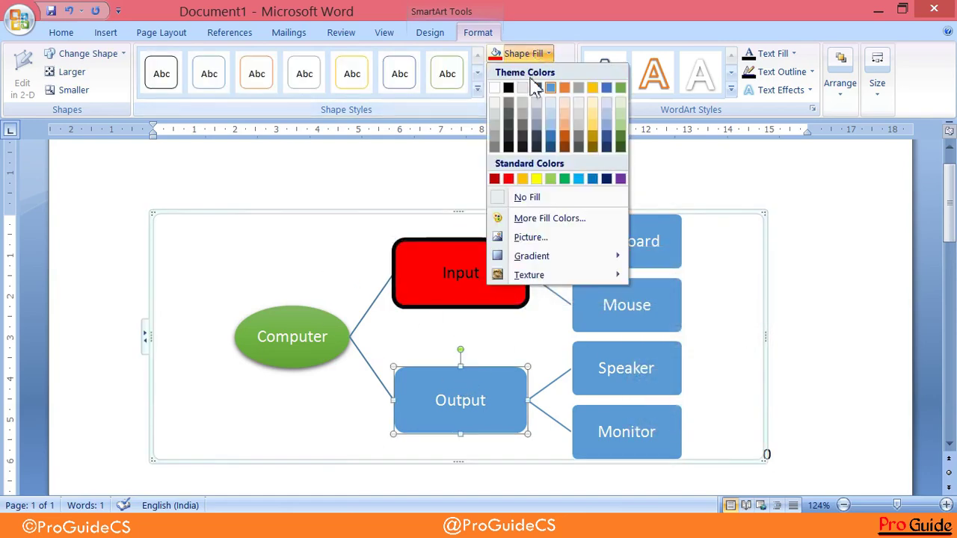
left_click(509, 179)
left_click(532, 71)
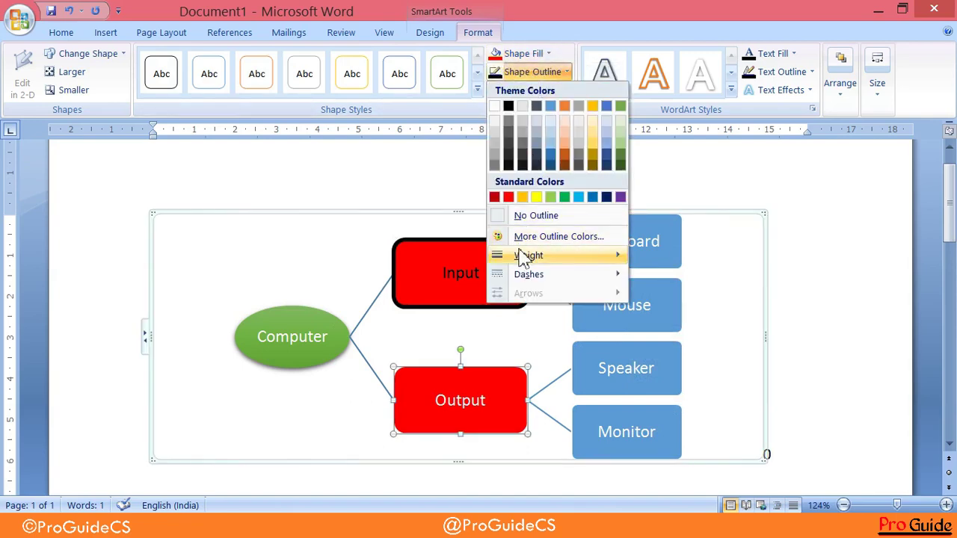
mouse_move(525, 255)
left_click(709, 362)
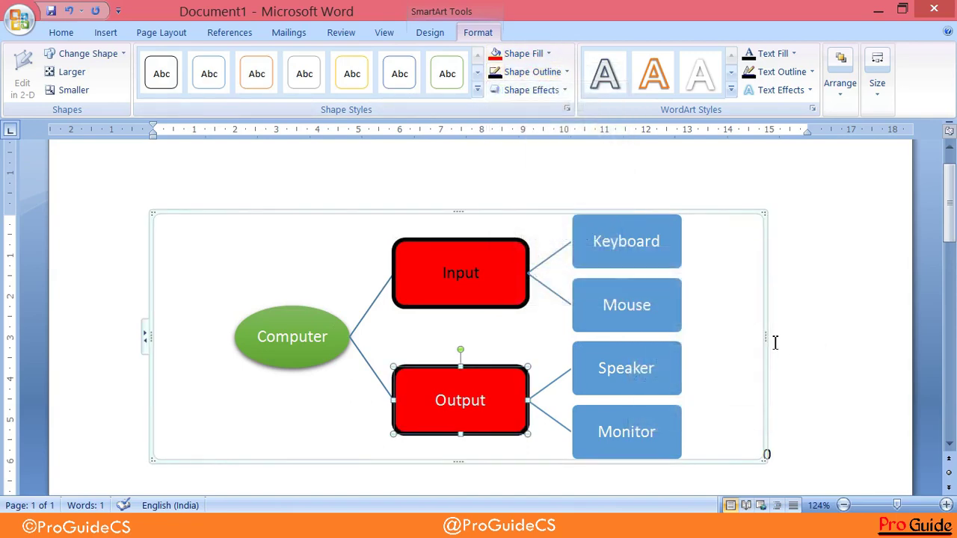
left_click(777, 338)
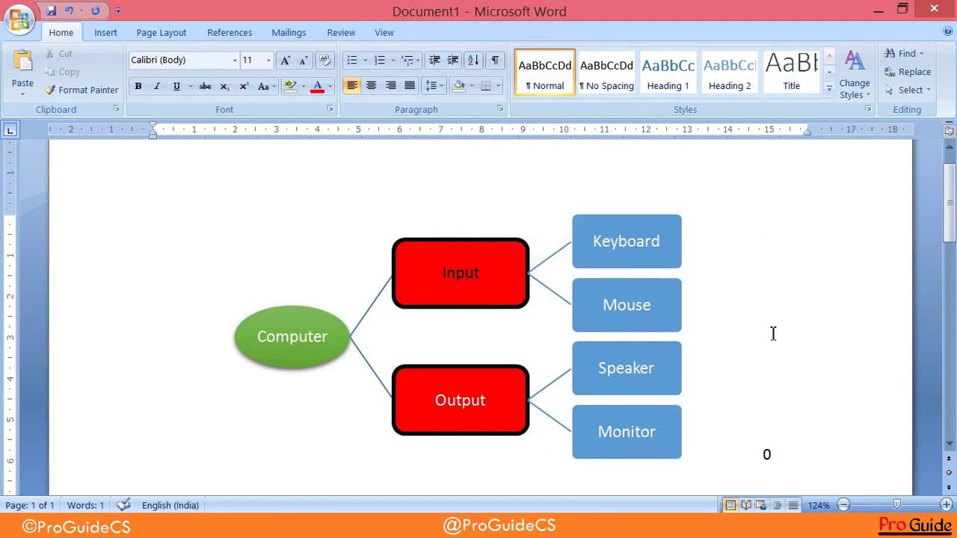
- Delete the stray 0 beside the diagram and select the Computer ellipse on the Format tab
key("BackSpace")
left_click(264, 327)
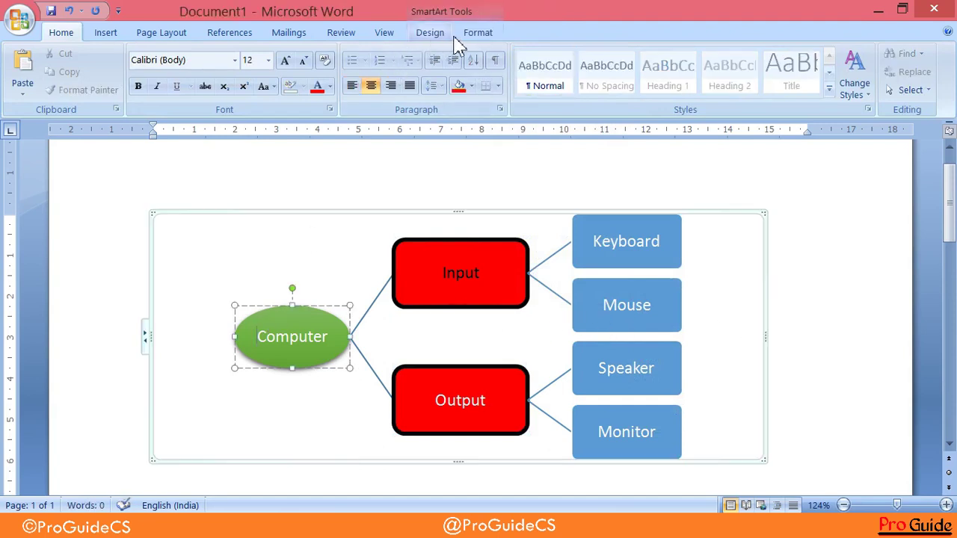
left_click(486, 24)
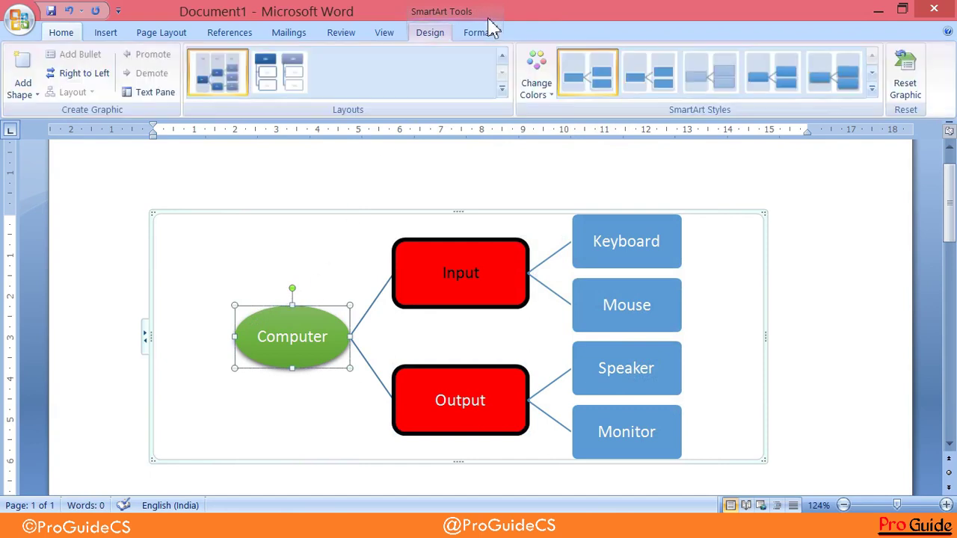
left_click(484, 34)
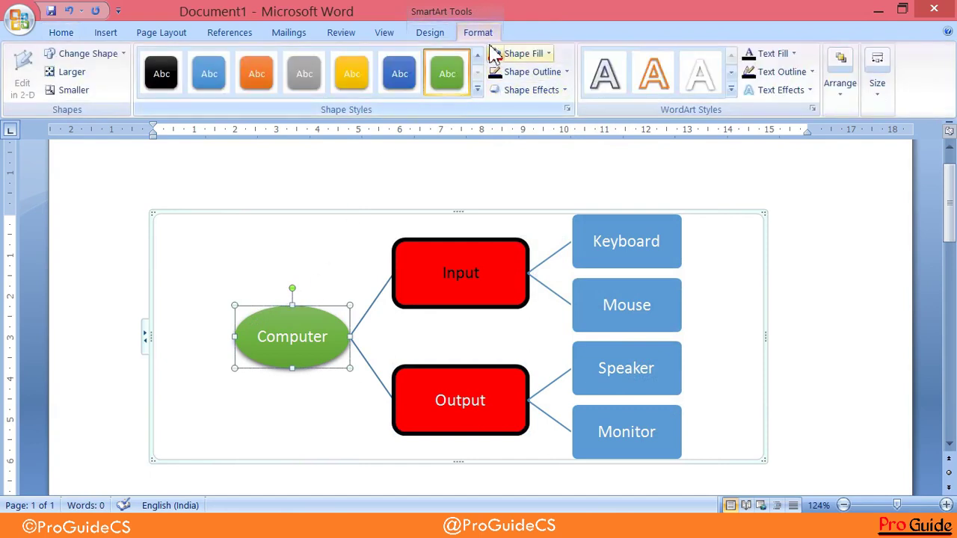
- Choose Shape Fill > Gradient > More Gradients for the Computer ellipse, triggering an OutOfRange error
left_click(541, 72)
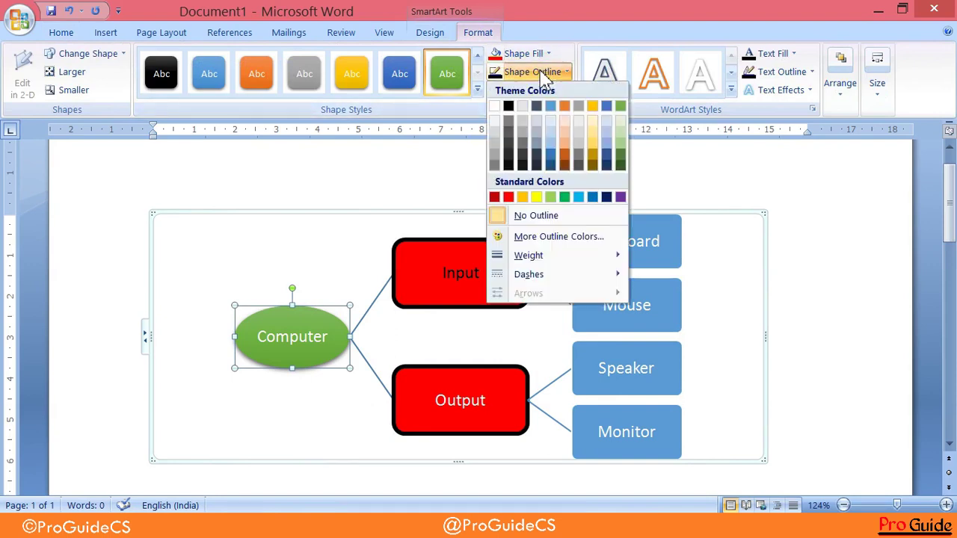
left_click(524, 54)
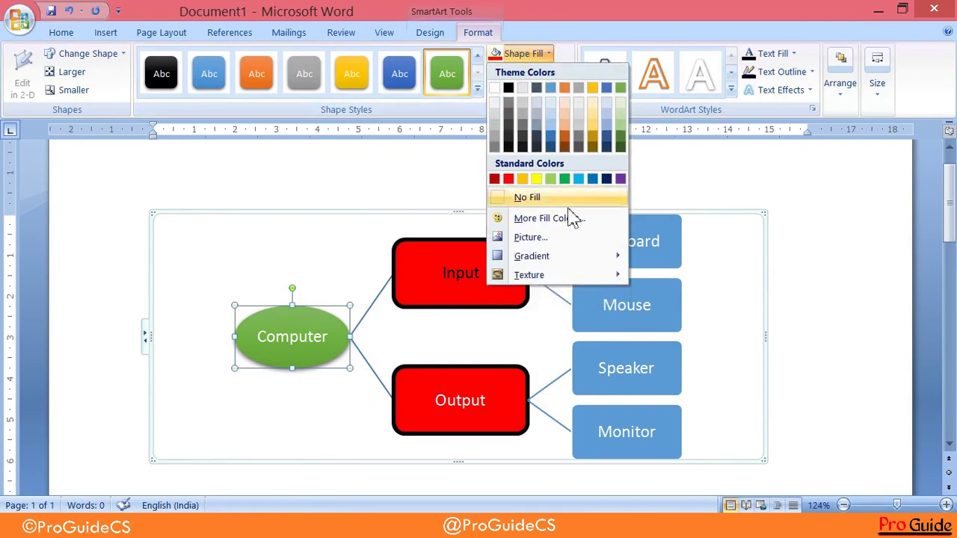
mouse_move(567, 260)
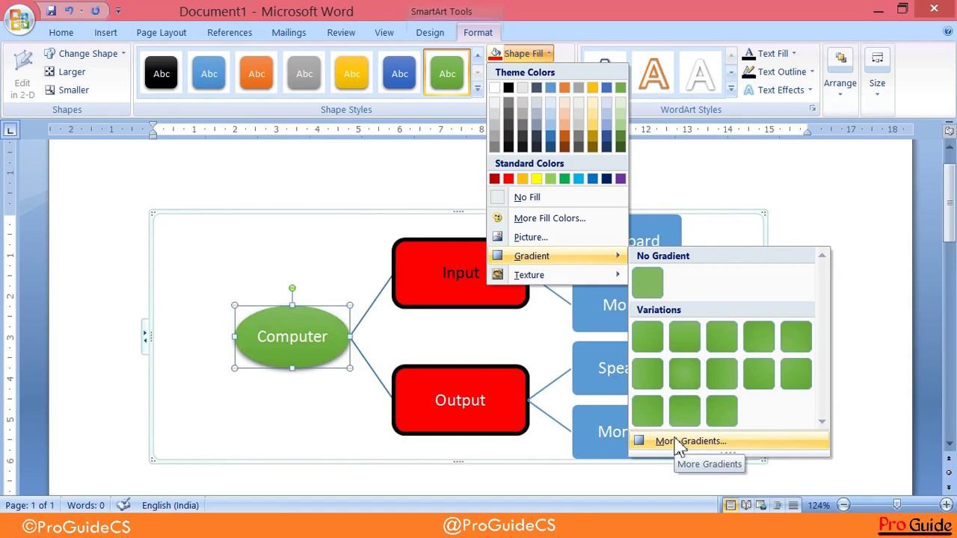
left_click(678, 442)
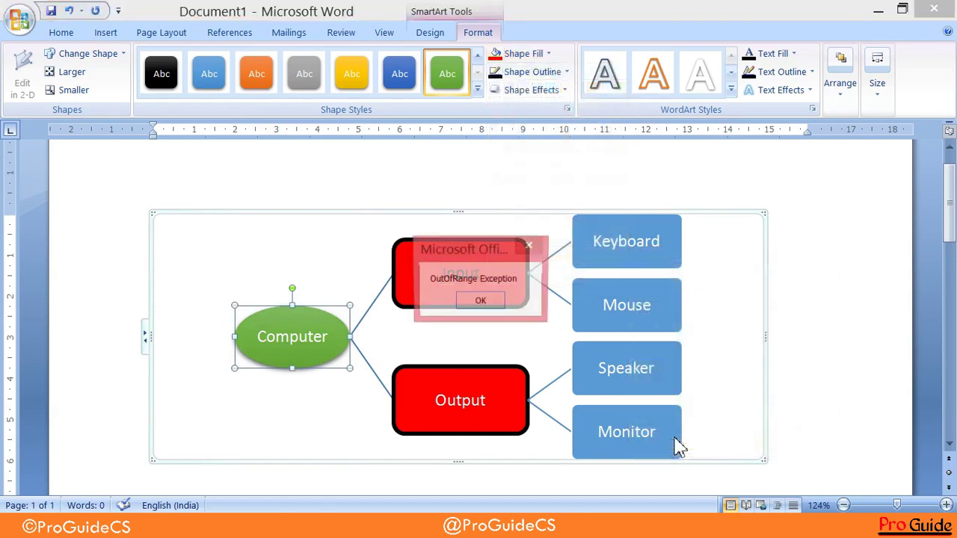
- Dismiss the OutOfRange errors and retry More Gradients to reach the Format Shape gradient fill settings
left_click(465, 310)
left_click(465, 309)
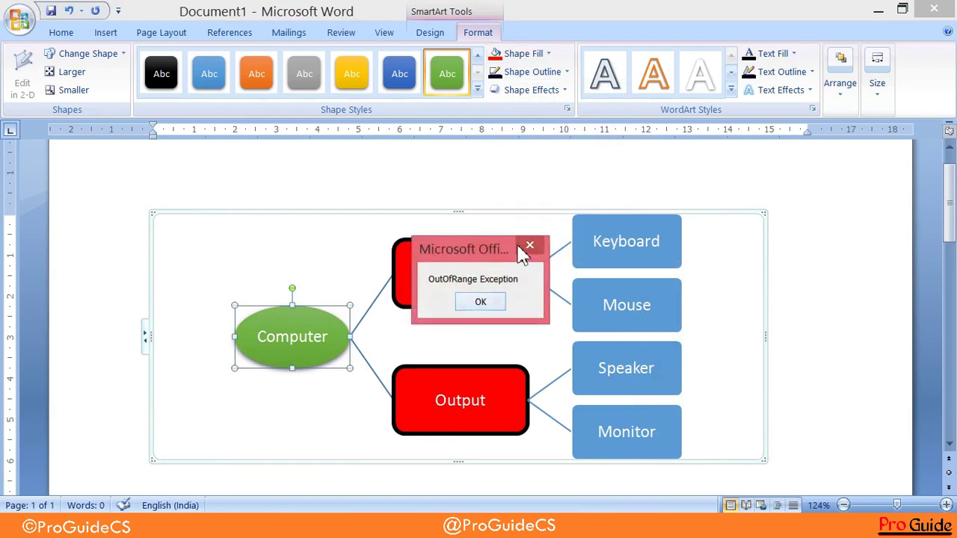
left_click(529, 246)
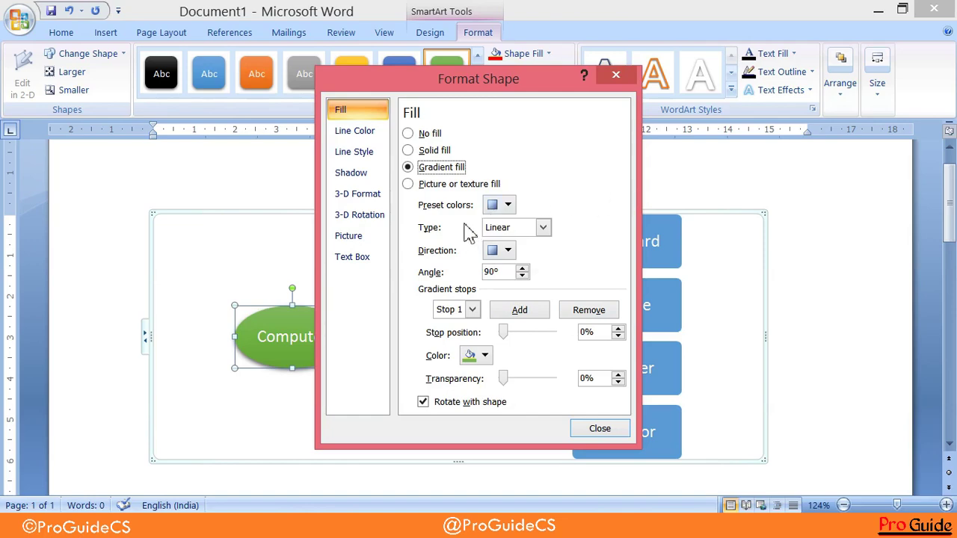
left_click(614, 77)
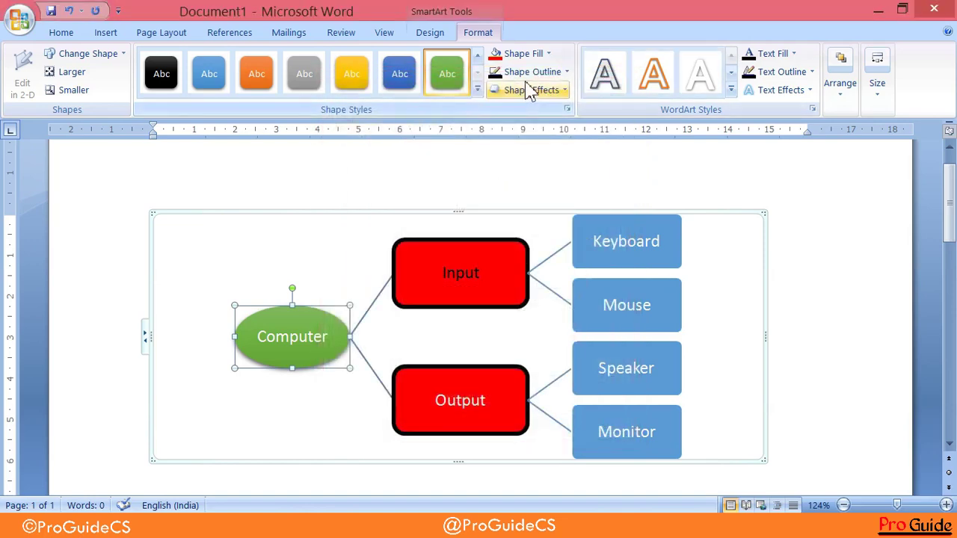
left_click(523, 53)
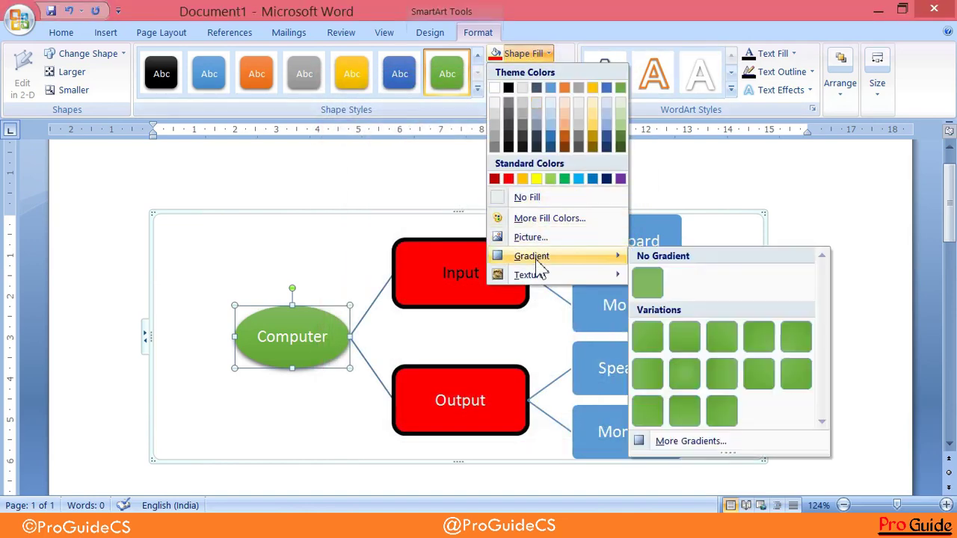
left_click(695, 442)
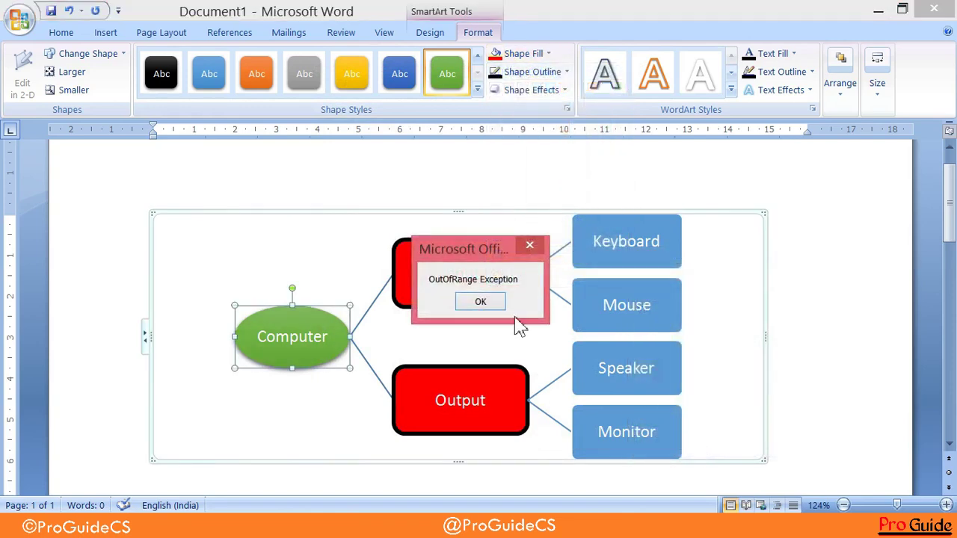
left_click(528, 247)
left_click(529, 247)
left_click(528, 247)
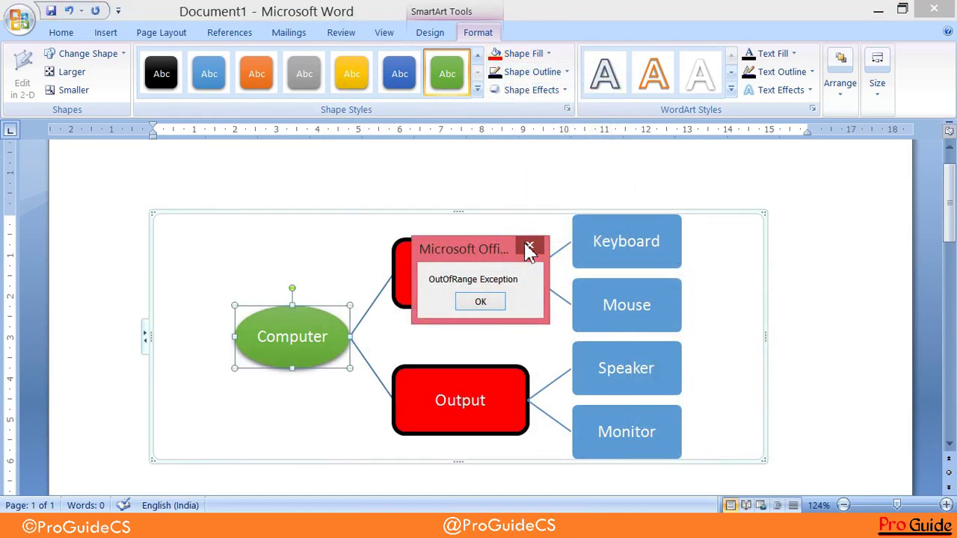
left_click(529, 248)
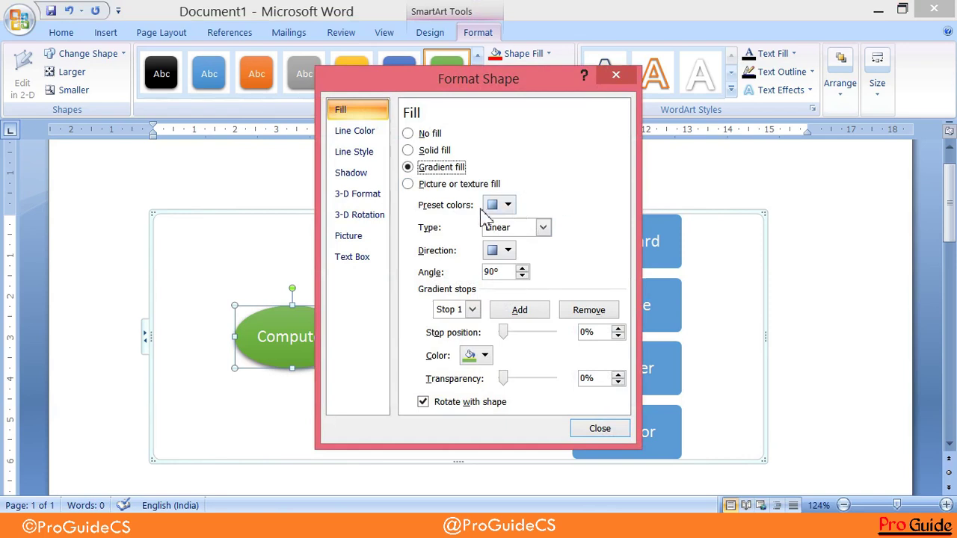
- Fill the Computer ellipse with the cyan-blue preset gradient, after trying purple-red and rainbow
left_click(503, 206)
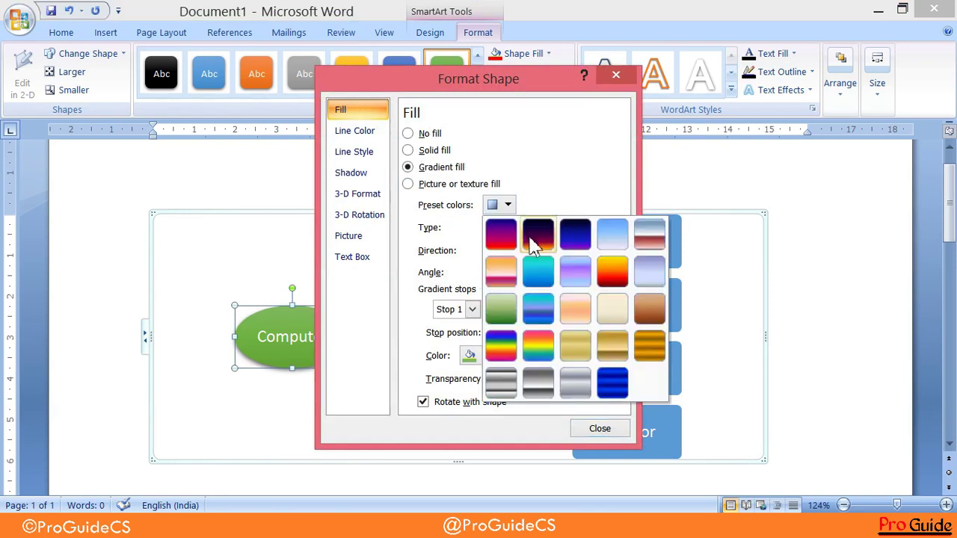
left_click(502, 243)
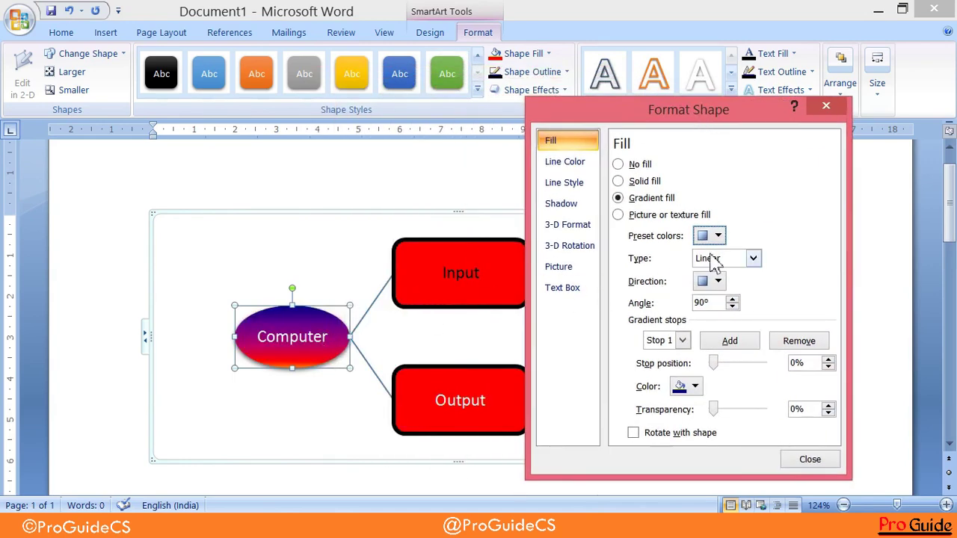
left_click(718, 237)
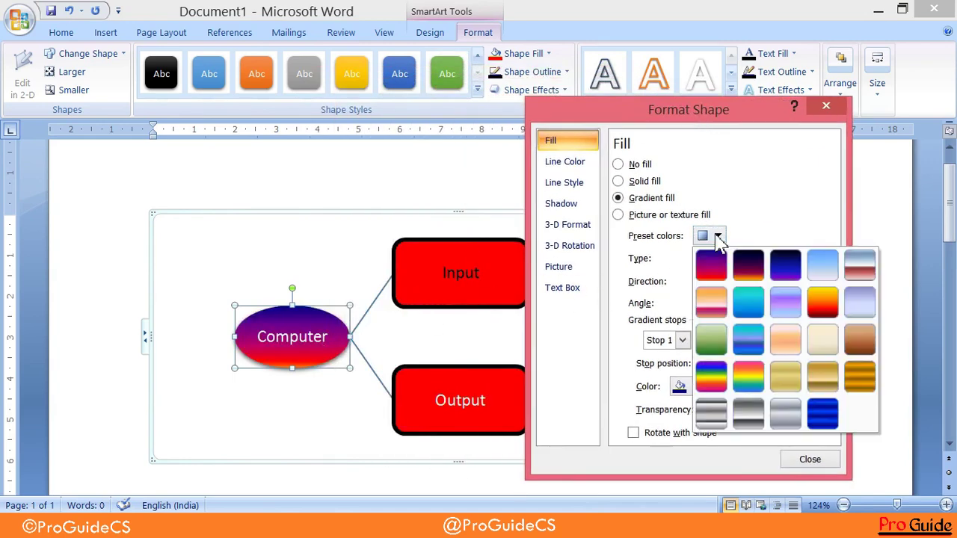
left_click(706, 380)
left_click(717, 236)
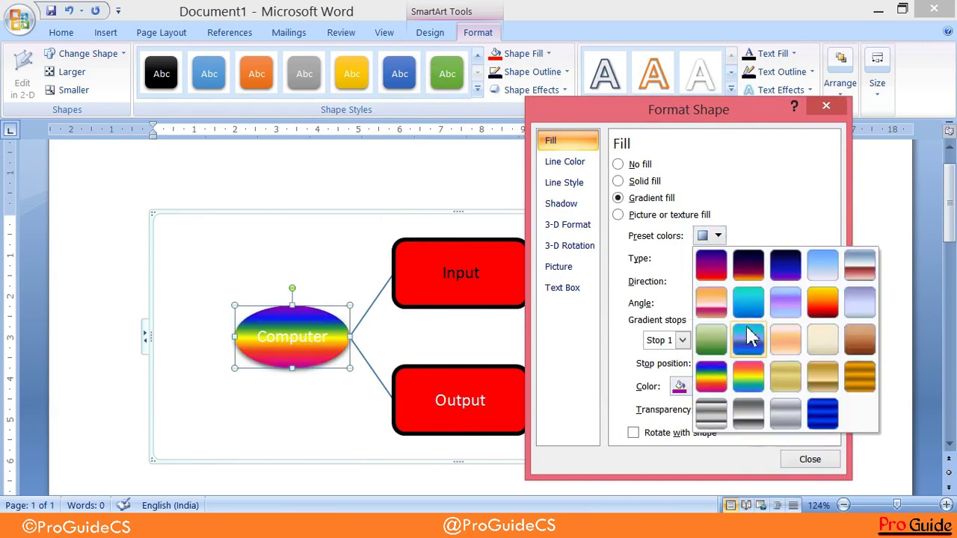
left_click(751, 303)
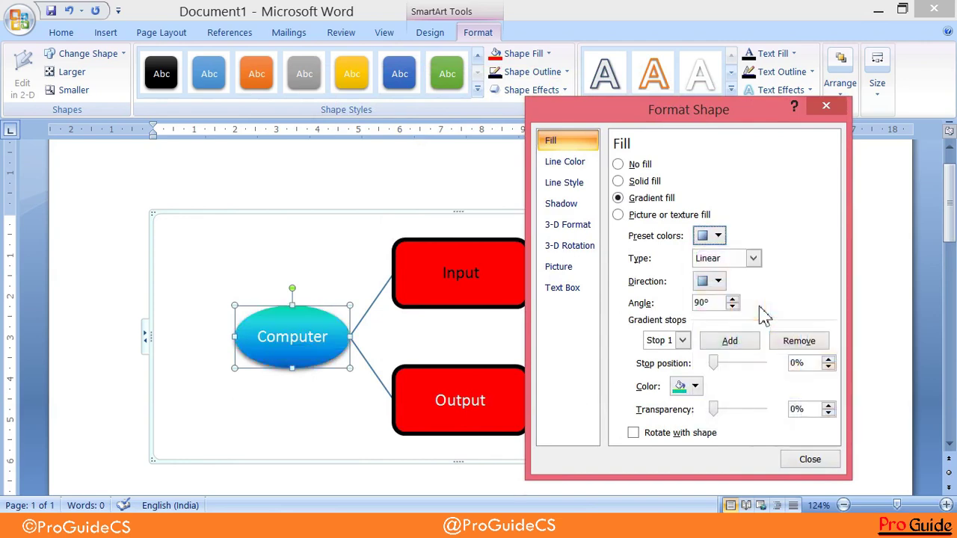
left_click(815, 458)
left_click(824, 296)
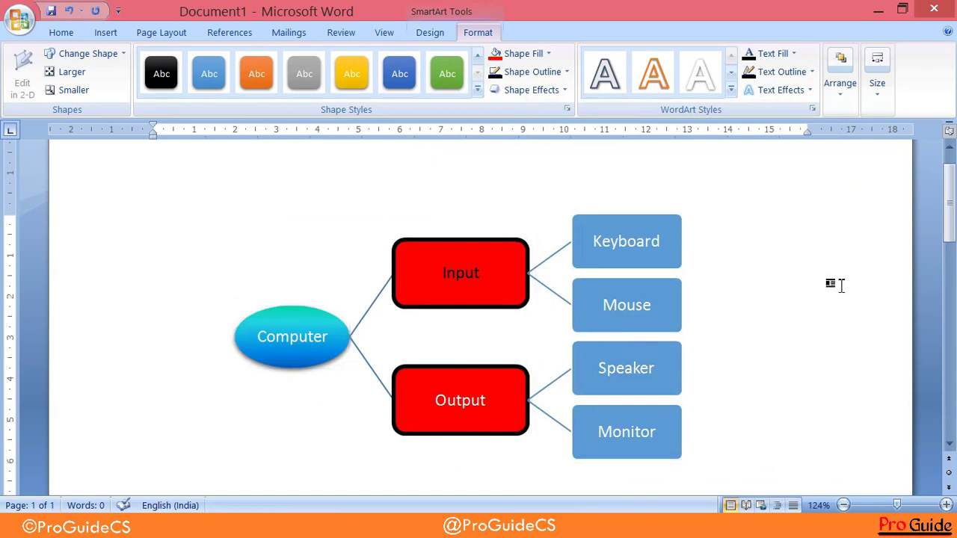
- Select the diagram on the SmartArt Format tab and view the outline colours without changing them
left_click(582, 240)
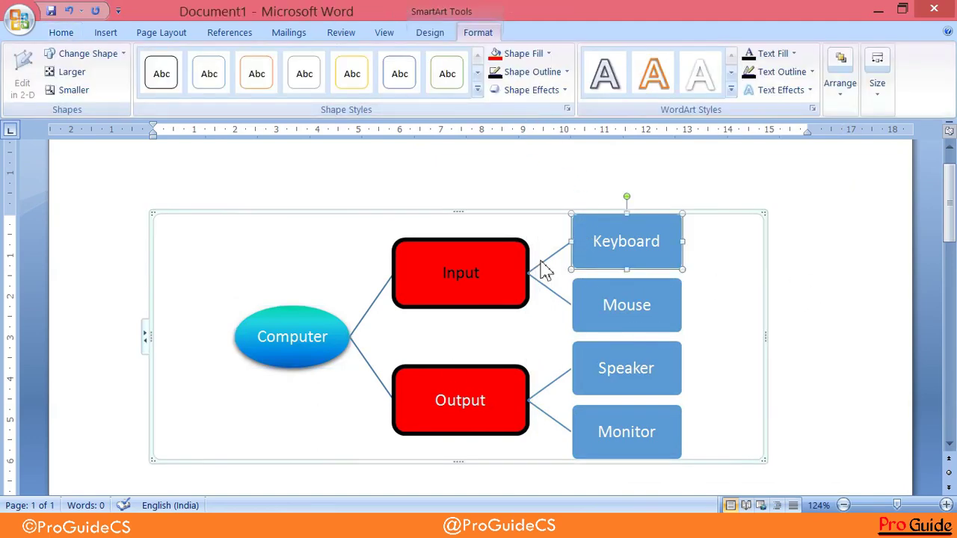
left_click(768, 178)
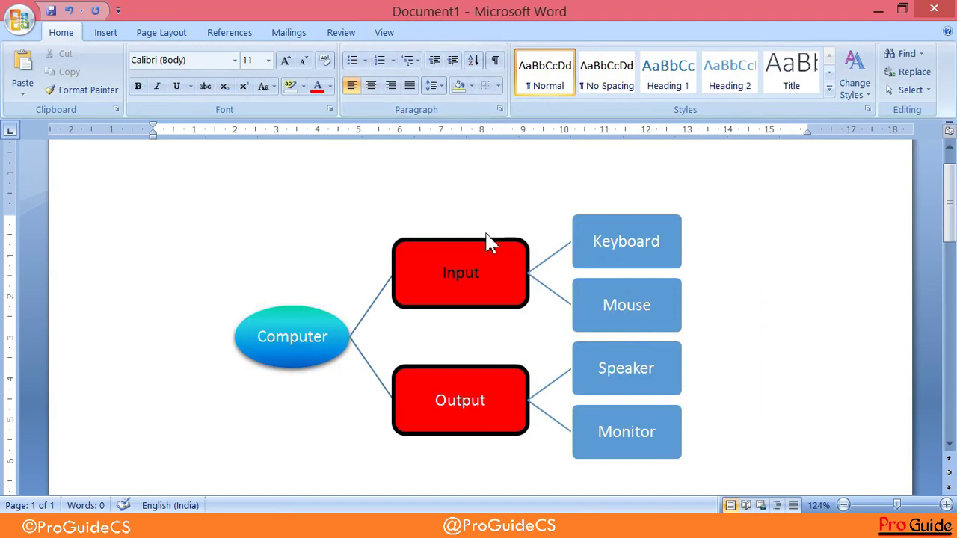
left_click(346, 252)
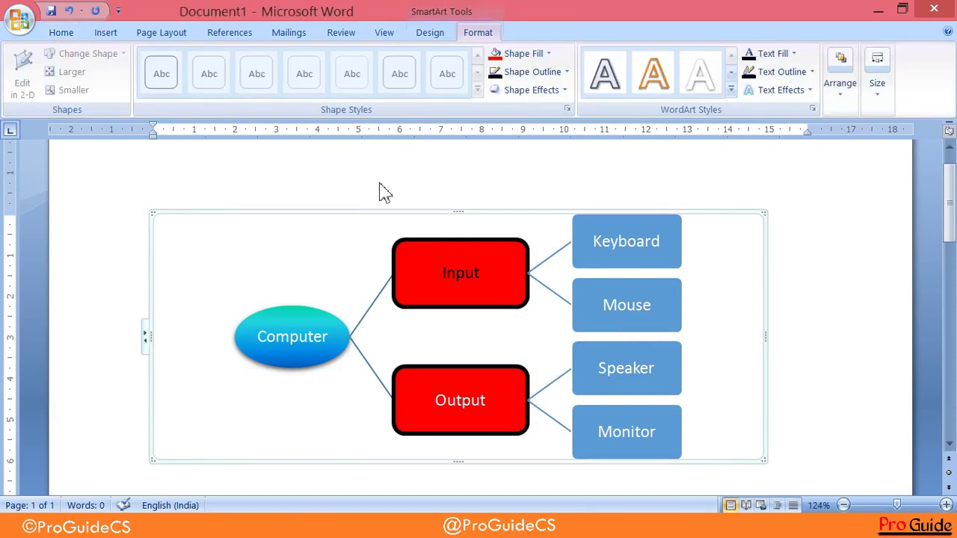
left_click(436, 11)
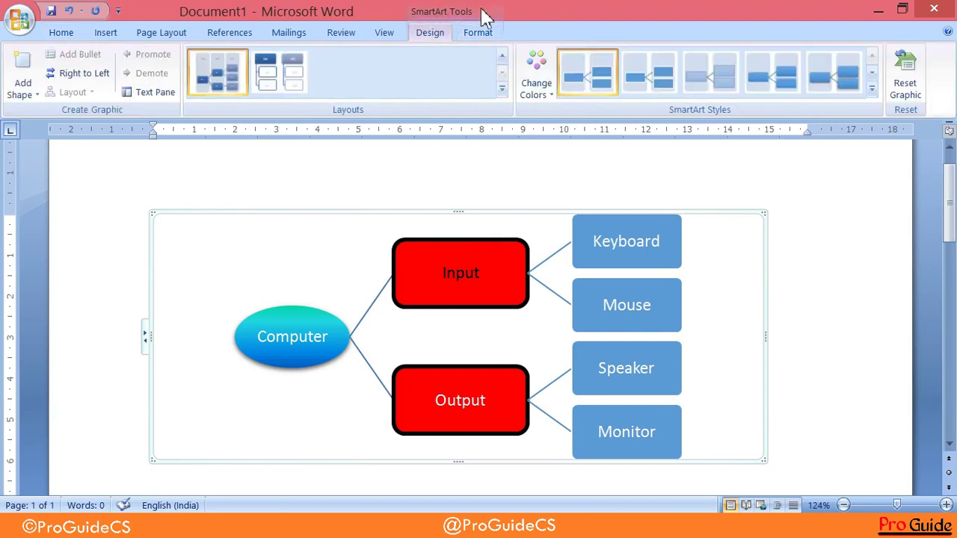
left_click(486, 33)
left_click(443, 38)
left_click(490, 38)
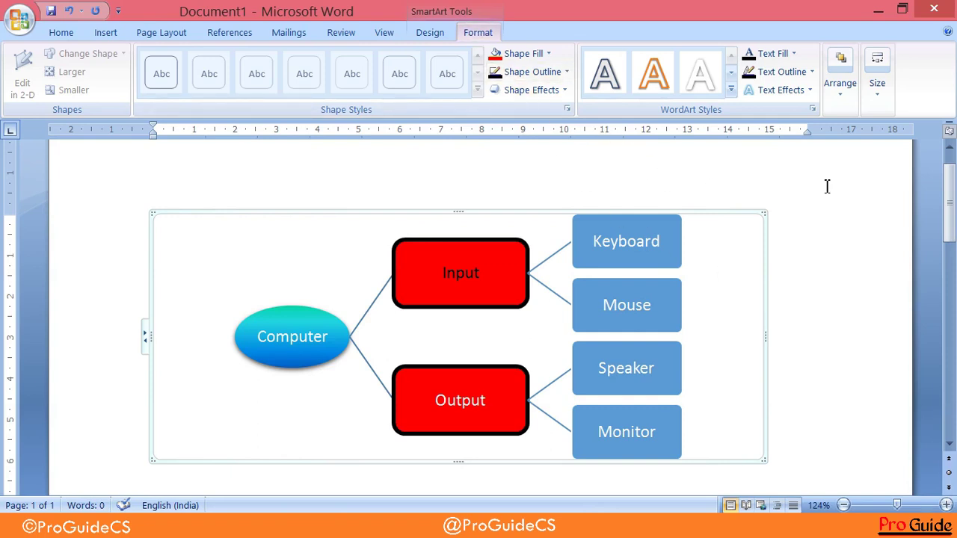
left_click(530, 73)
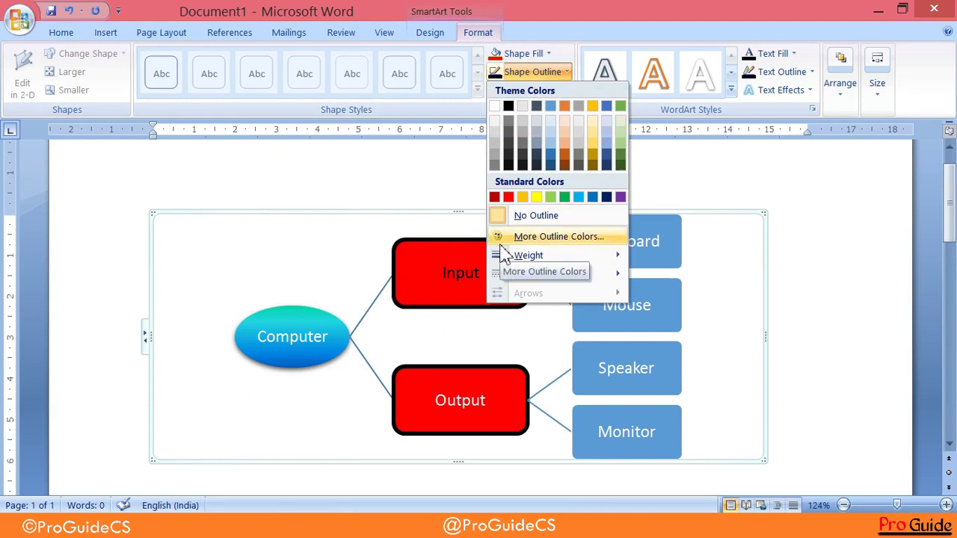
left_click(423, 238)
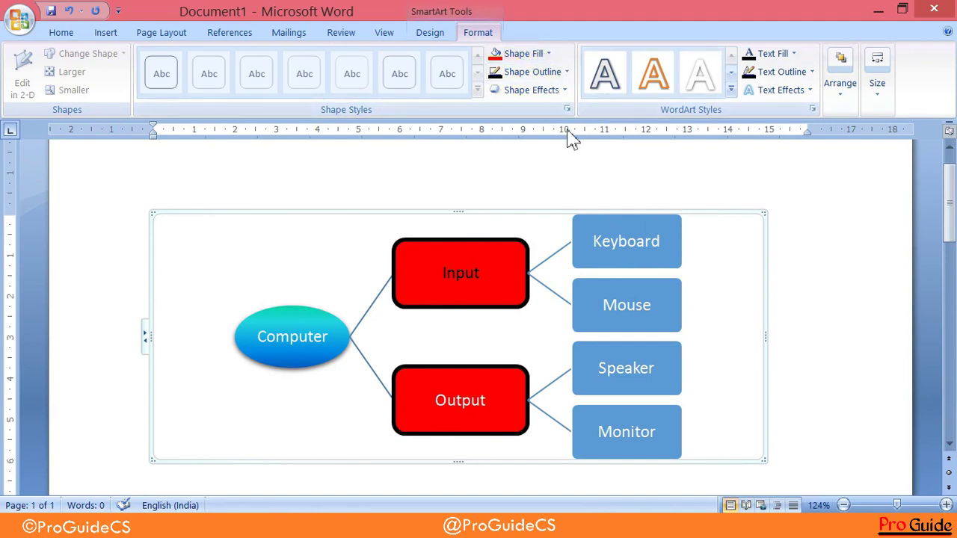
- Tilt the Keyboard and Mouse boxes with a Parallel 3-D rotation
left_click(648, 233)
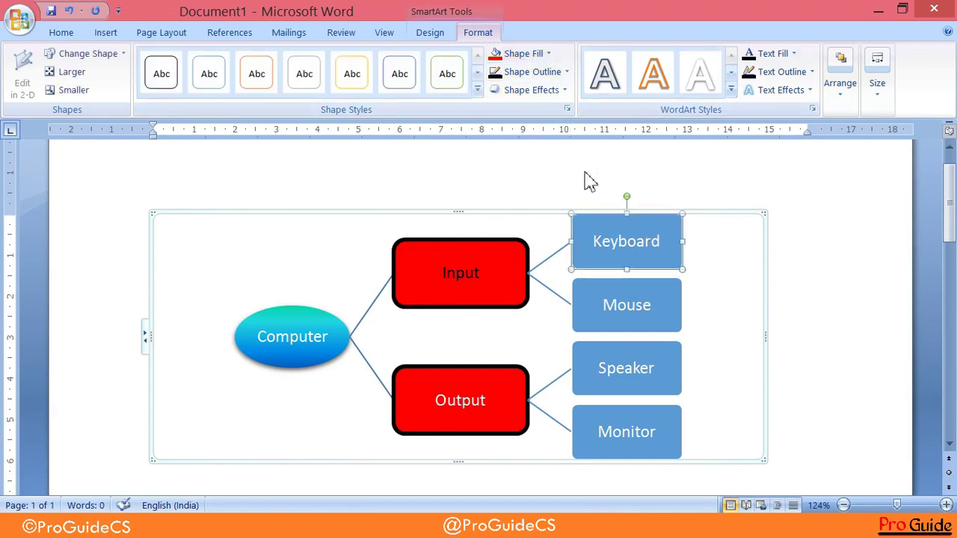
left_click(530, 89)
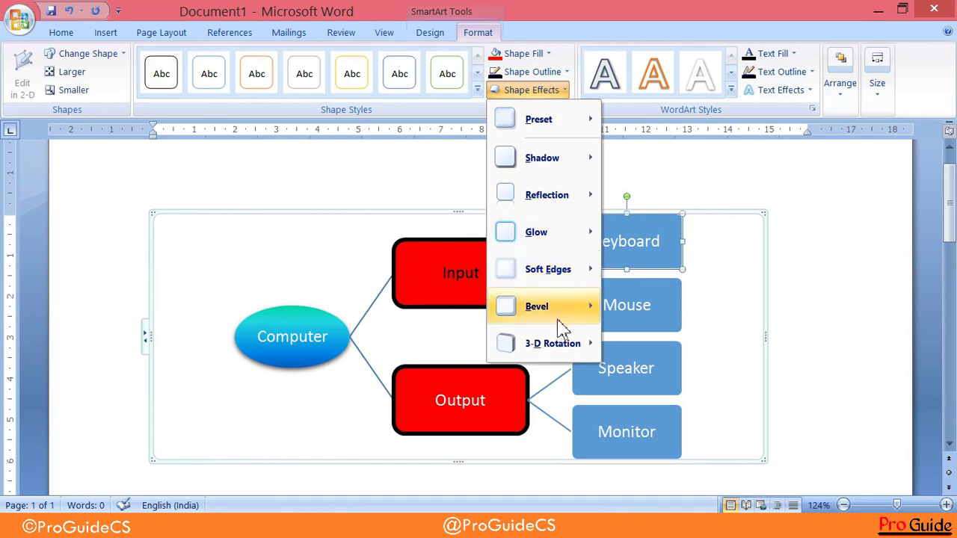
mouse_move(557, 345)
left_click(645, 364)
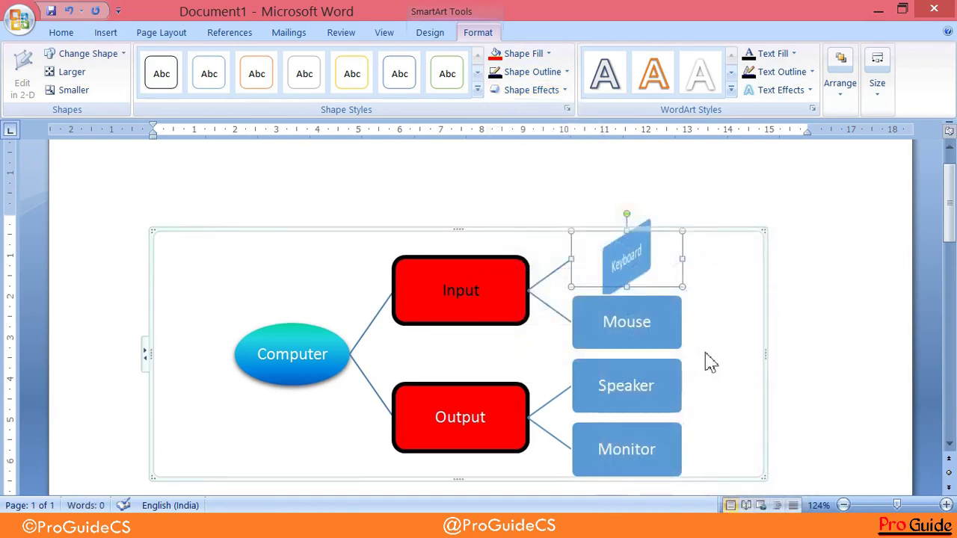
left_click(606, 323)
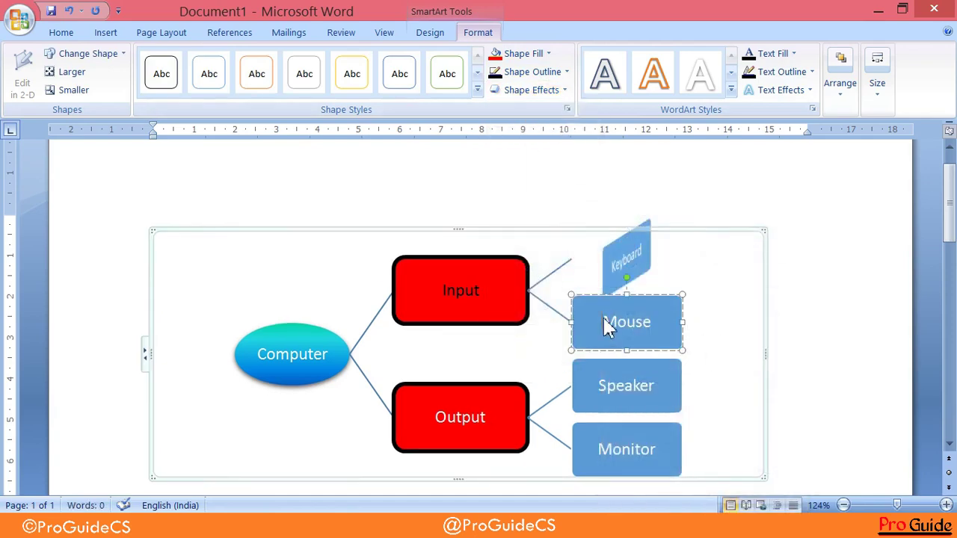
left_click(505, 91)
mouse_move(527, 347)
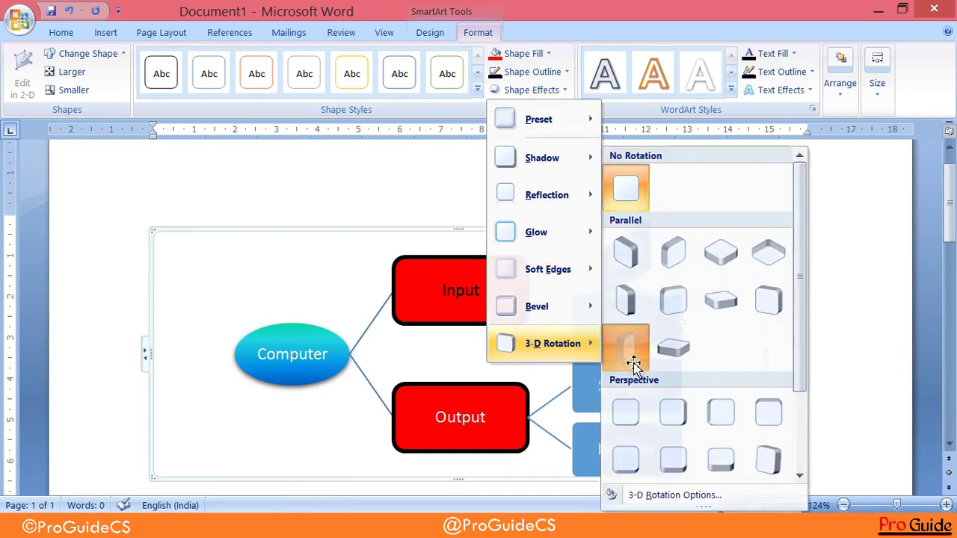
key("Escape")
key("Escape")
left_click(735, 335)
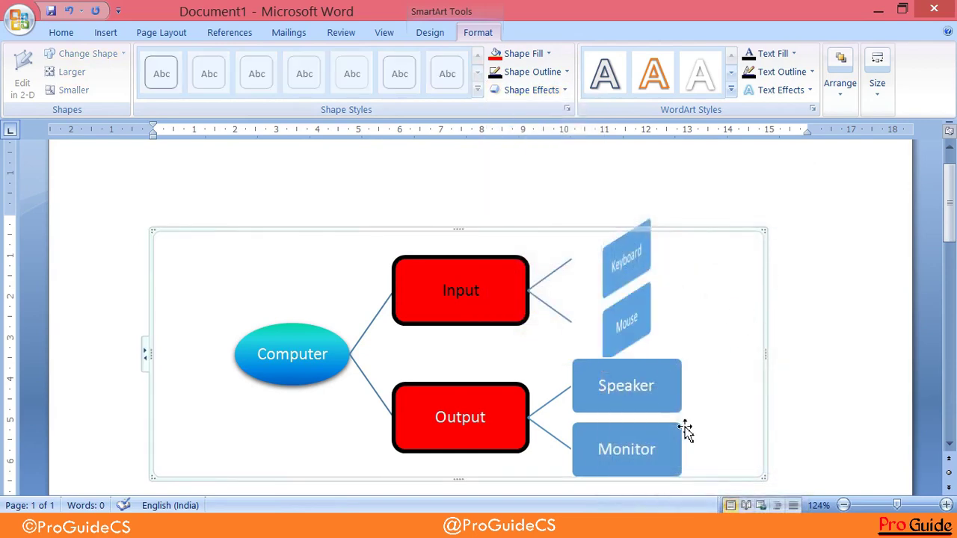
- Give the Speaker and Monitor boxes soft, blurred edges
left_click(664, 394)
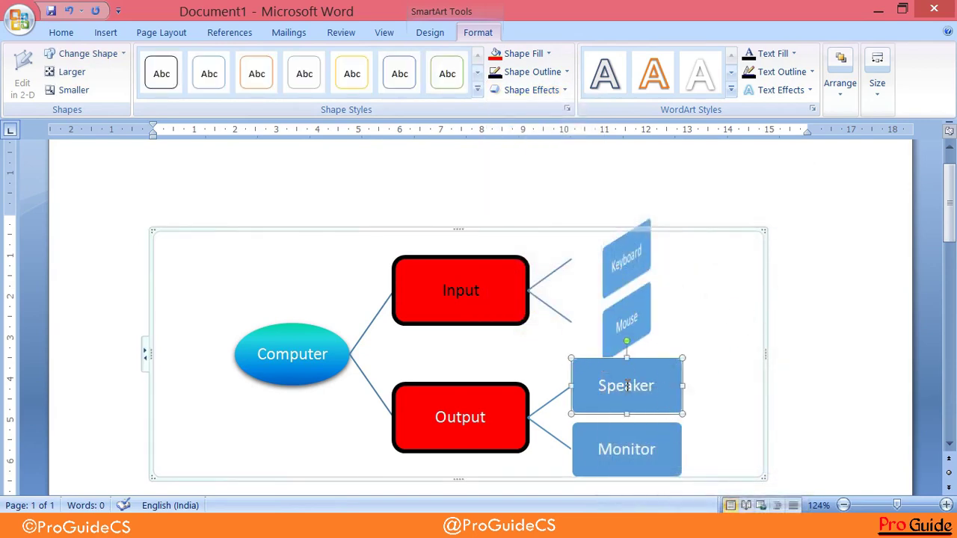
left_click(524, 91)
mouse_move(559, 343)
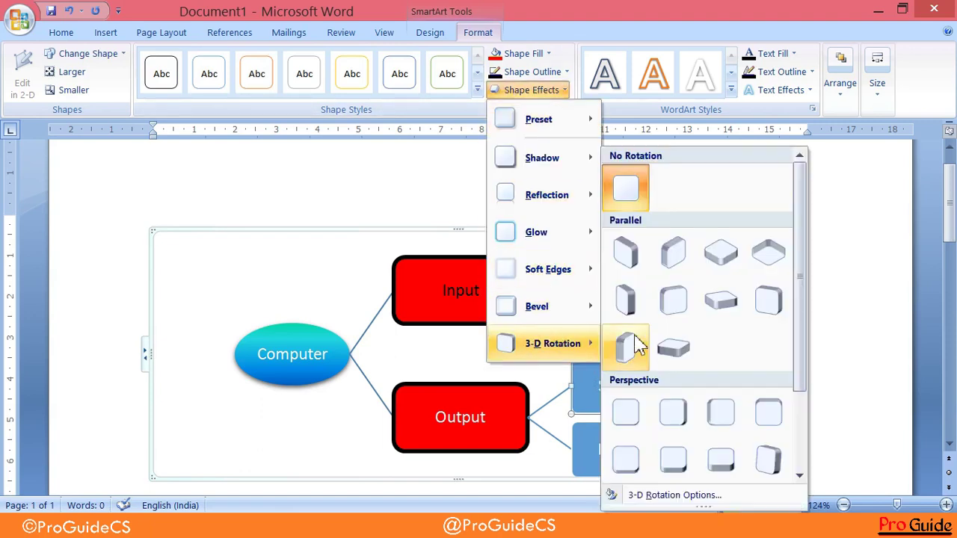
mouse_move(559, 269)
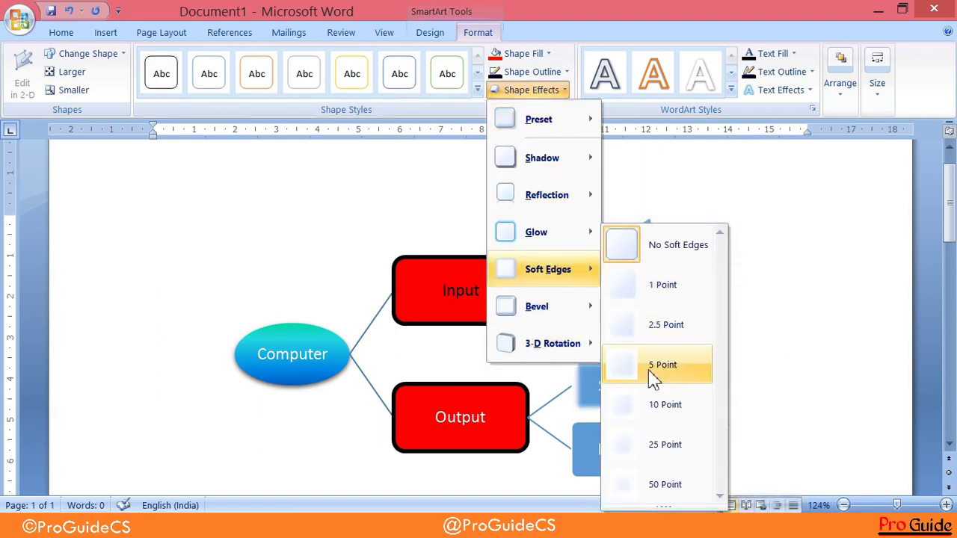
left_click(665, 405)
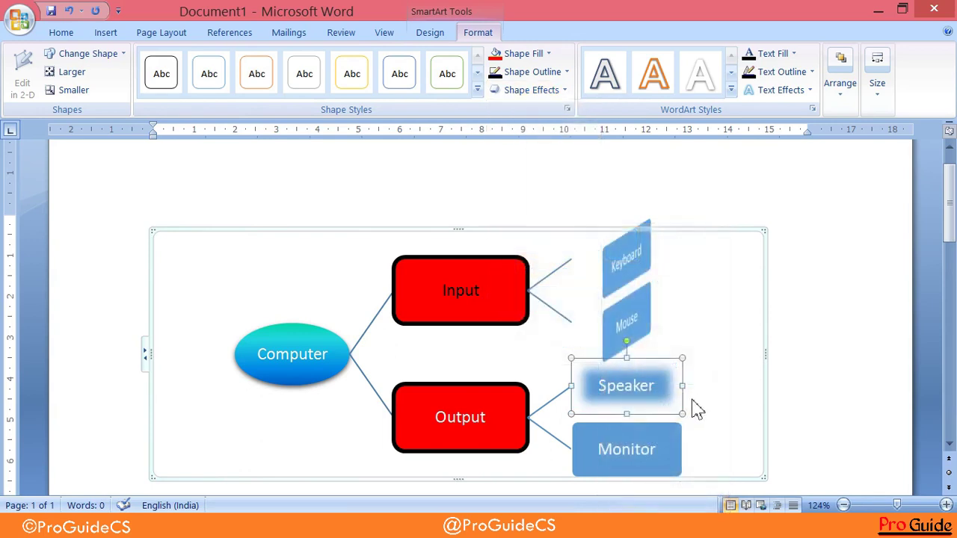
left_click(640, 441)
left_click(516, 90)
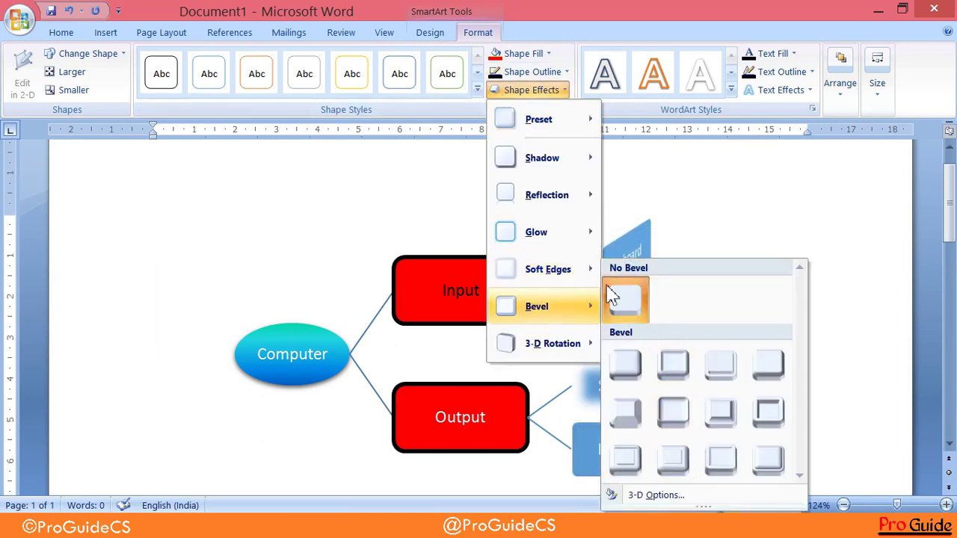
mouse_move(557, 276)
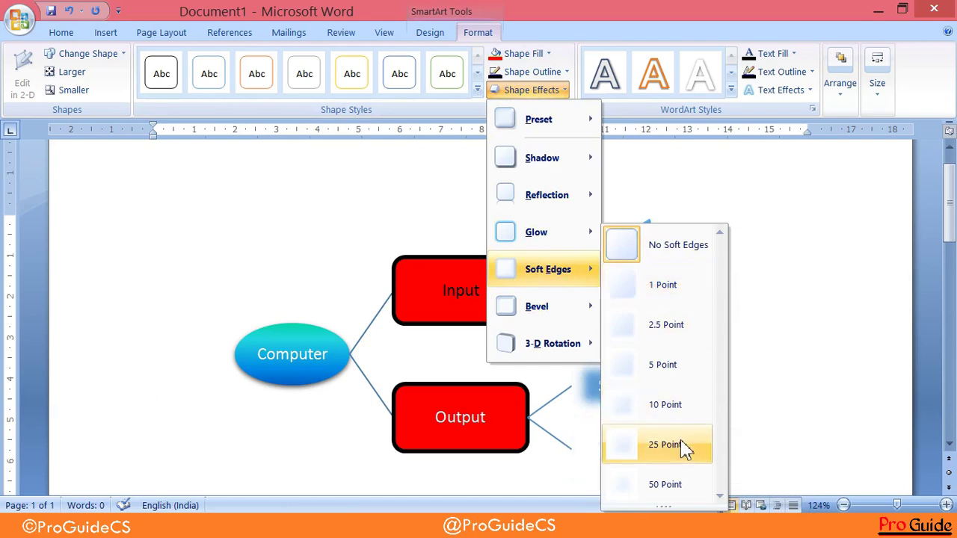
left_click(676, 409)
left_click(853, 411)
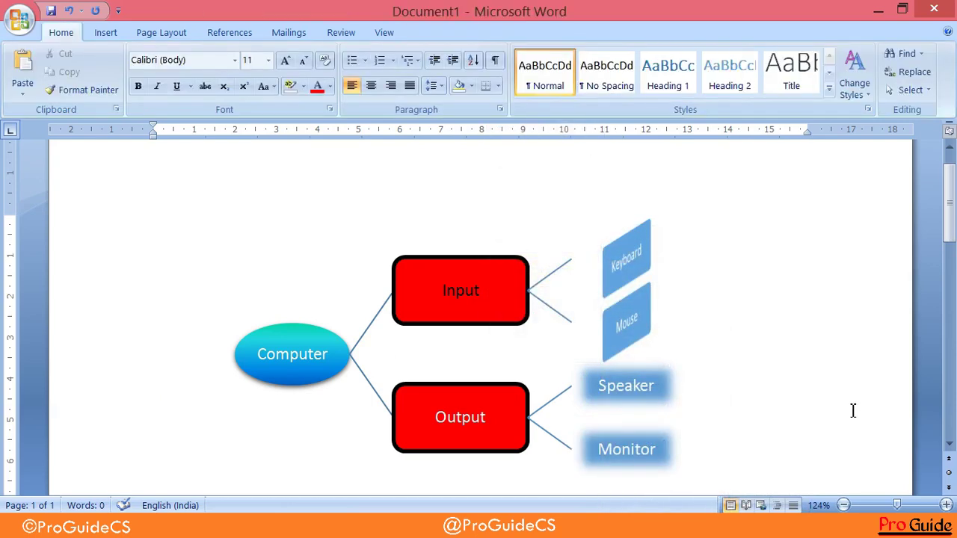
left_click(669, 386)
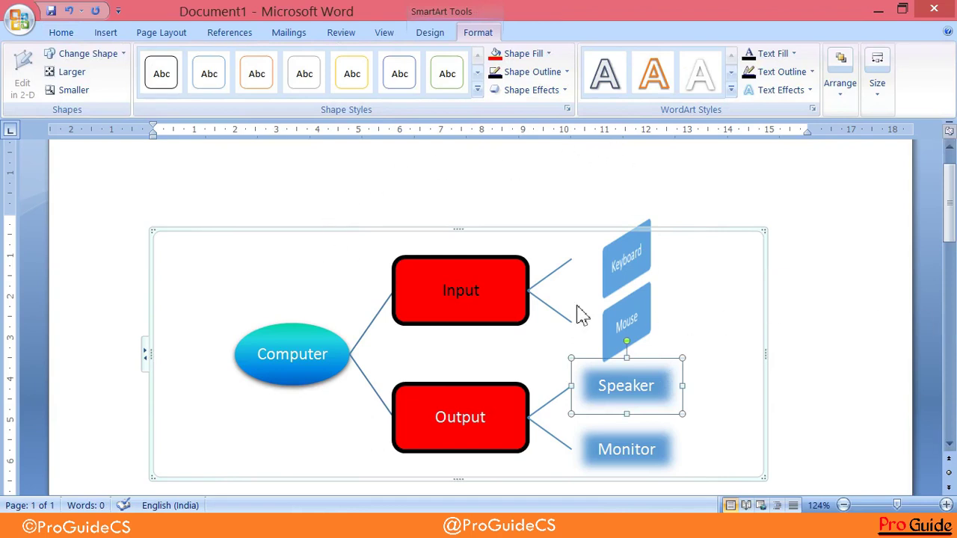
left_click(309, 272)
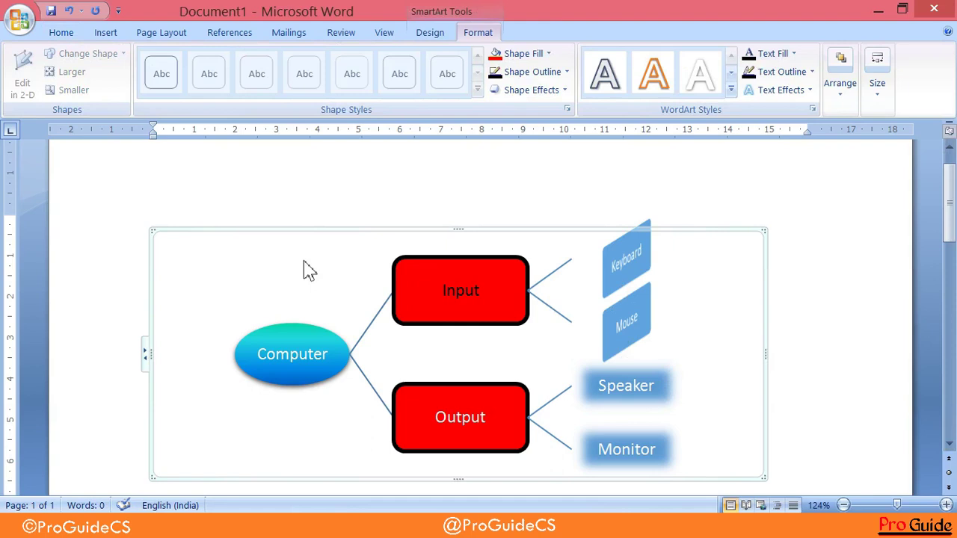
- Reset the Computer graphic to default flat blue formatting, then return to the Format tab
left_click(427, 34)
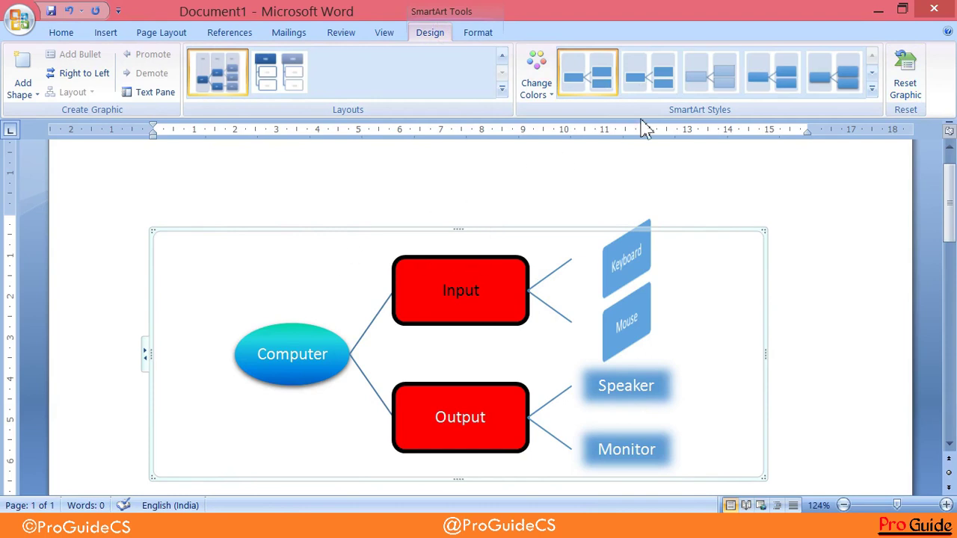
left_click(913, 95)
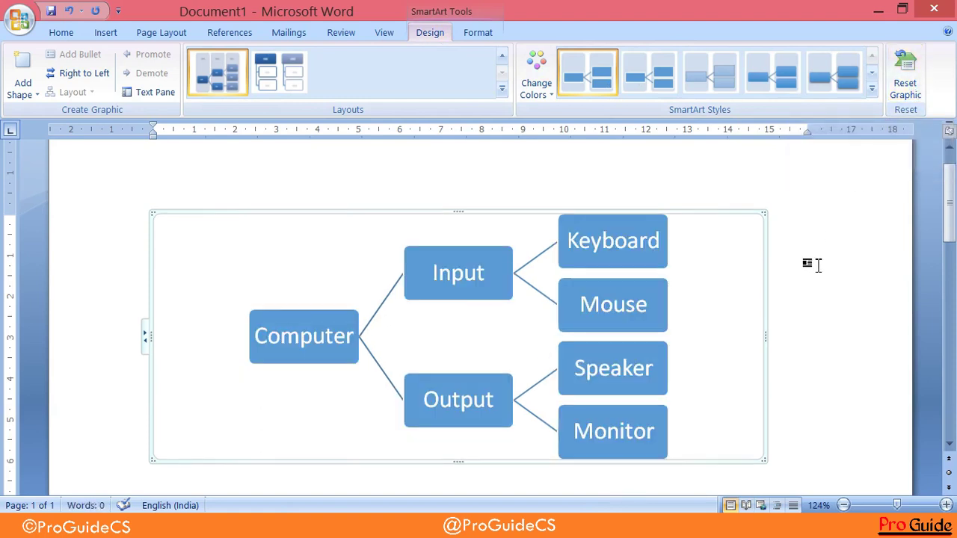
left_click(494, 33)
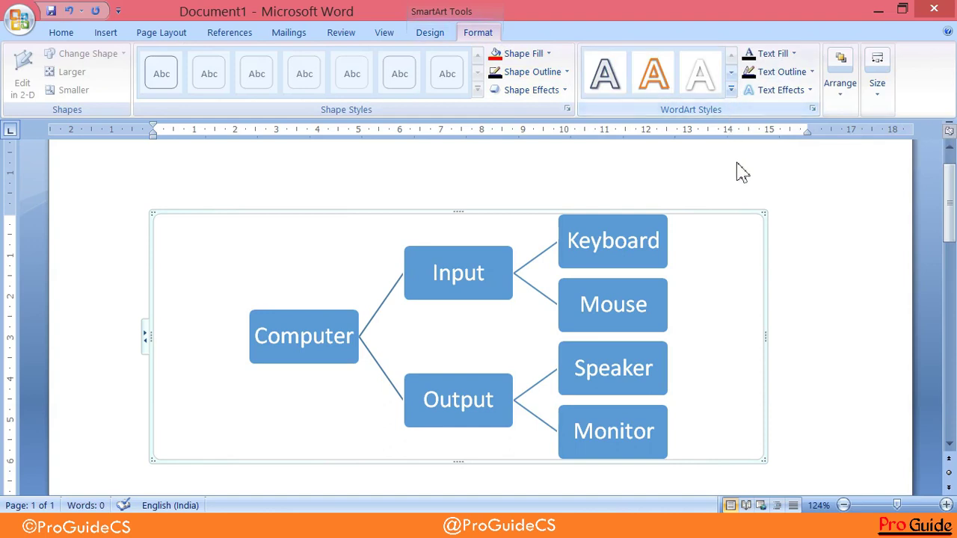
- Apply the yellow WordArt style to the COMPUTER label
left_click(334, 337)
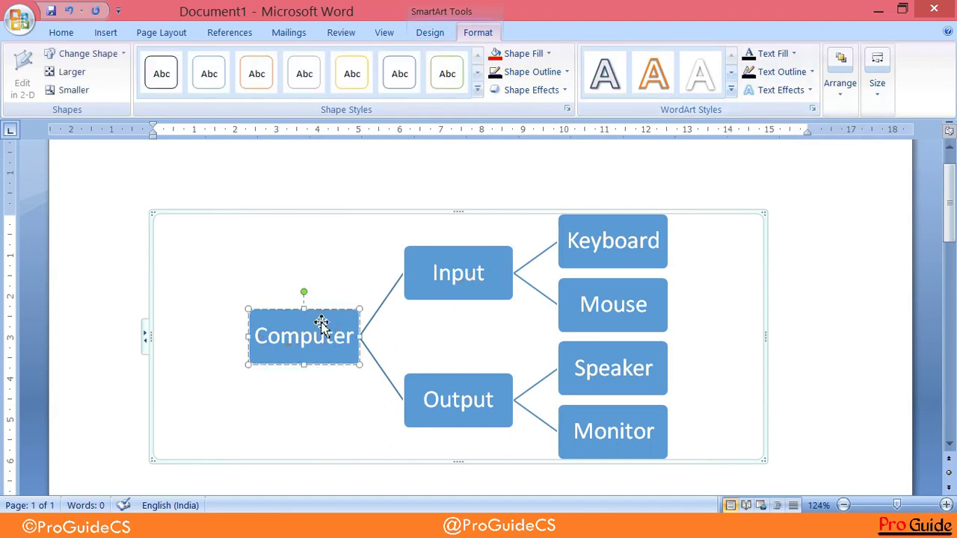
left_click(305, 311)
left_click(731, 92)
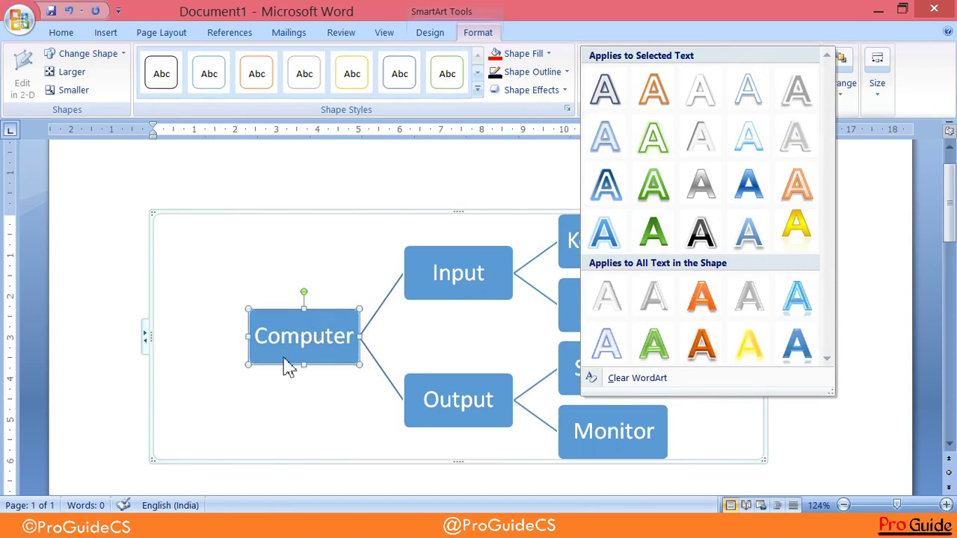
left_click(453, 165)
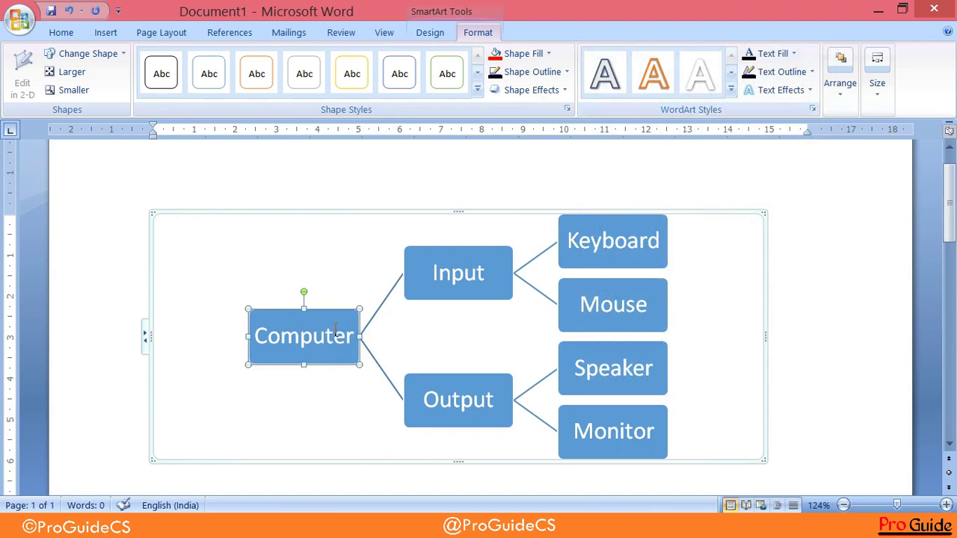
left_click(732, 95)
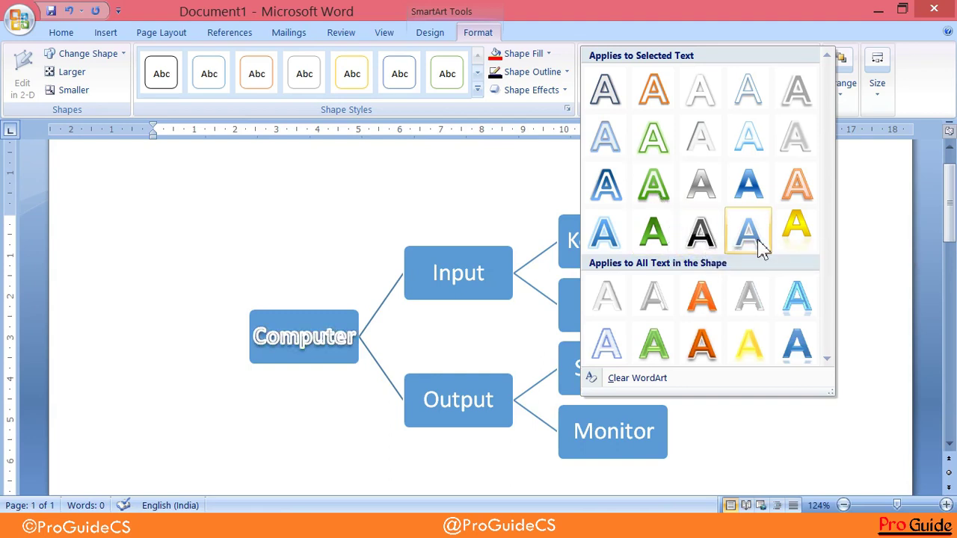
left_click(786, 232)
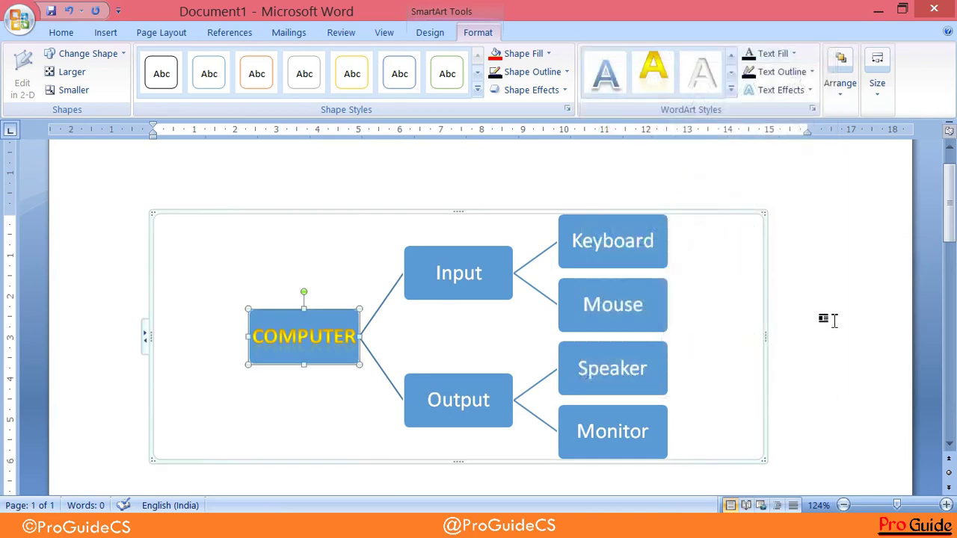
left_click(829, 321)
- Apply the same yellow glow WordArt style to the Input and Output labels
left_click(484, 274)
left_click(506, 251)
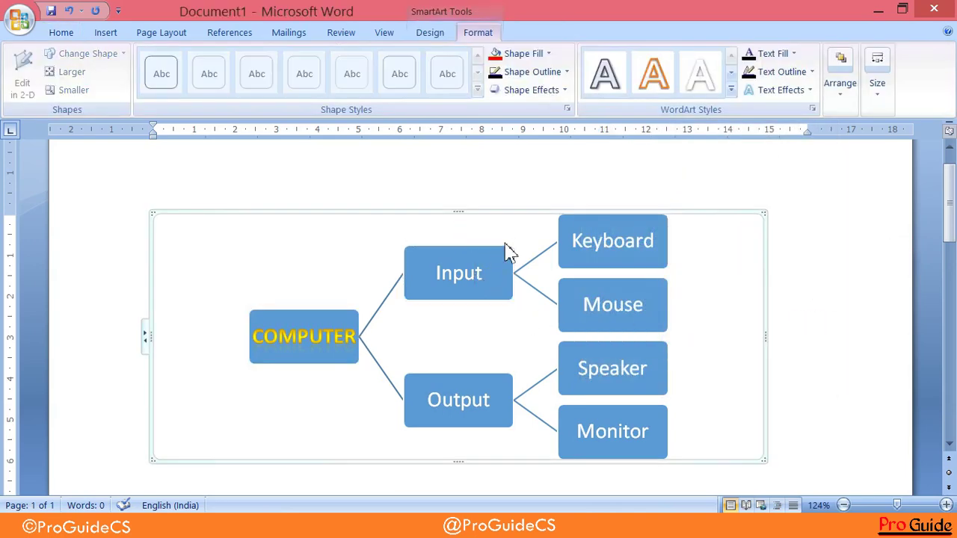
left_click(499, 258)
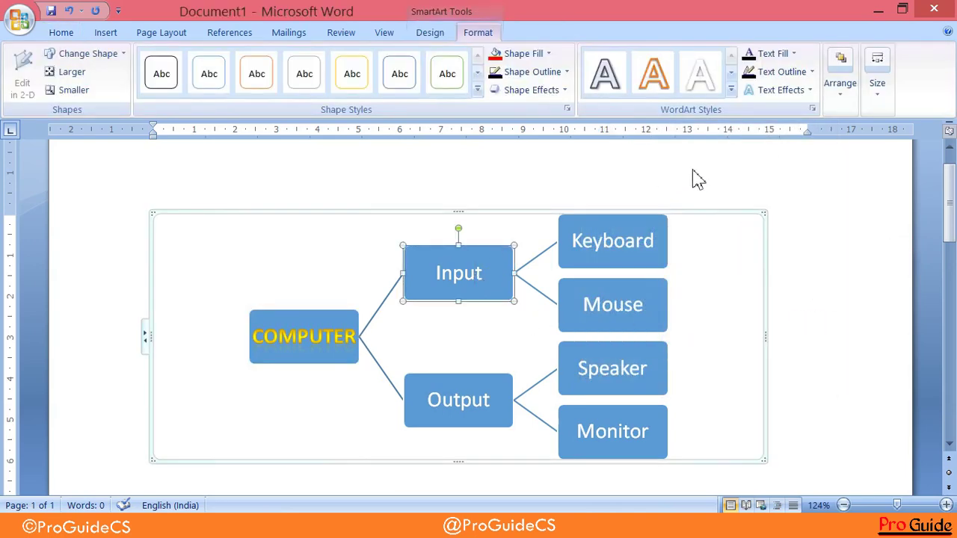
left_click(731, 89)
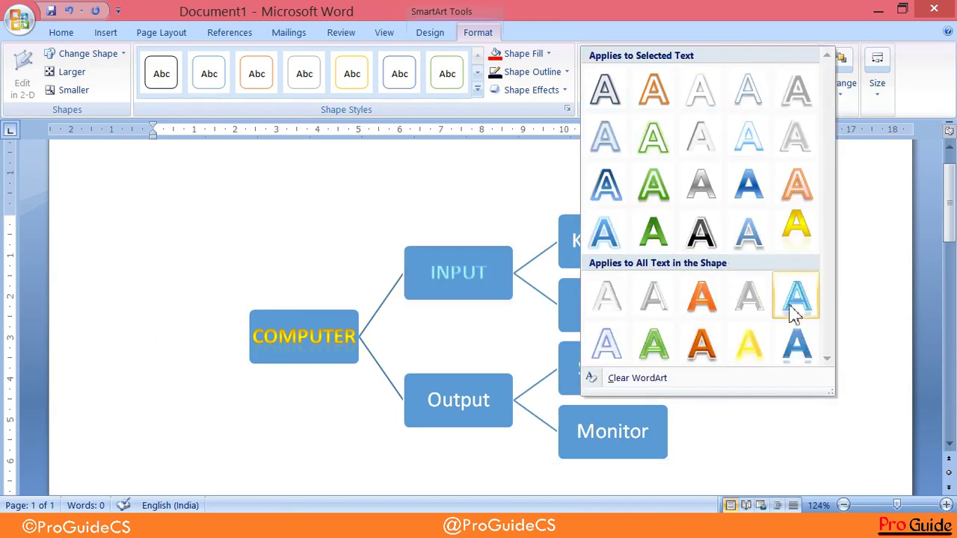
left_click(747, 358)
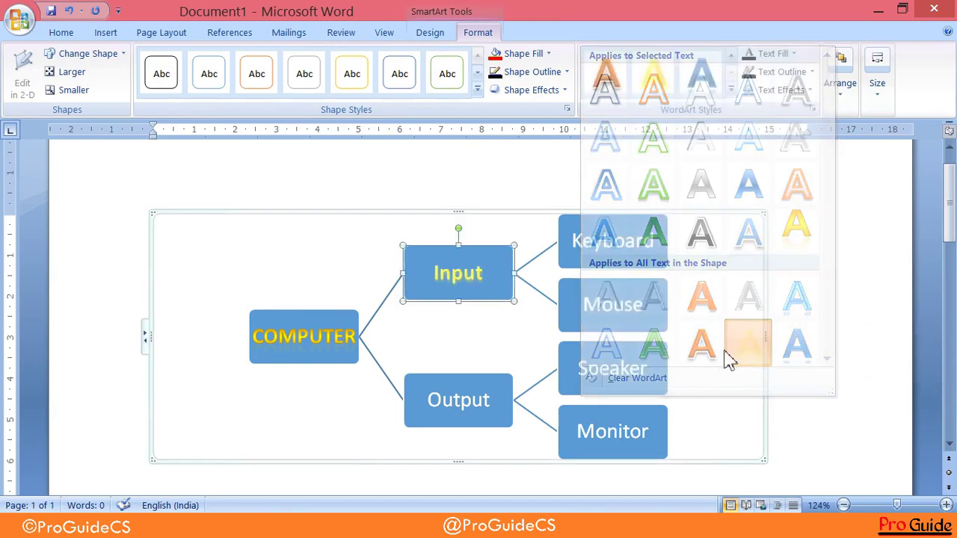
left_click(478, 401)
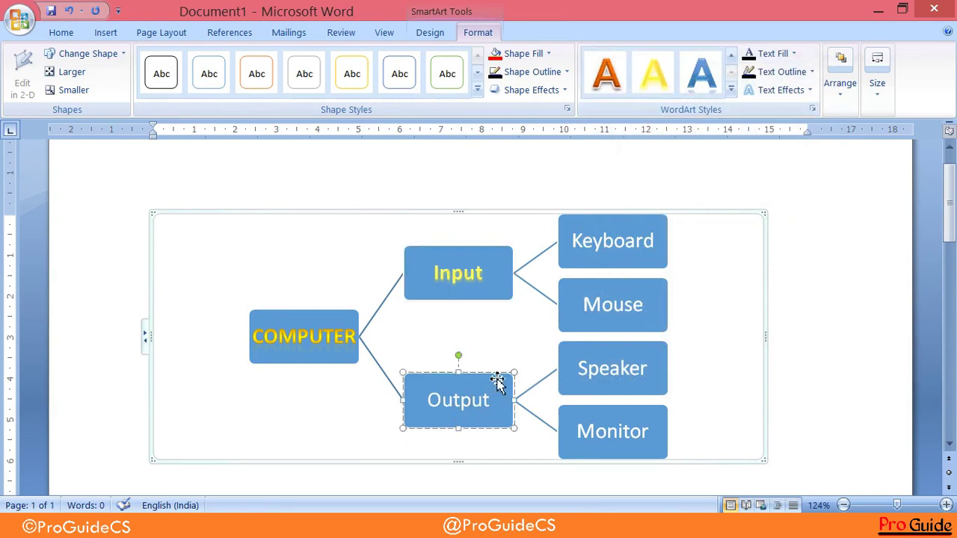
left_click(638, 75)
left_click(710, 299)
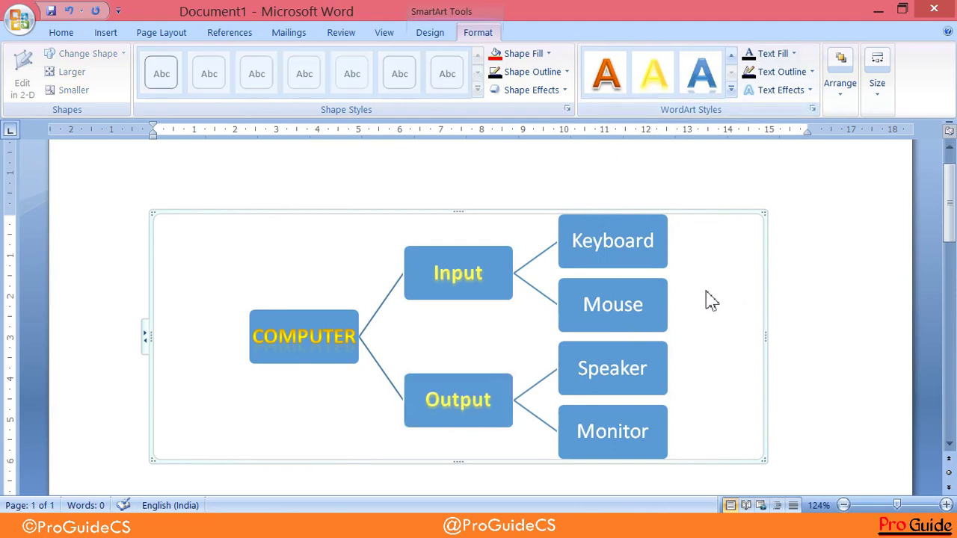
left_click(626, 222)
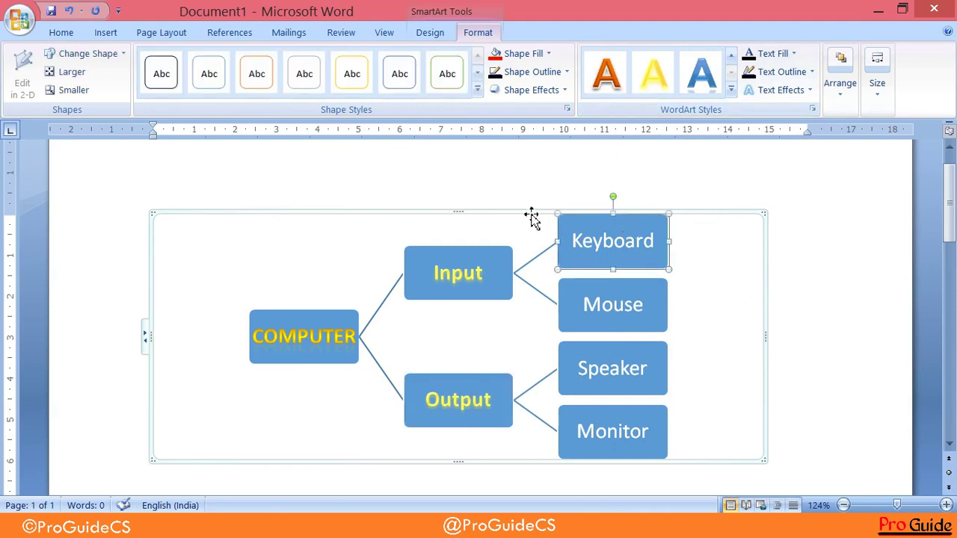
- Set the Keyboard and Mouse label text fill to red
left_click(731, 89)
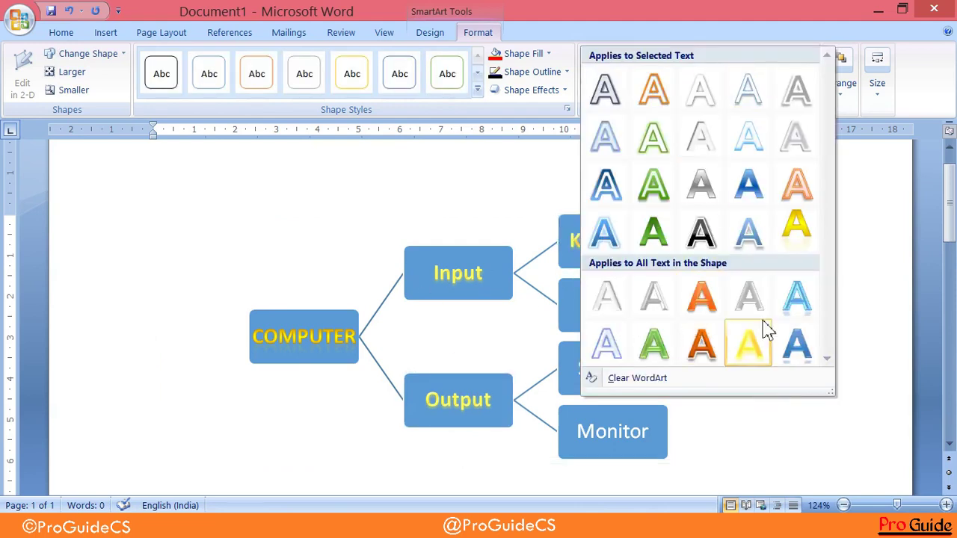
left_click(899, 283)
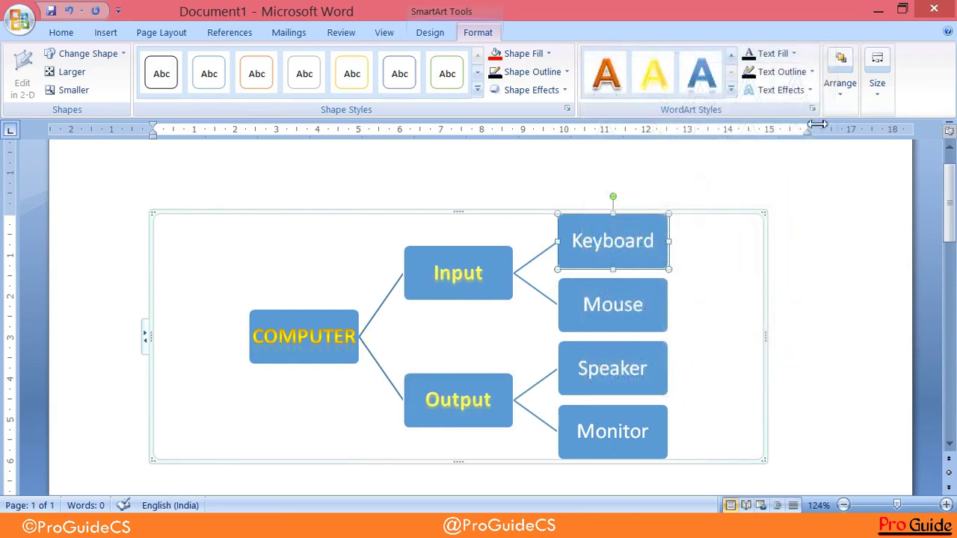
left_click(794, 55)
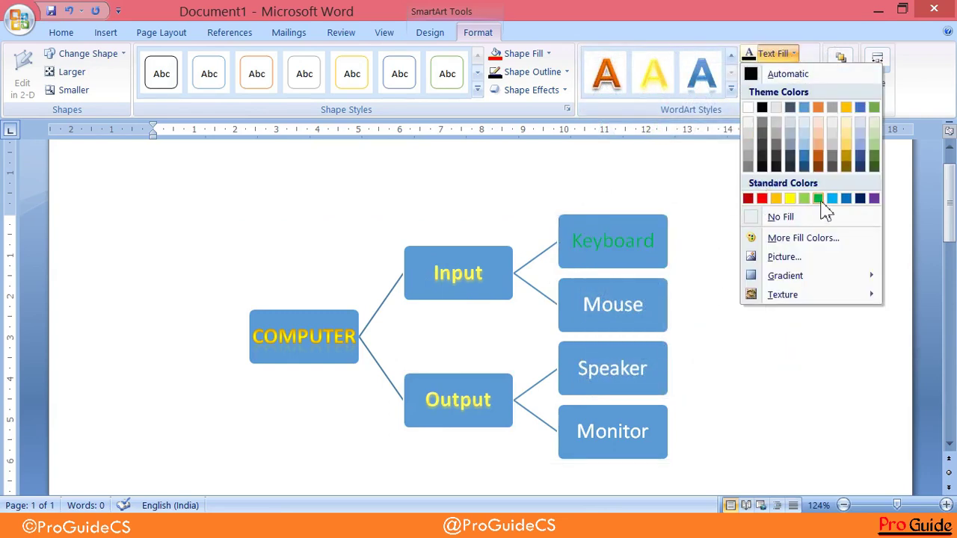
left_click(762, 199)
left_click(602, 323)
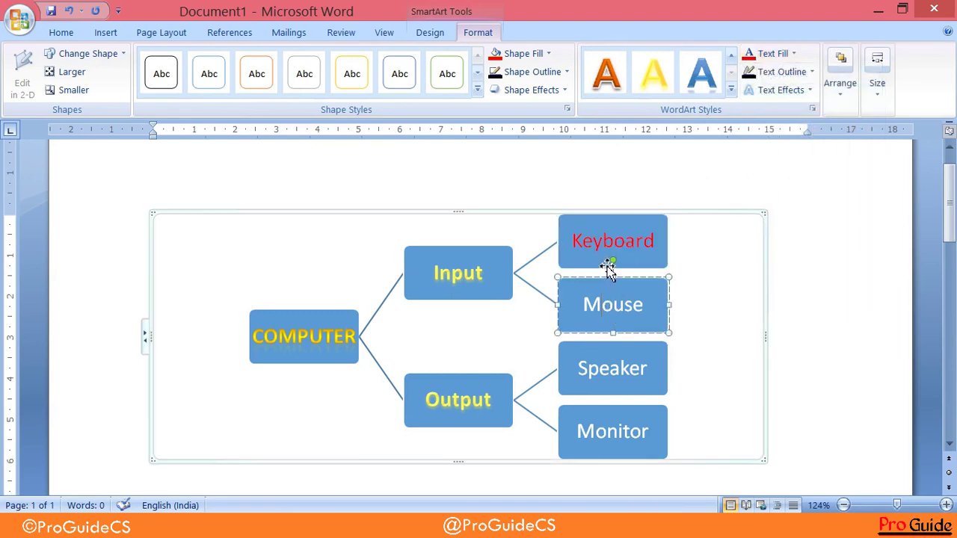
left_click(609, 273)
left_click(604, 280)
left_click(784, 59)
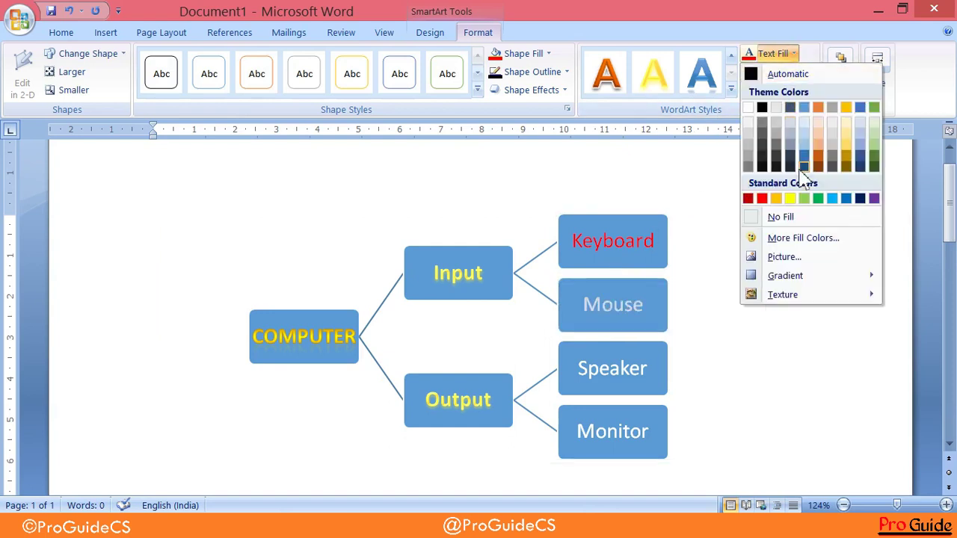
left_click(761, 199)
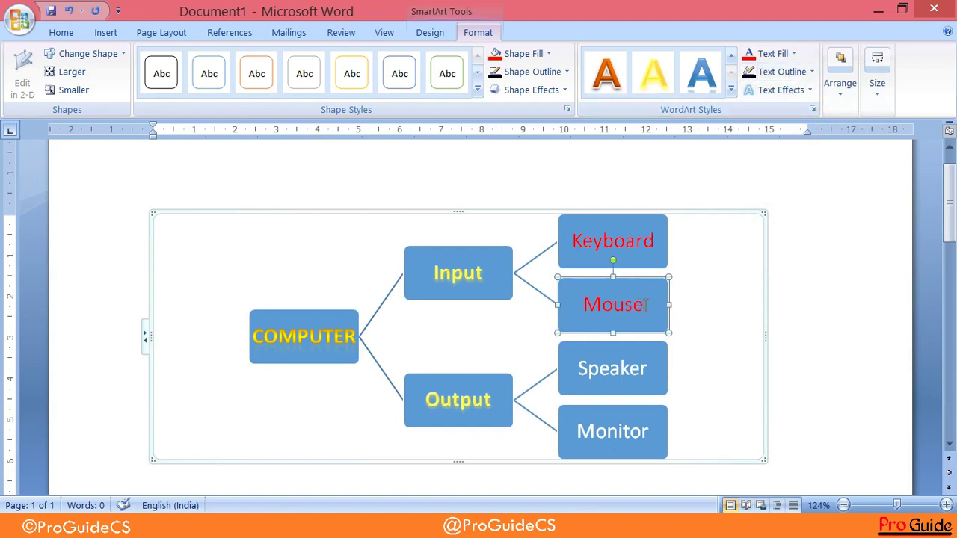
left_click_drag(644, 305, 580, 305)
- Grow the Mouse text to 28 pt and widen its box so the word fits
left_click(74, 32)
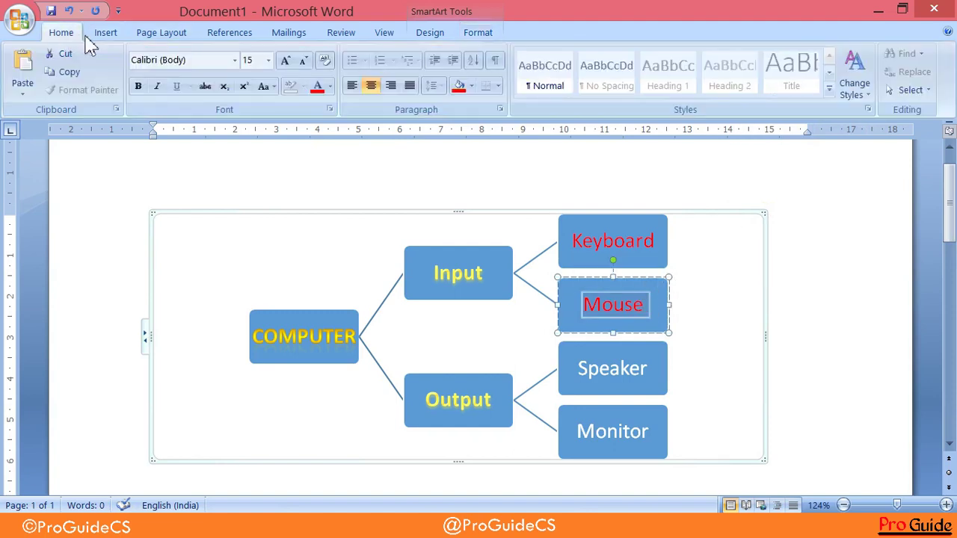
left_click(285, 60)
left_click(284, 60)
left_click(285, 60)
left_click(284, 60)
left_click(285, 60)
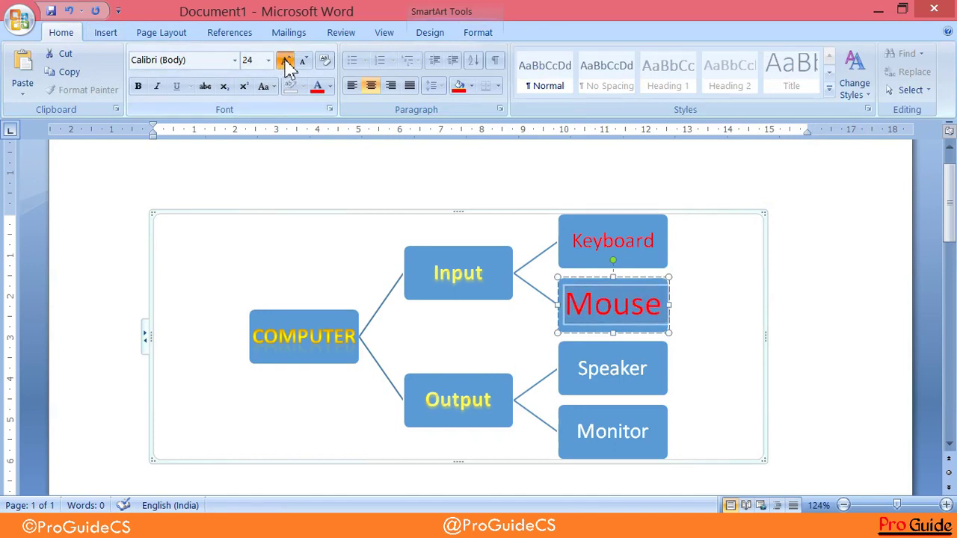
left_click(285, 60)
left_click_drag(583, 307, 687, 305)
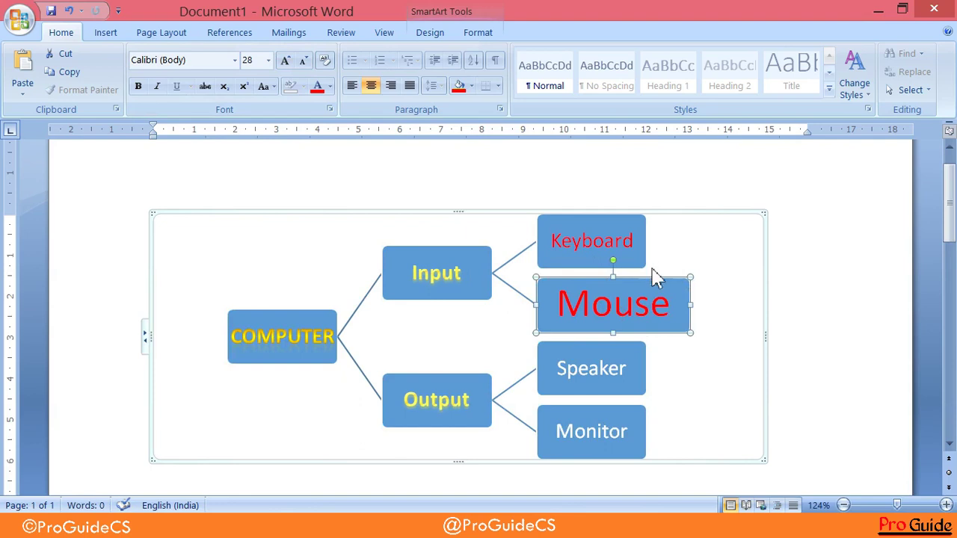
left_click(483, 33)
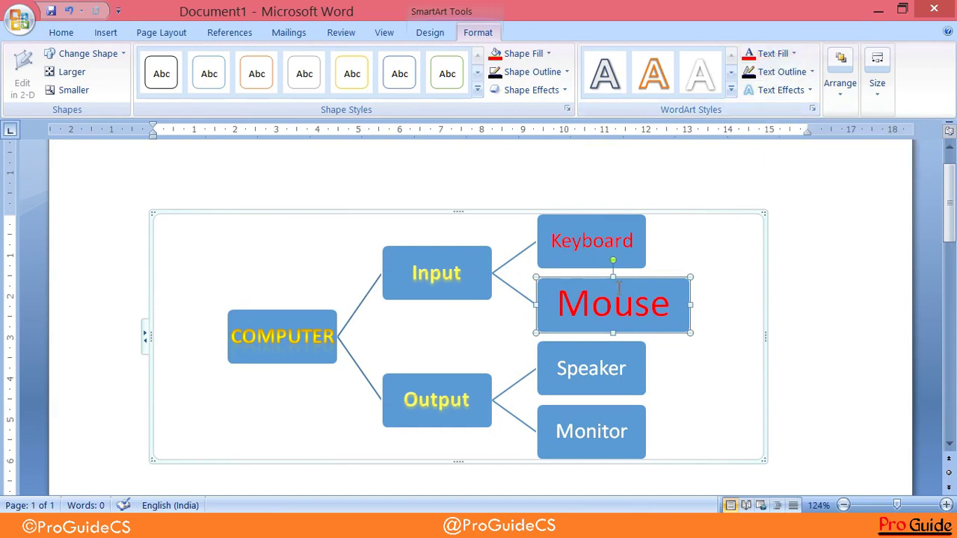
- Outline the red Mouse text in black
left_click(767, 75)
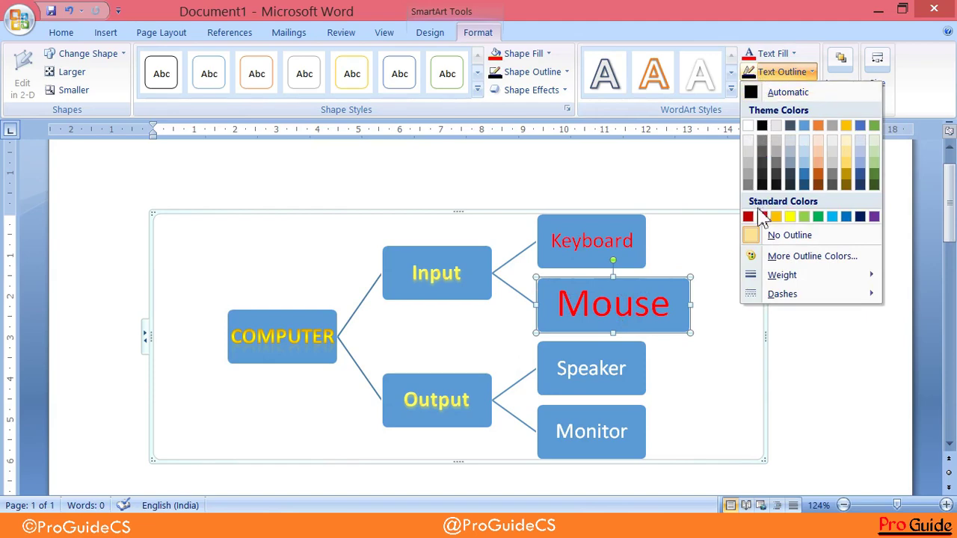
left_click(764, 127)
left_click(816, 336)
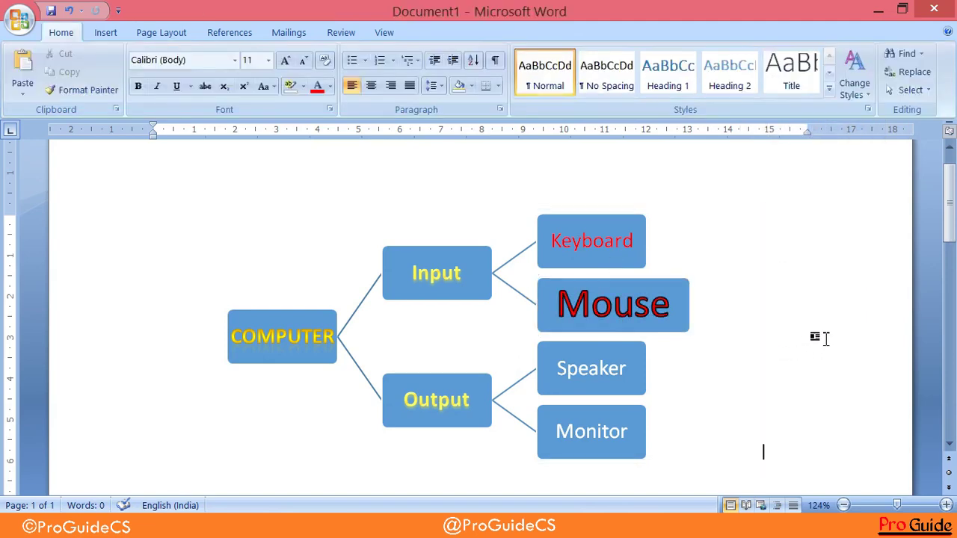
left_click(687, 326)
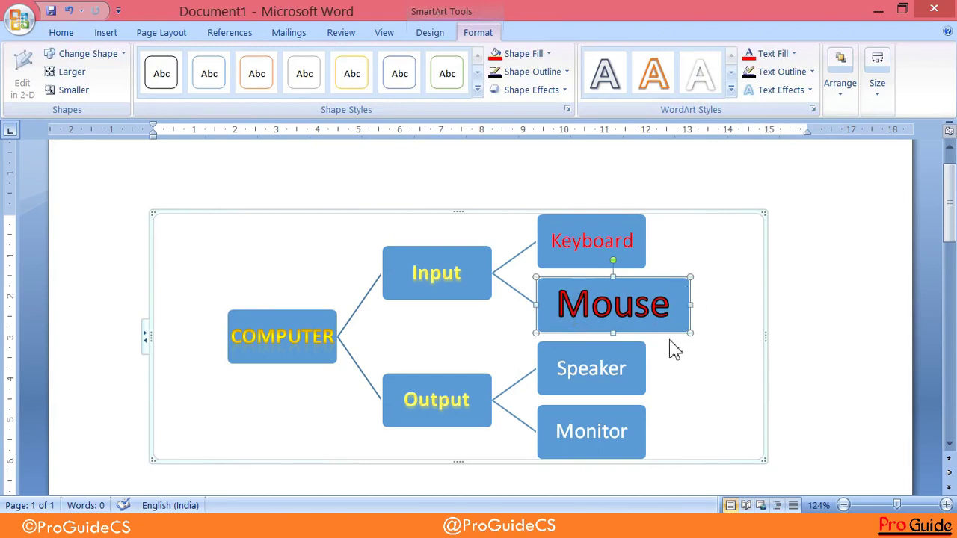
left_click(770, 72)
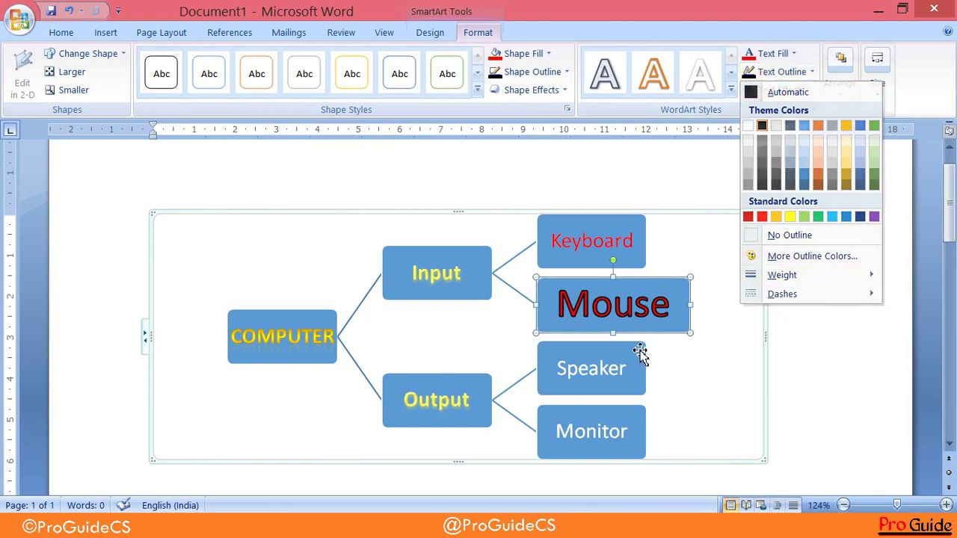
left_click(641, 353)
left_click(644, 346)
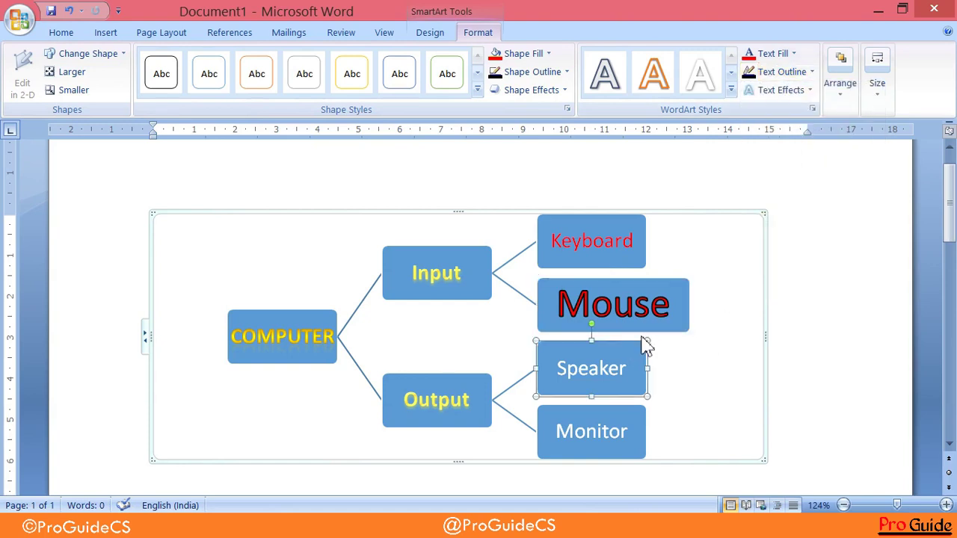
- Set the Speaker label text fill to red, leaving Monitor unchanged
left_click(770, 54)
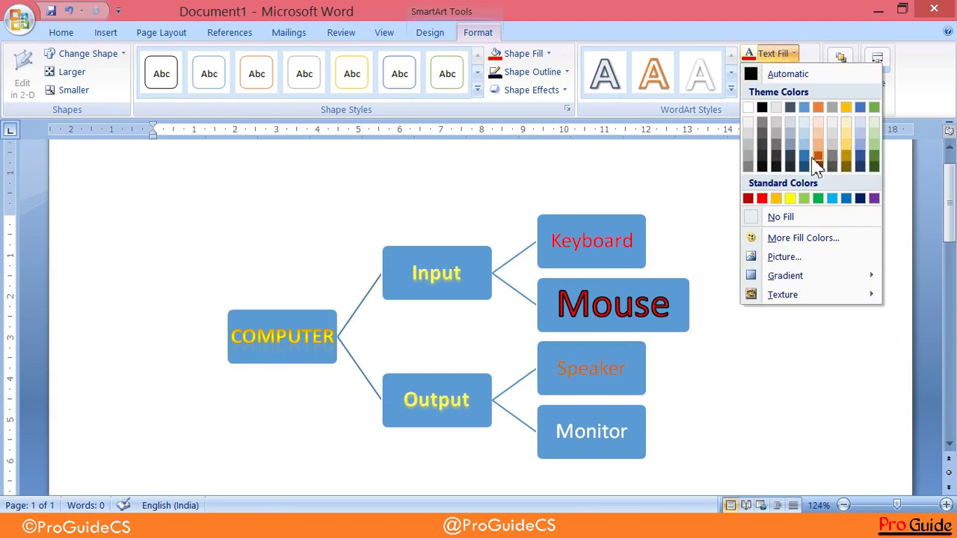
left_click(762, 199)
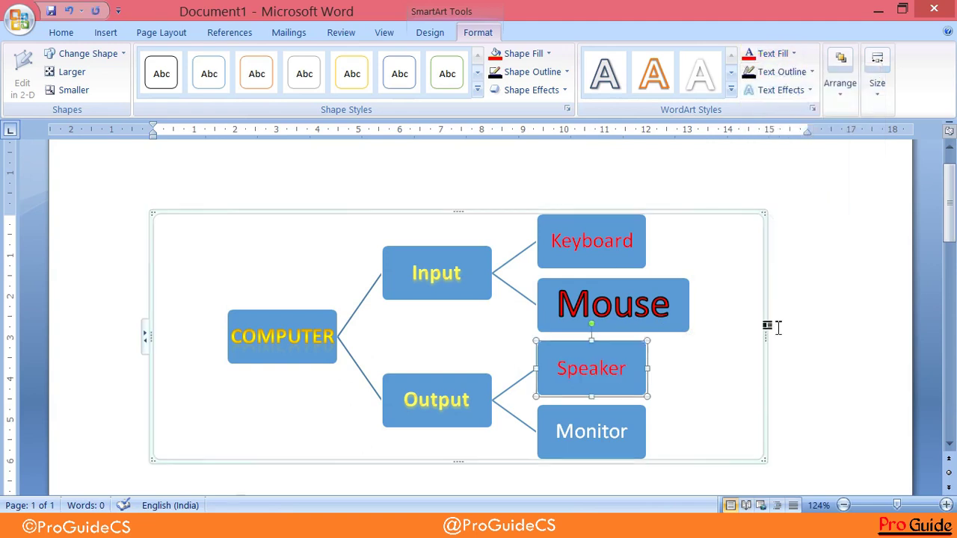
left_click(826, 289)
left_click(636, 428)
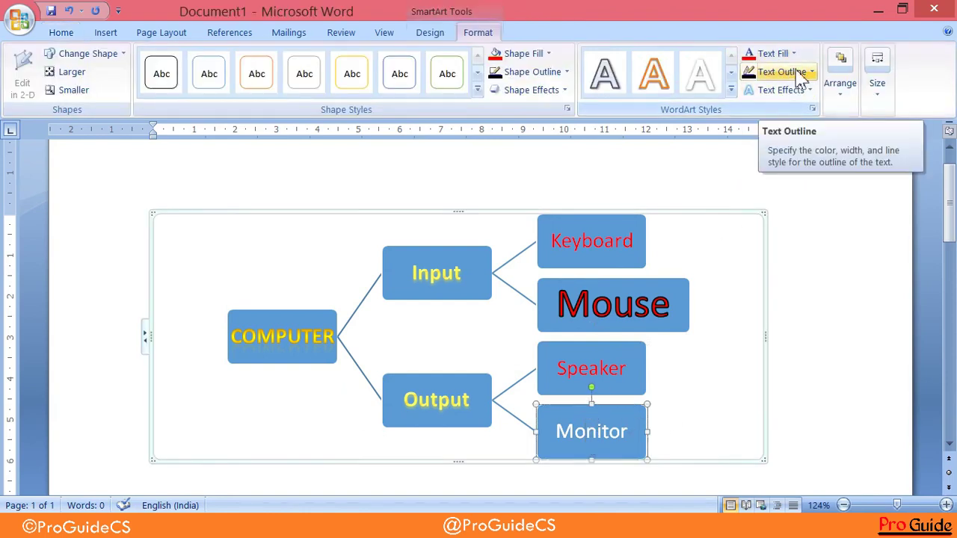
left_click(794, 72)
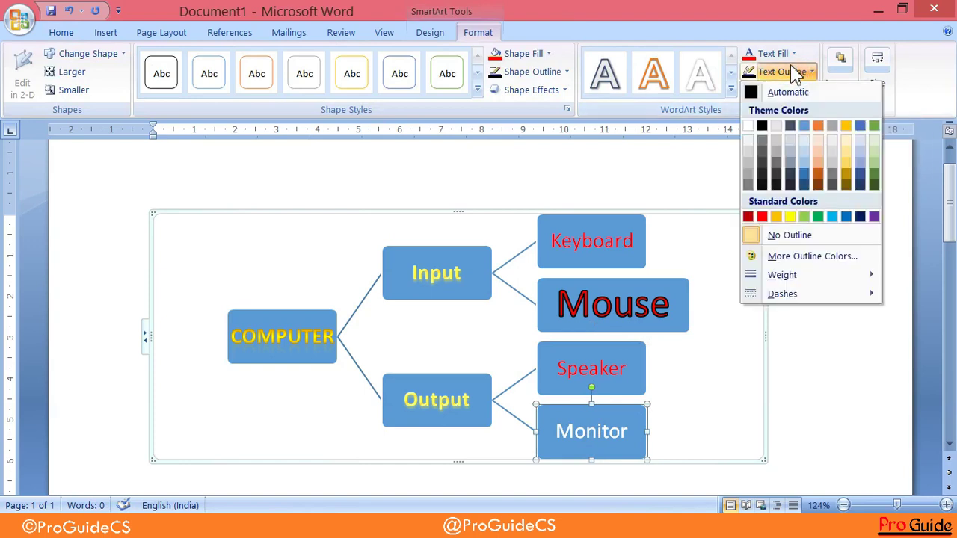
left_click(731, 132)
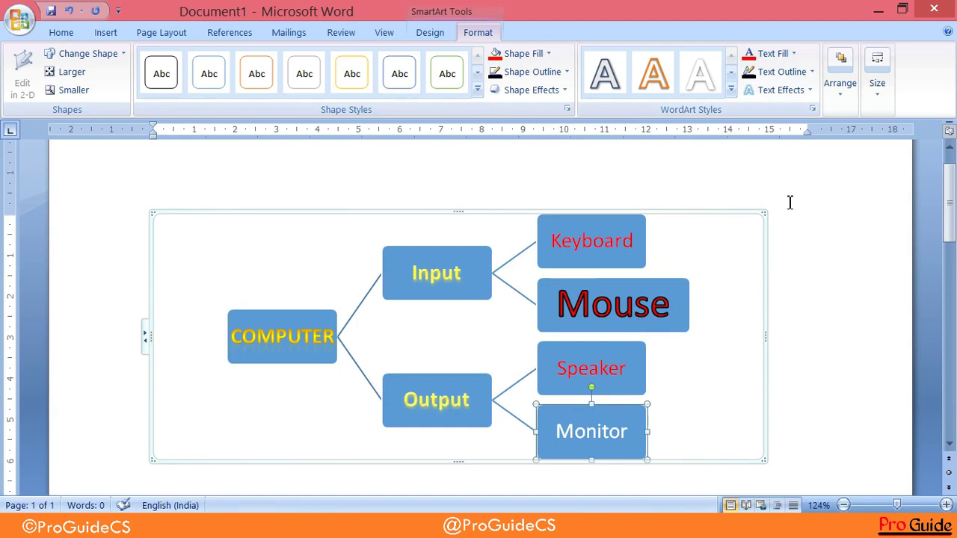
- Try a Parallel 3-D rotation on the Mouse text, then set it back to No Rotation
left_click(803, 94)
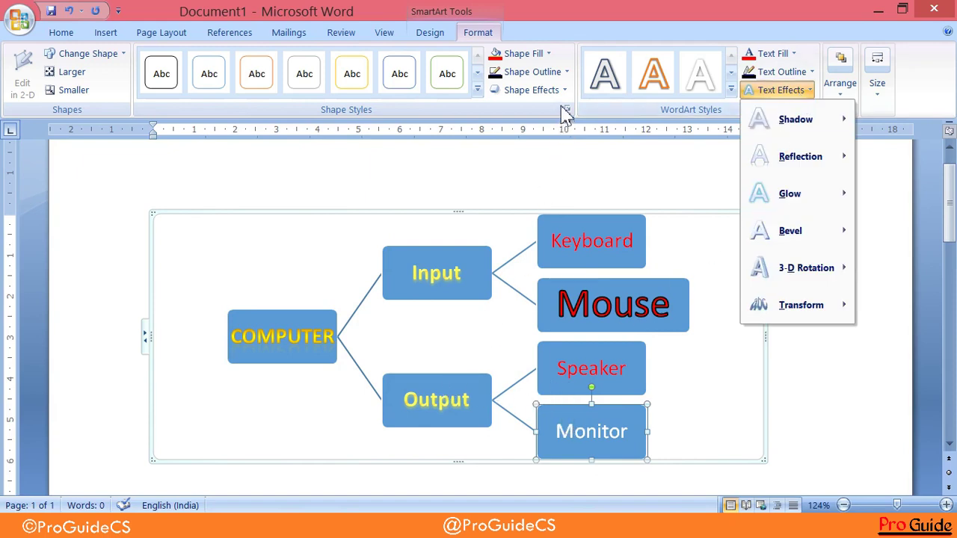
left_click(384, 271)
left_click(530, 90)
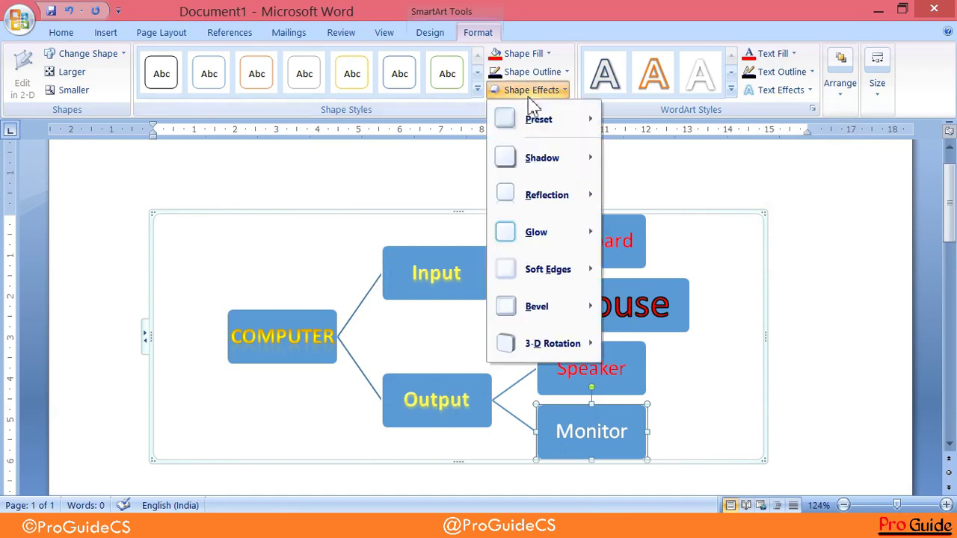
mouse_move(572, 351)
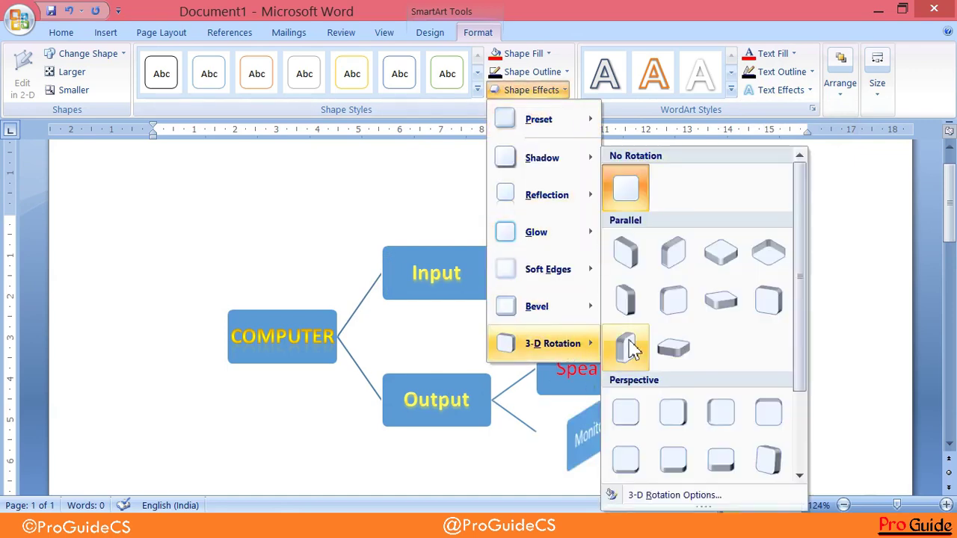
left_click(859, 192)
left_click(623, 307)
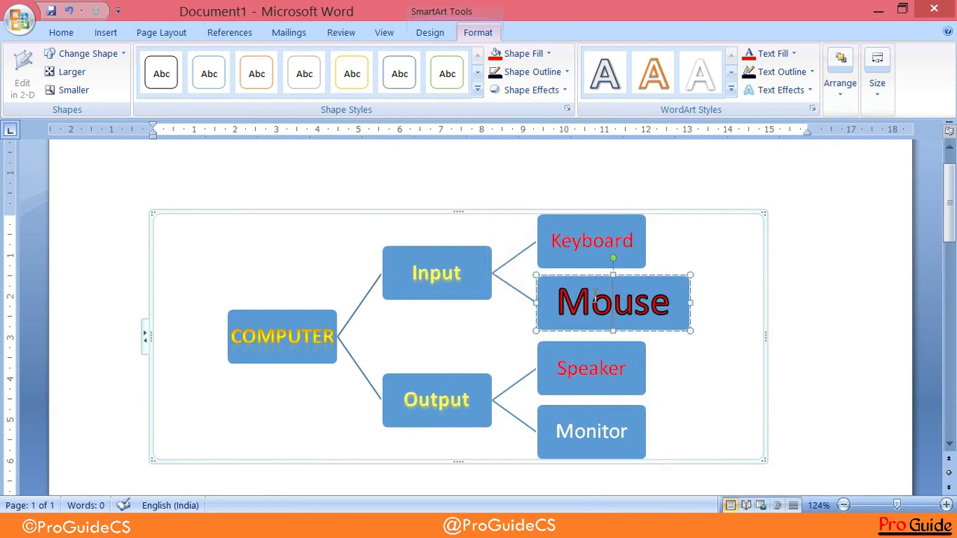
left_click(748, 91)
mouse_move(779, 280)
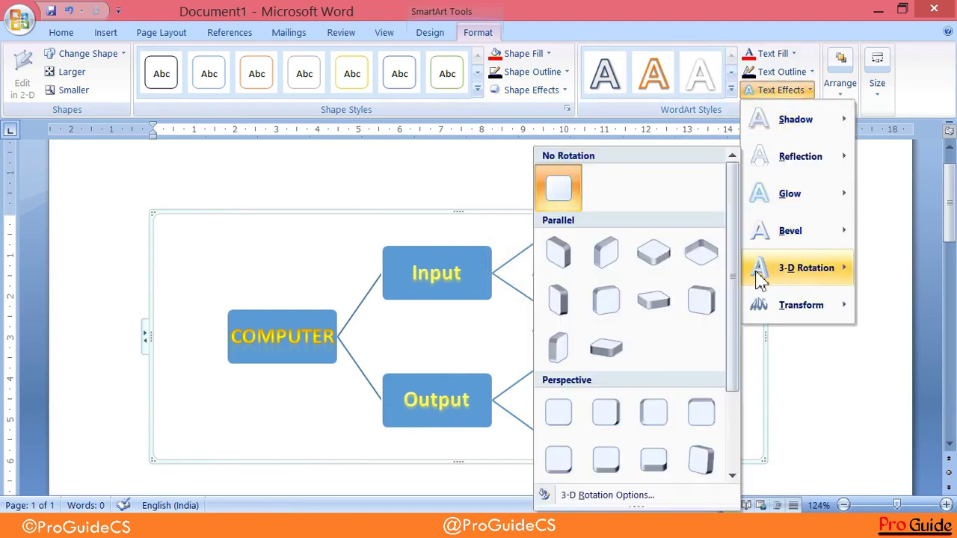
left_click(557, 252)
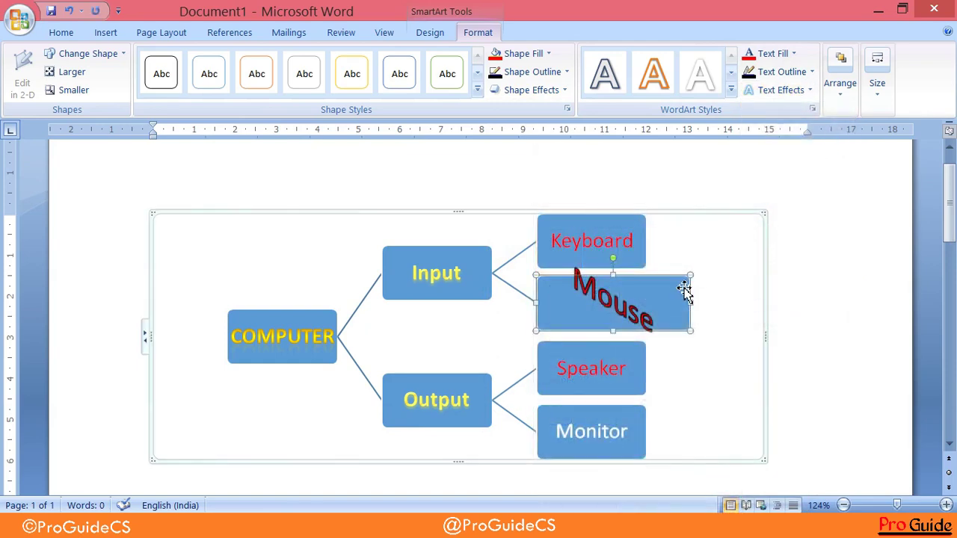
left_click(769, 93)
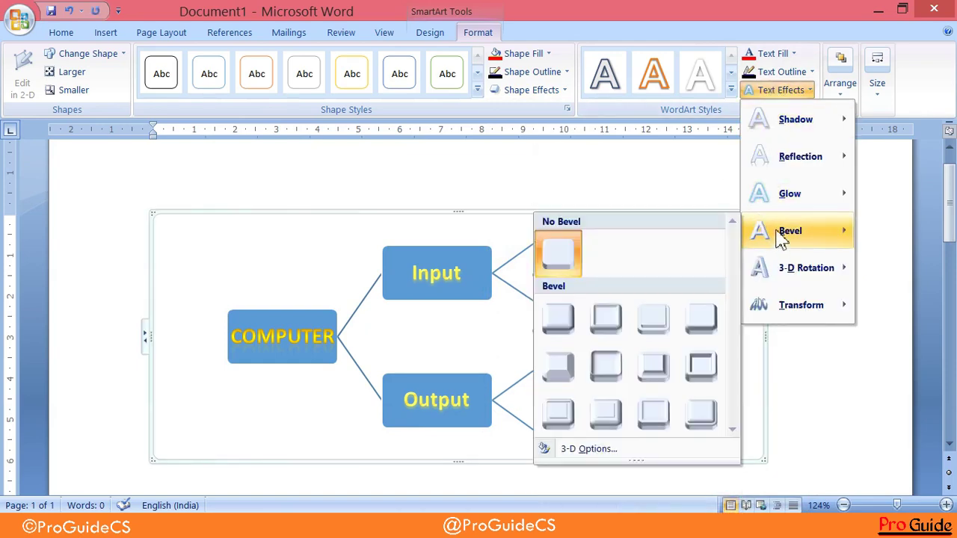
mouse_move(775, 279)
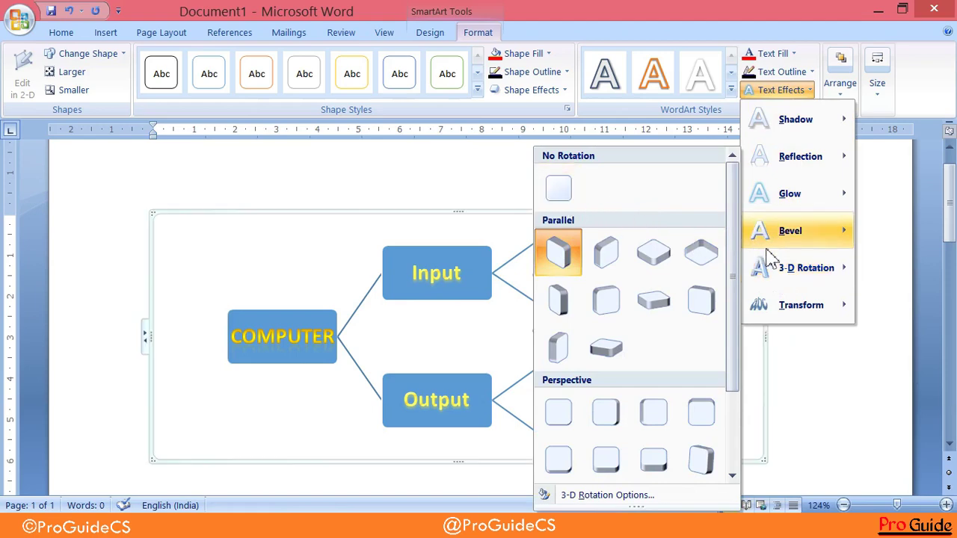
left_click(569, 196)
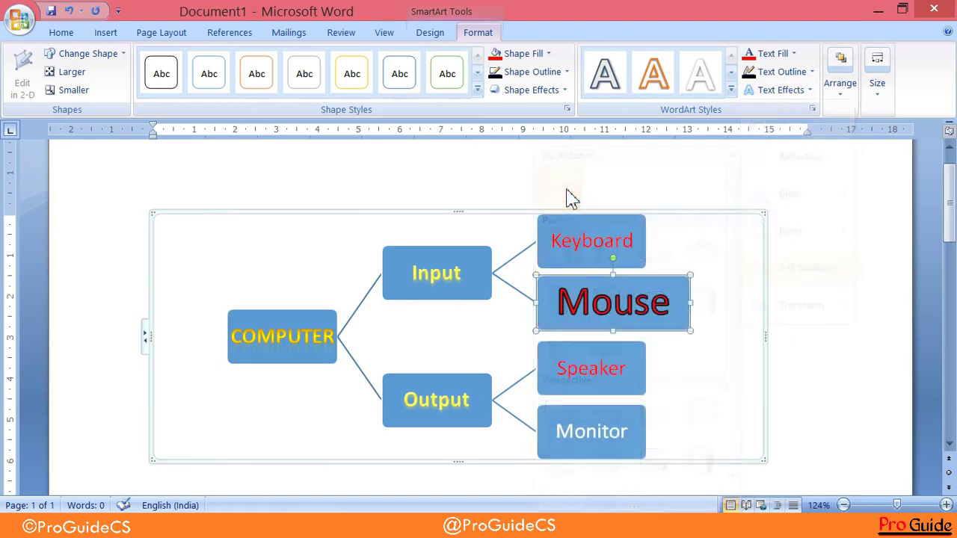
- Add a dark outer shadow to the Mouse text
left_click(771, 96)
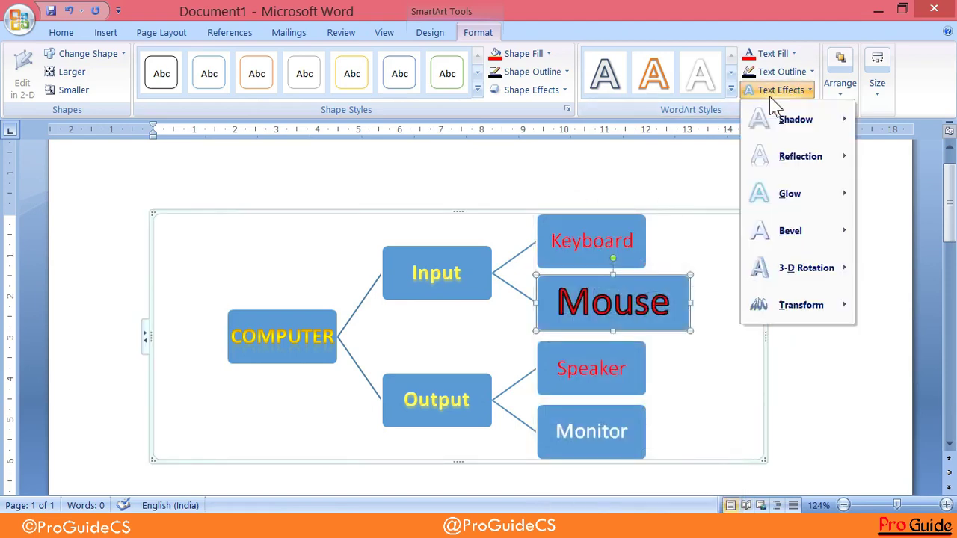
mouse_move(794, 223)
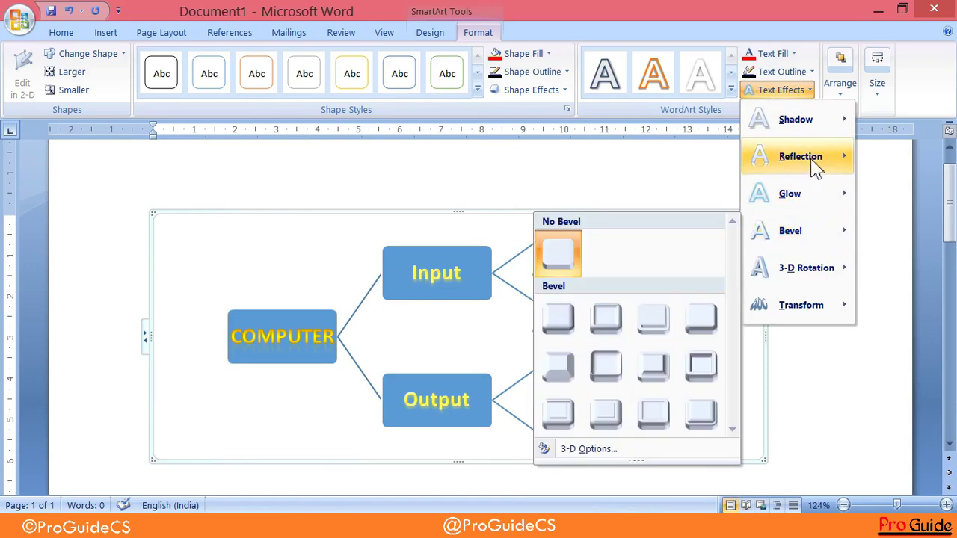
mouse_move(817, 168)
mouse_move(815, 138)
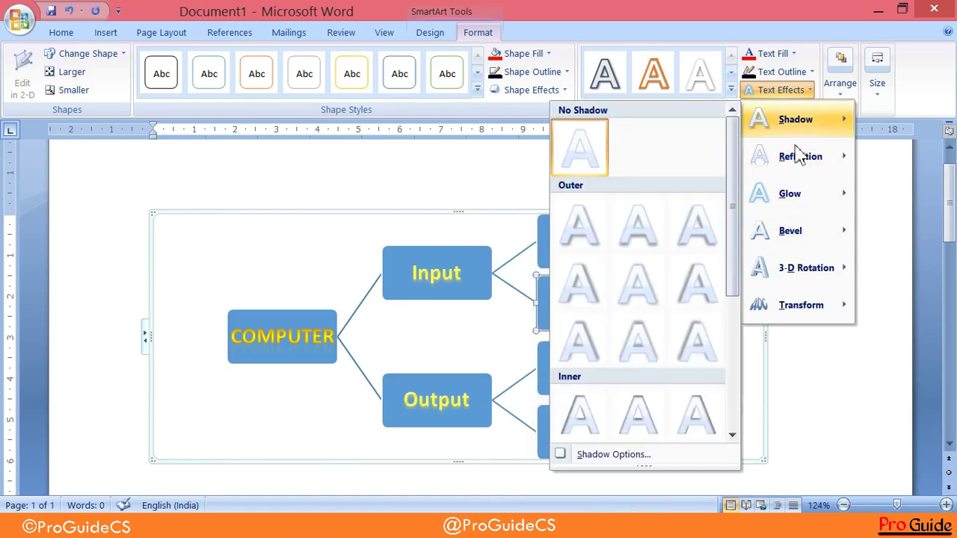
left_click(650, 287)
left_click(817, 298)
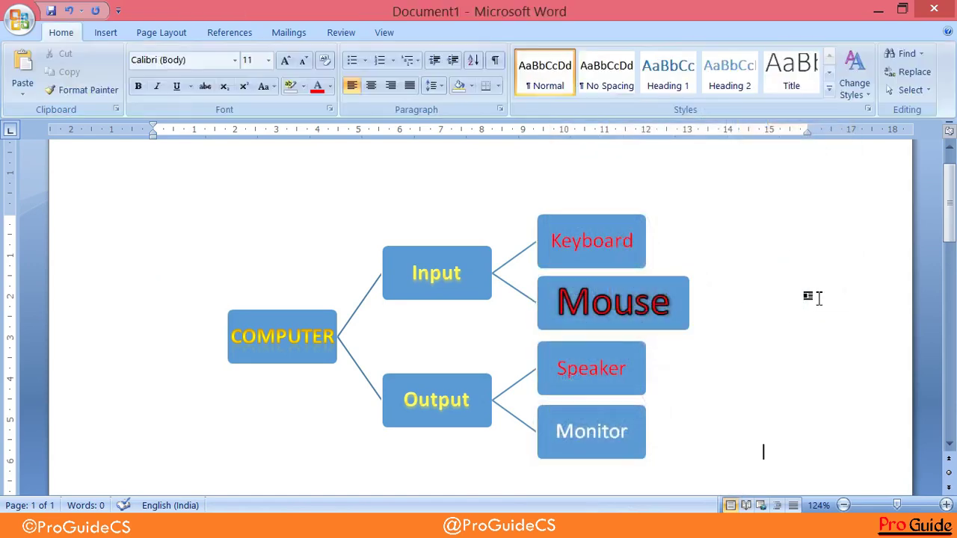
left_click(655, 286)
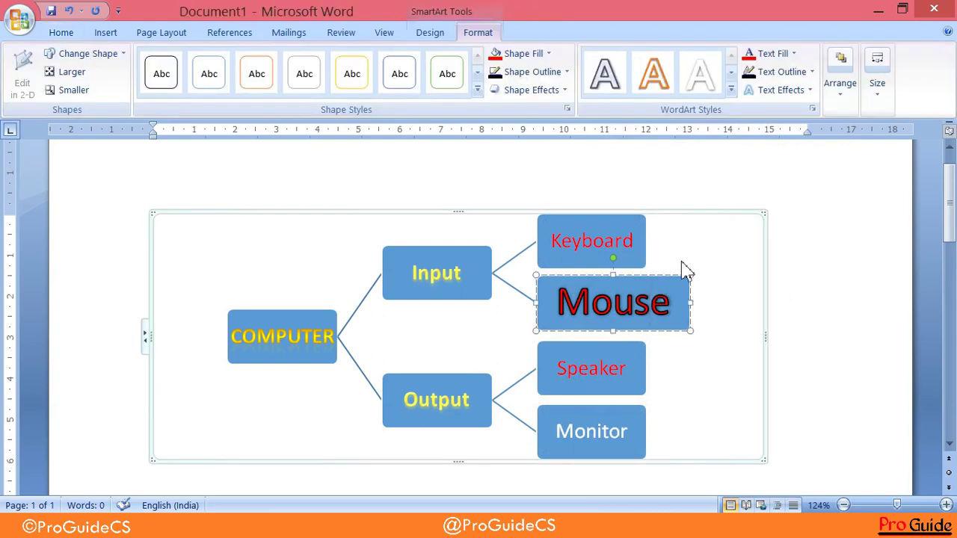
left_click(758, 91)
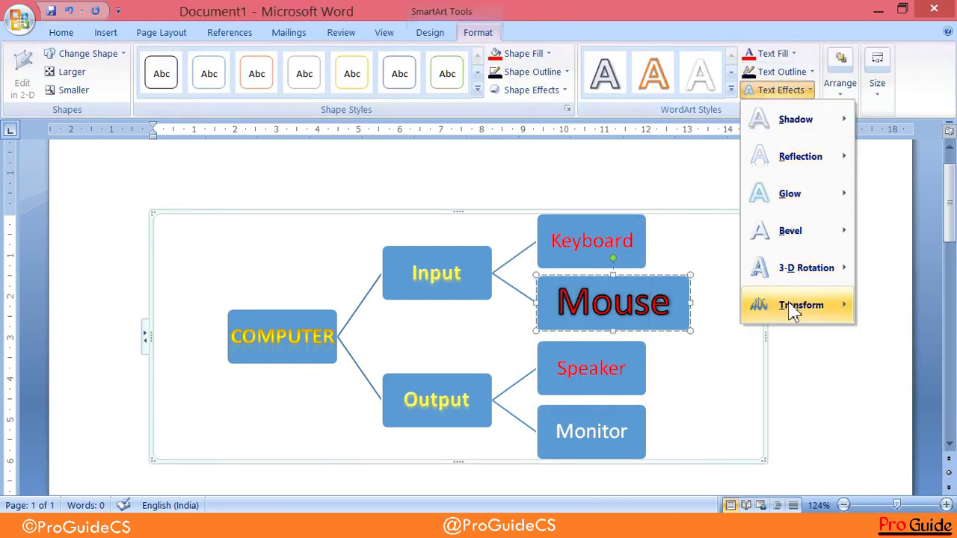
- Apply a Warp transform to the Mouse text and an arch warp to the Speaker text
mouse_move(792, 309)
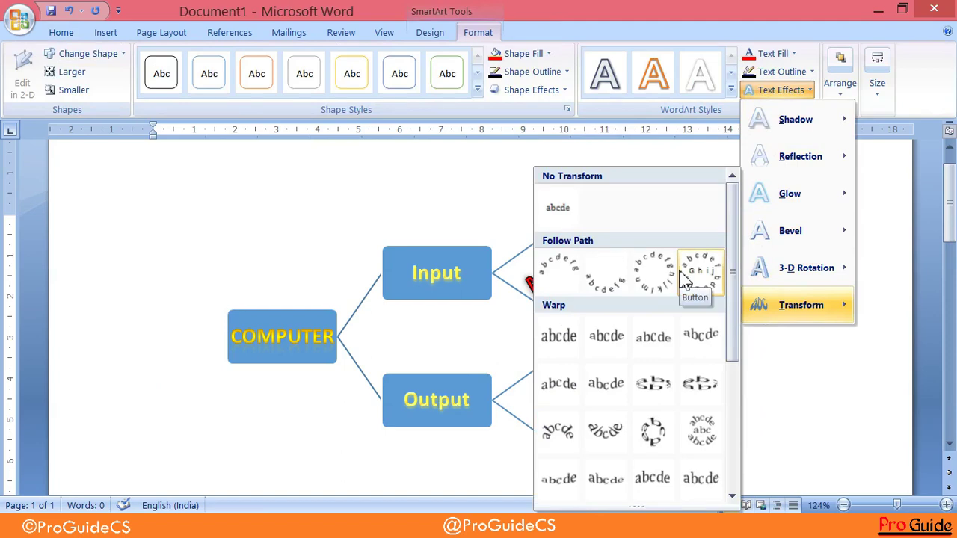
left_click(652, 351)
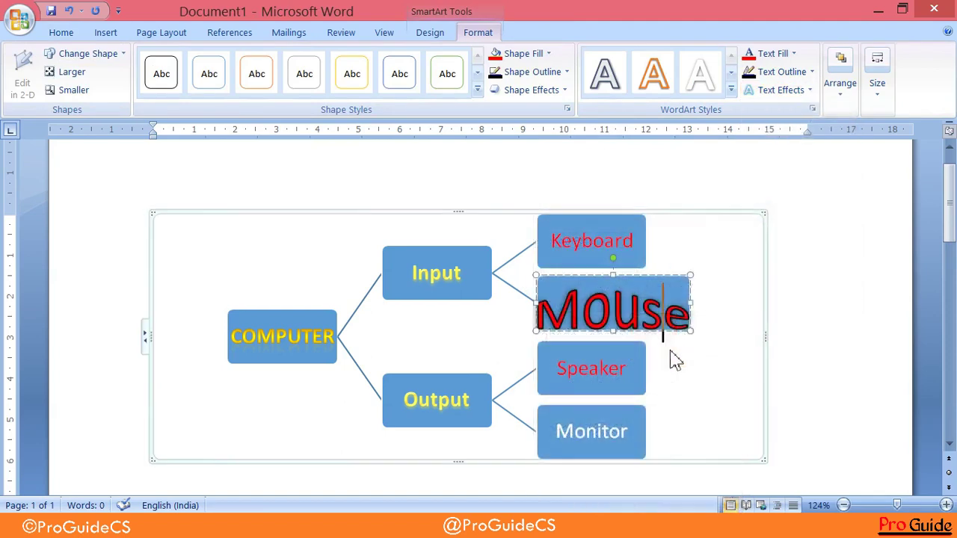
left_click(611, 387)
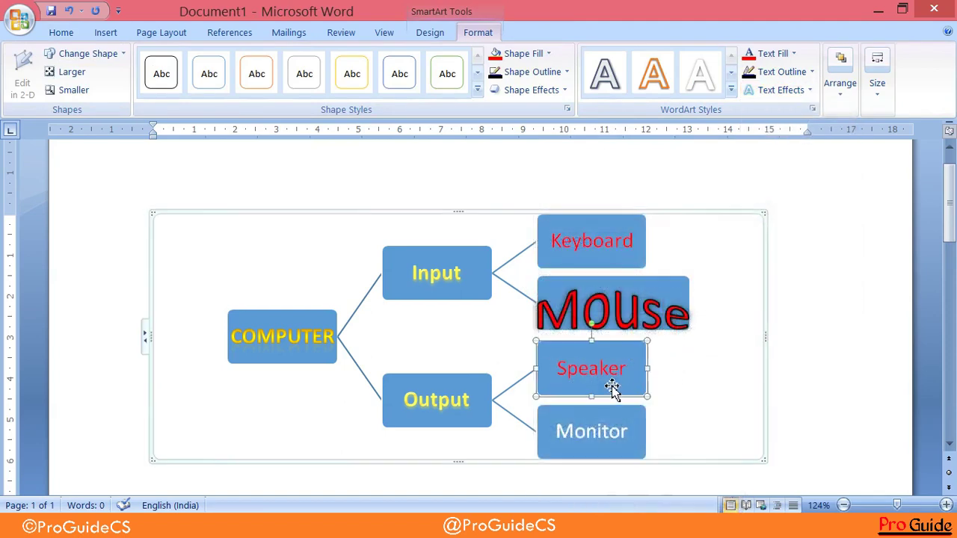
left_click(798, 90)
mouse_move(792, 305)
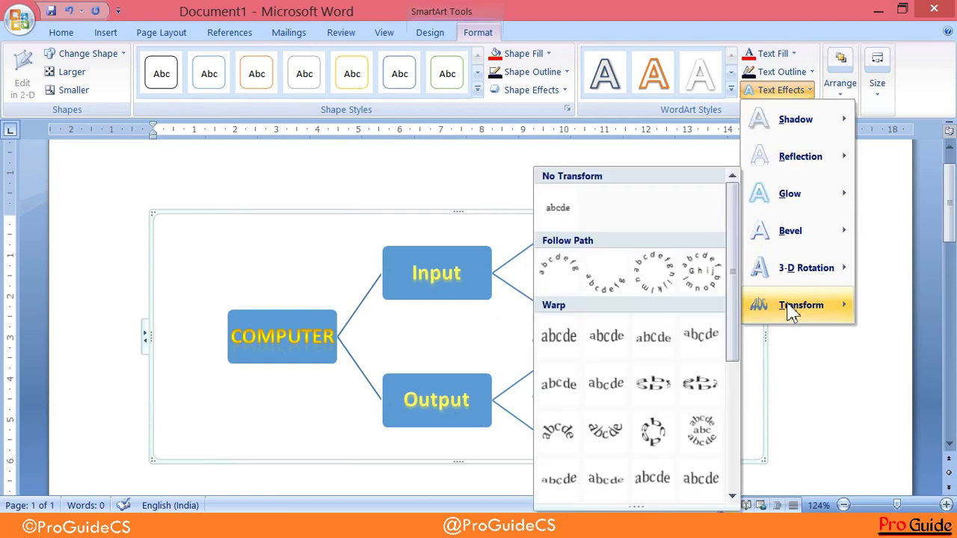
left_click(627, 433)
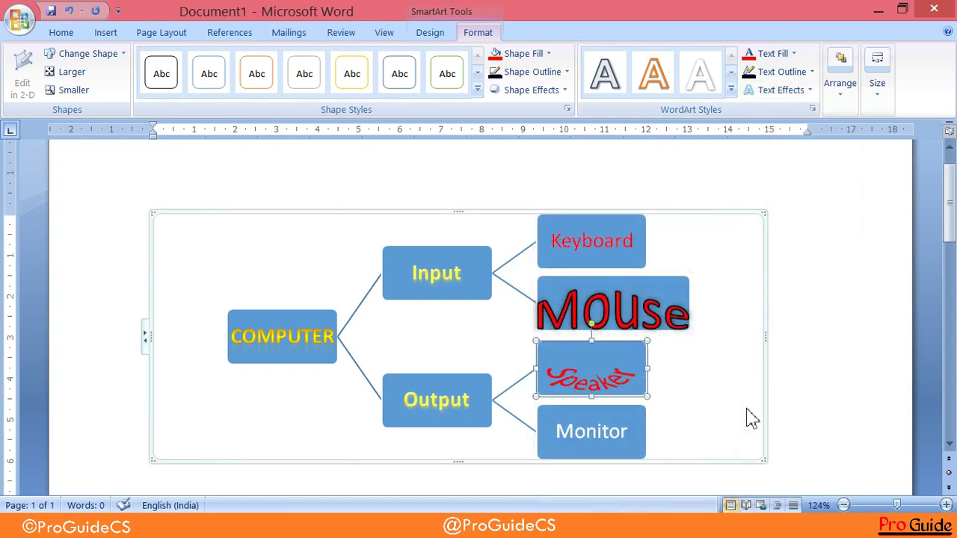
- Check Monitor's text effects and arrangement options without changes, then select the whole diagram
left_click(814, 383)
left_click(634, 409)
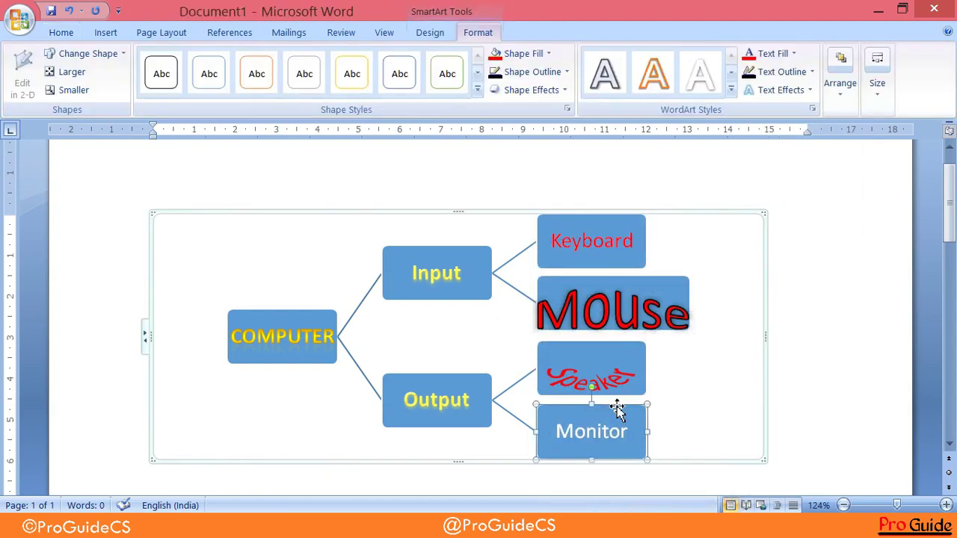
left_click(808, 90)
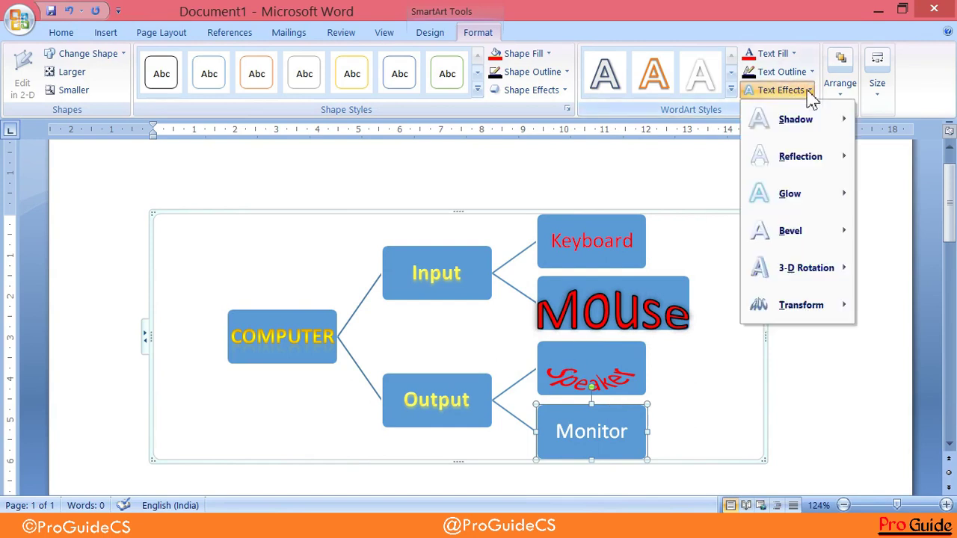
left_click(897, 191)
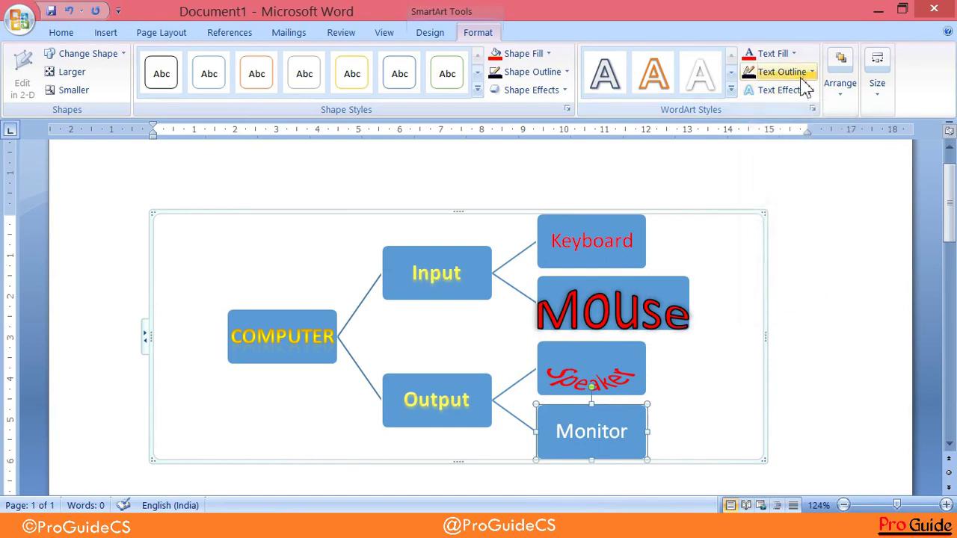
left_click(836, 91)
left_click(807, 226)
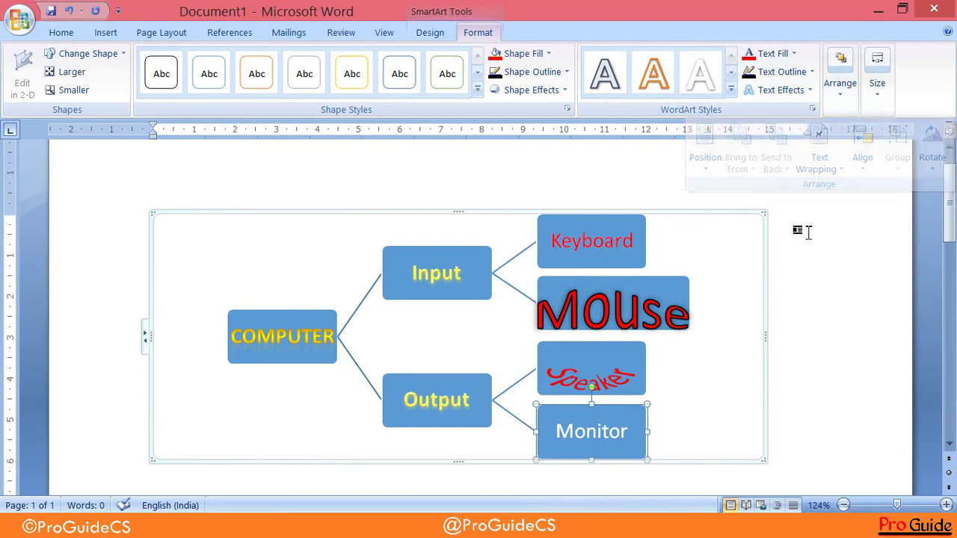
left_click(751, 217)
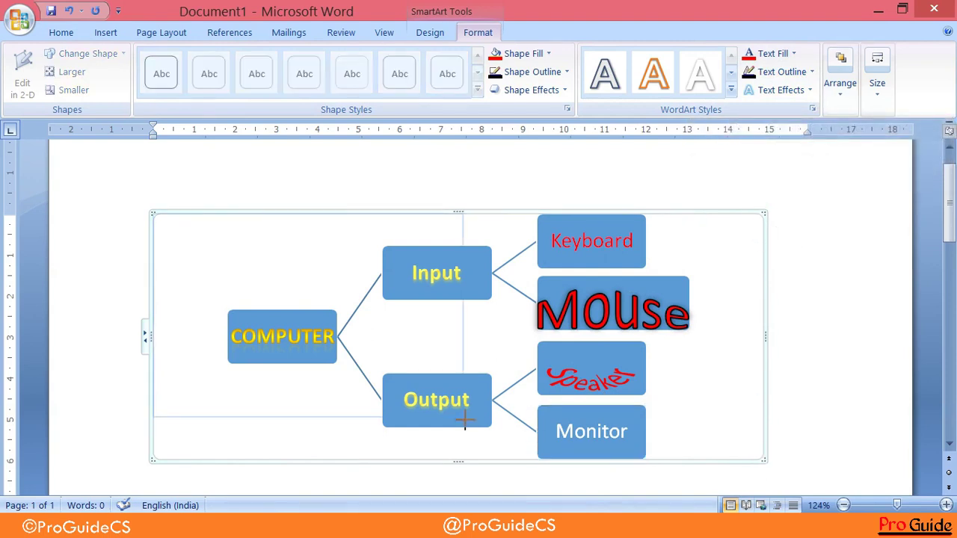
- Shrink the diagram from its corner handle and centre it in the middle of the page
left_click_drag(766, 460, 463, 420)
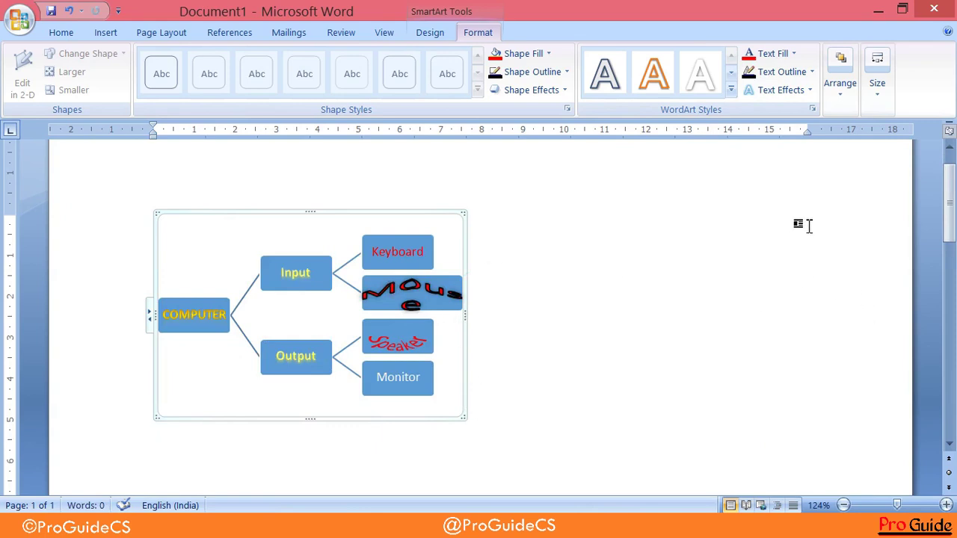
left_click(840, 86)
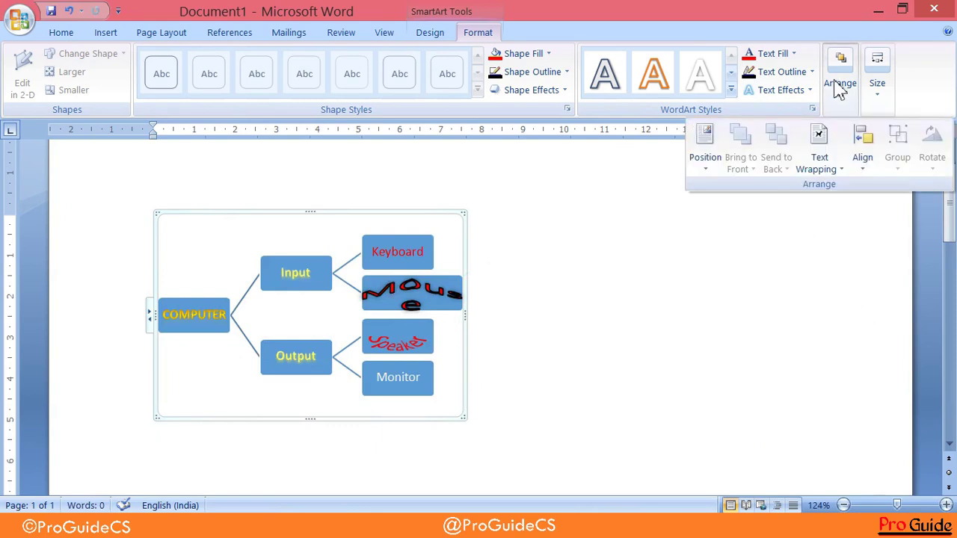
left_click(703, 166)
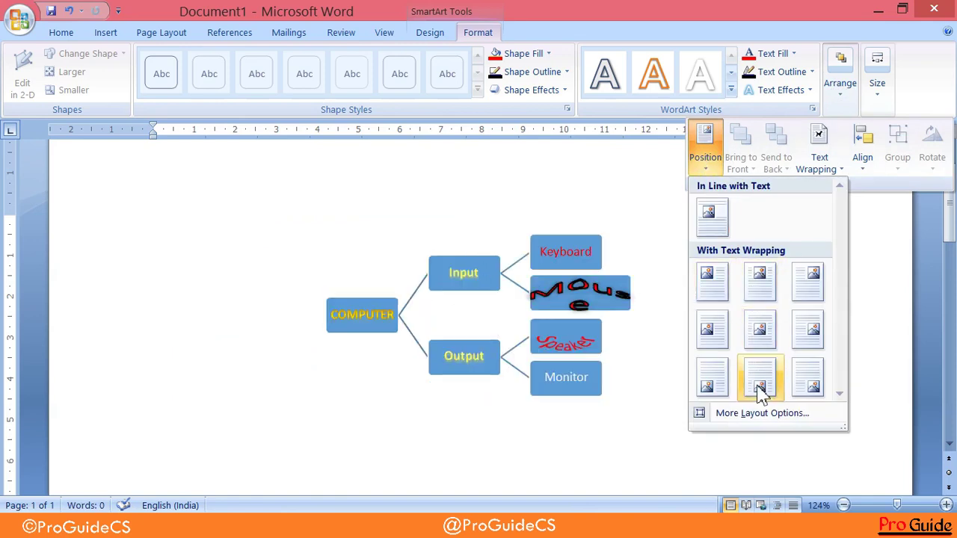
left_click(747, 323)
scroll(744, 313, "down", 6, "ctrl")
scroll(743, 310, "down", 1, "ctrl")
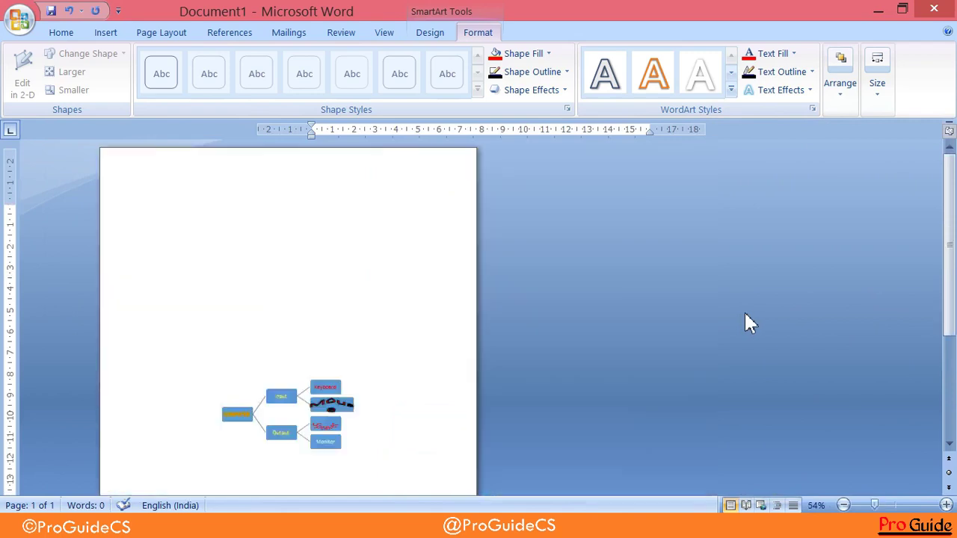
scroll(744, 310, "down", 1, "ctrl")
scroll(741, 308, "down", 2, "ctrl")
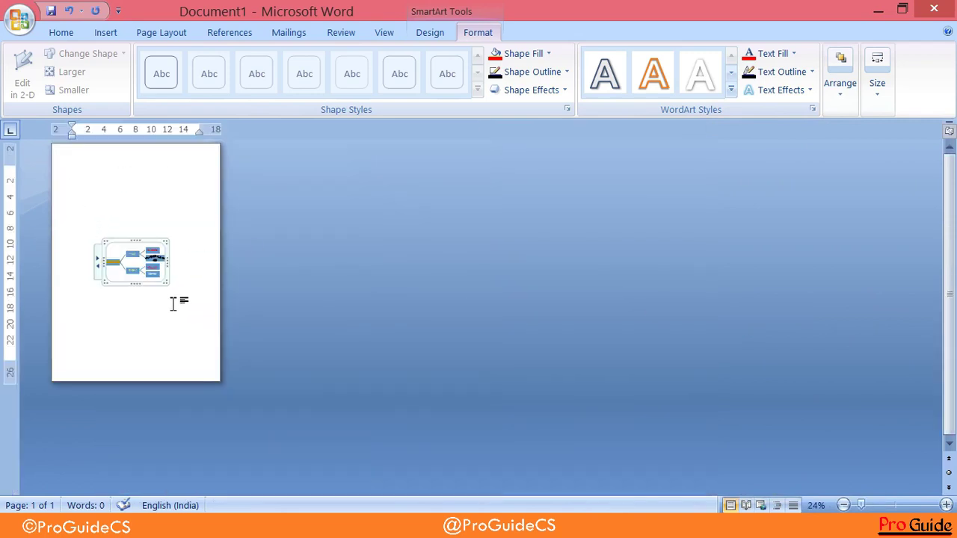
- Reposition the diagram to Top Center, then check the text wrapping options without changing them
left_click(839, 84)
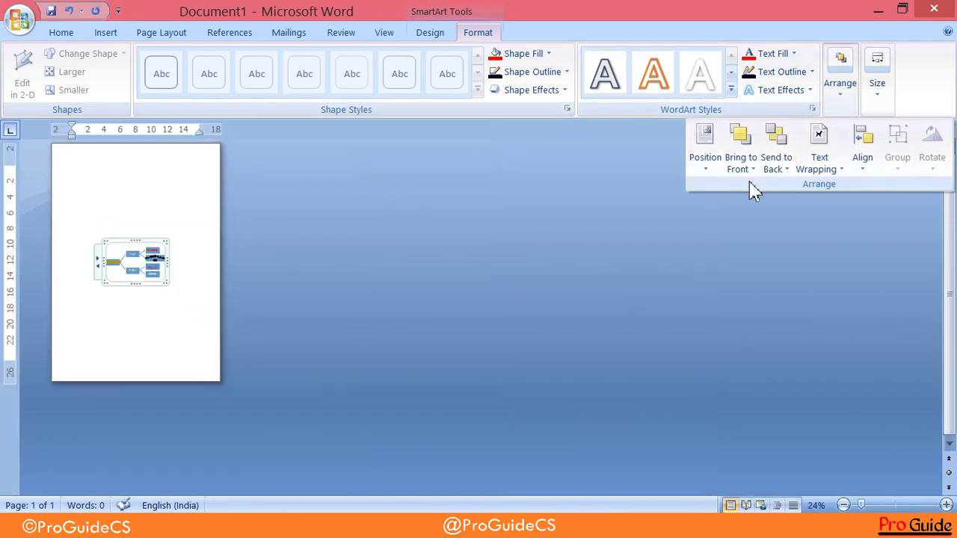
left_click(703, 166)
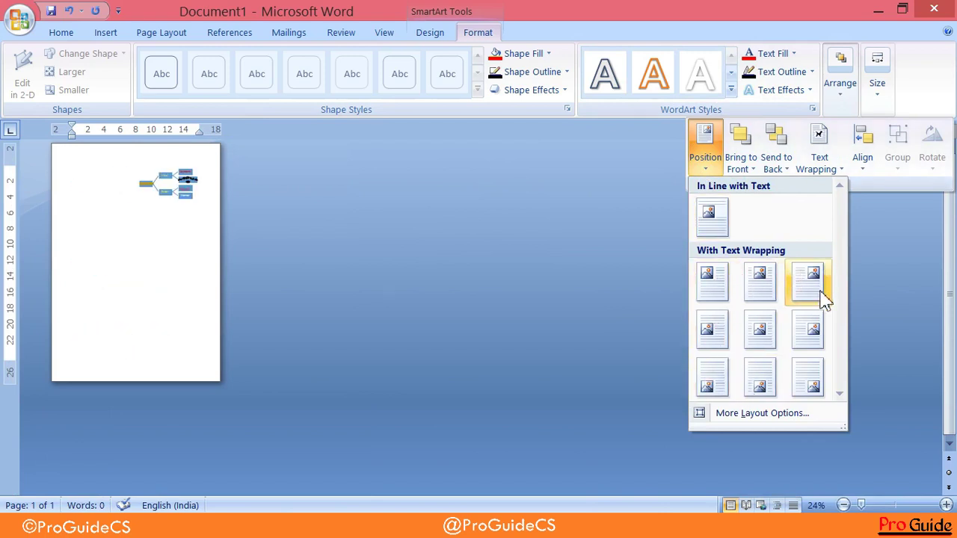
left_click(780, 306)
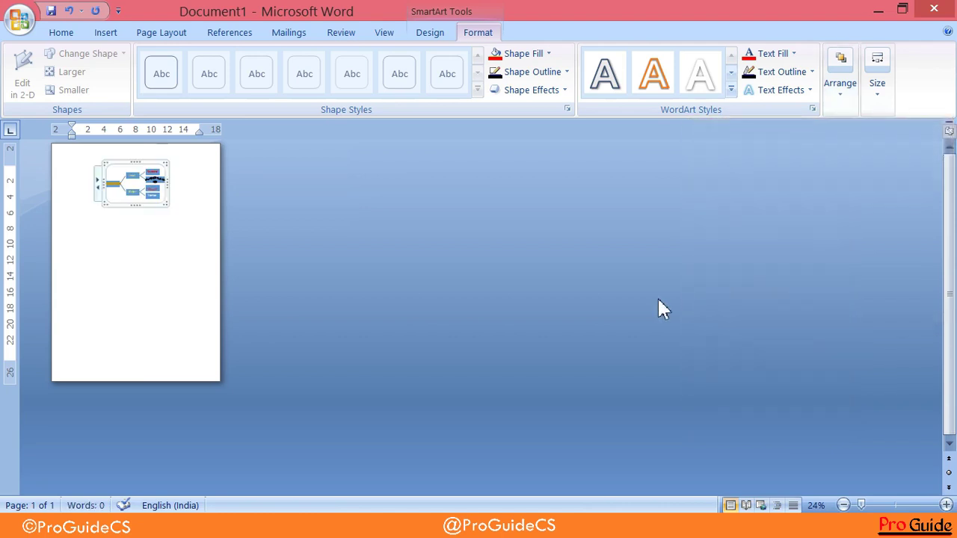
left_click(838, 95)
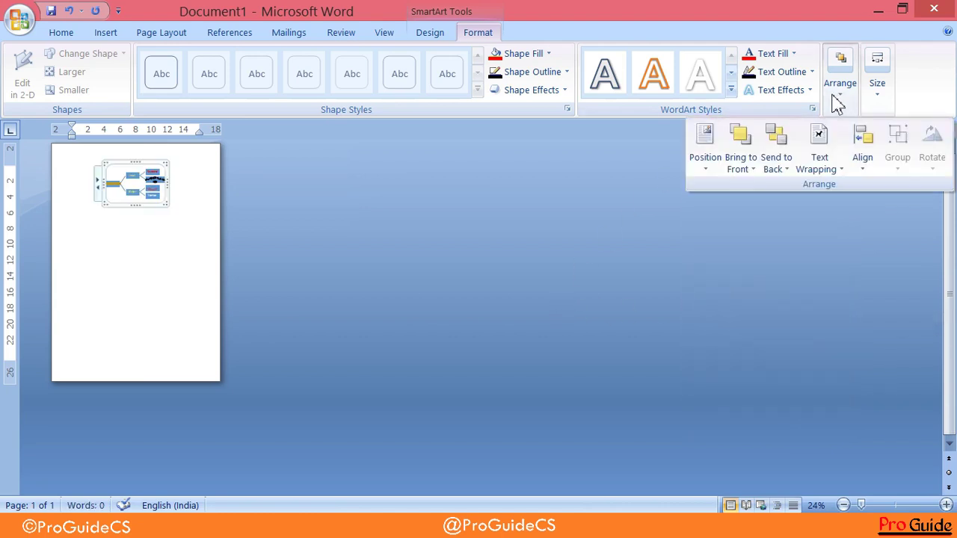
left_click(819, 166)
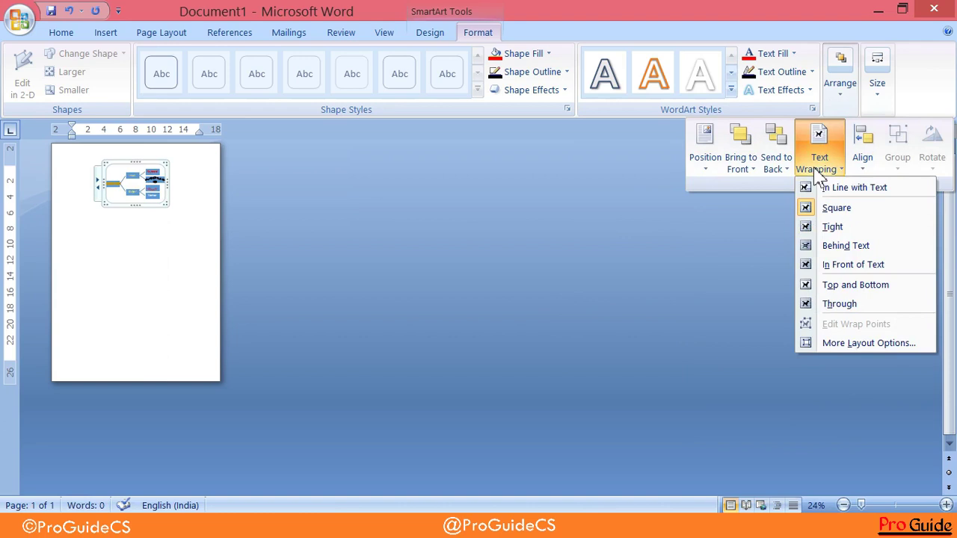
left_click(202, 216)
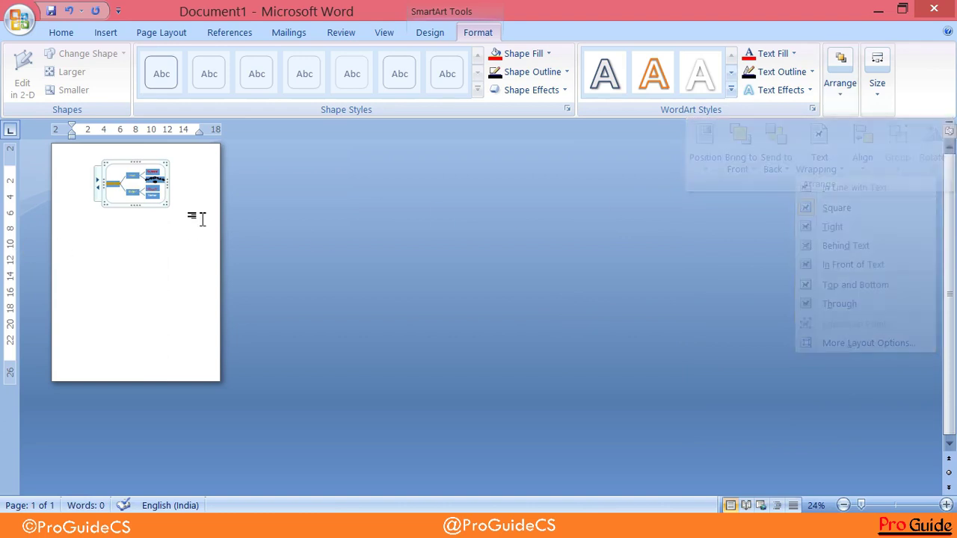
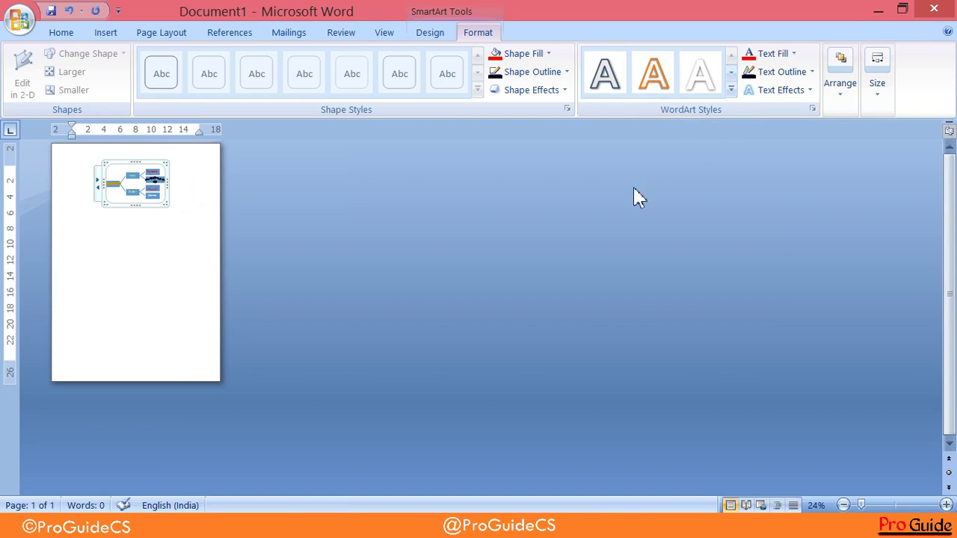
- Give the small SmartArt diagram in Document1 Square text wrapping
left_click(834, 95)
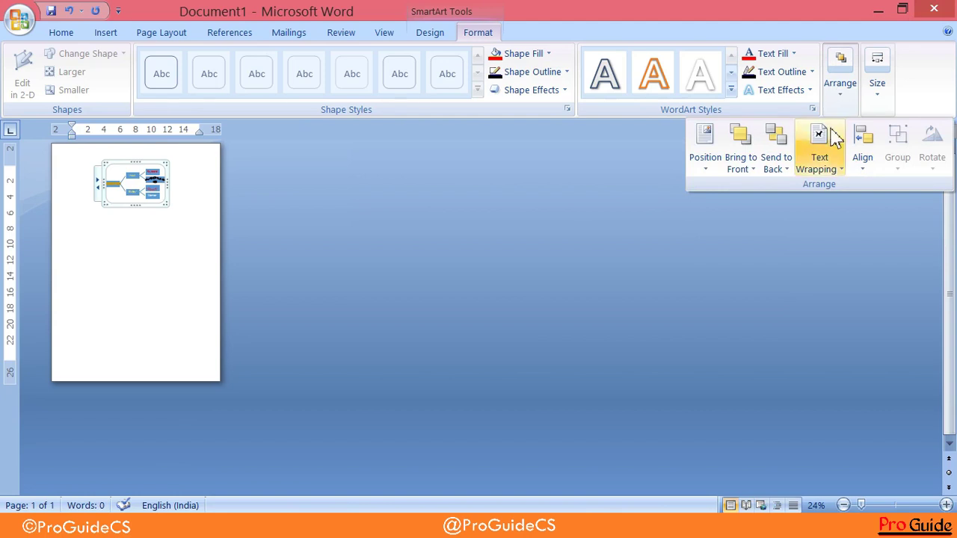
left_click(820, 170)
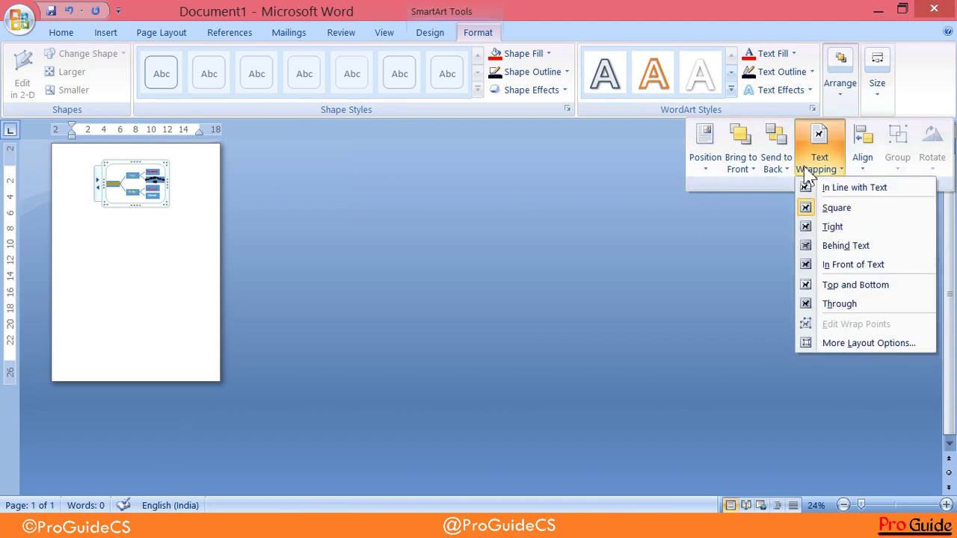
left_click(562, 192)
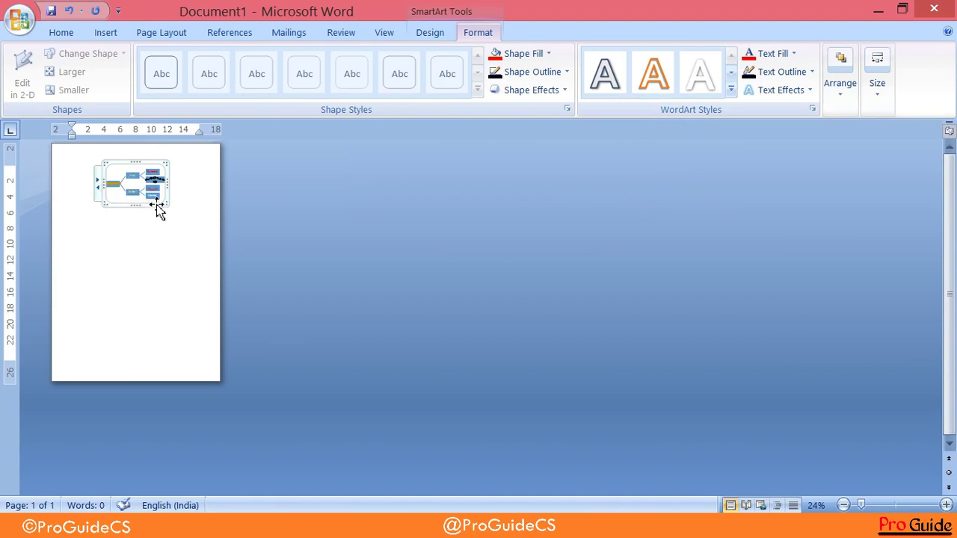
- Cut the SmartArt from Document1 and open File 1 from Recent Documents
key("Delete")
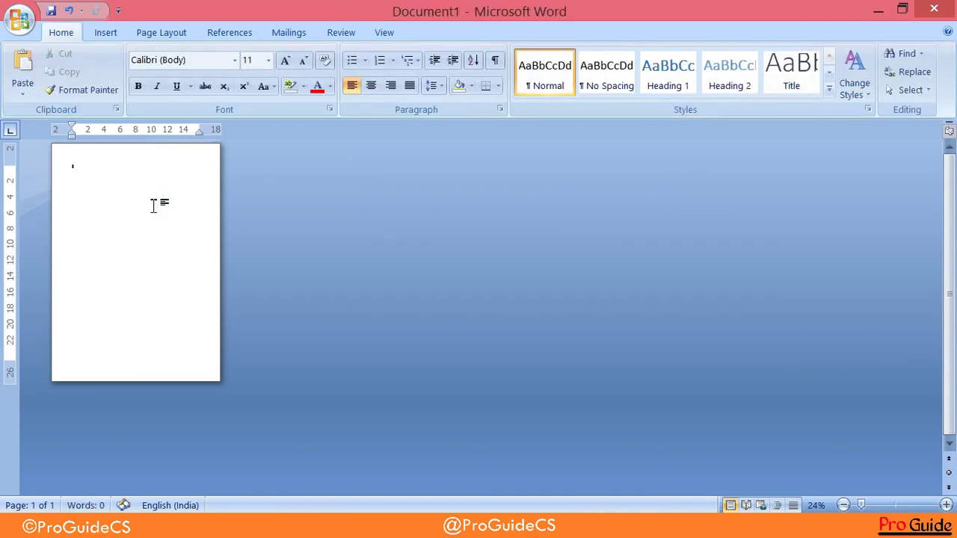
left_click(18, 22)
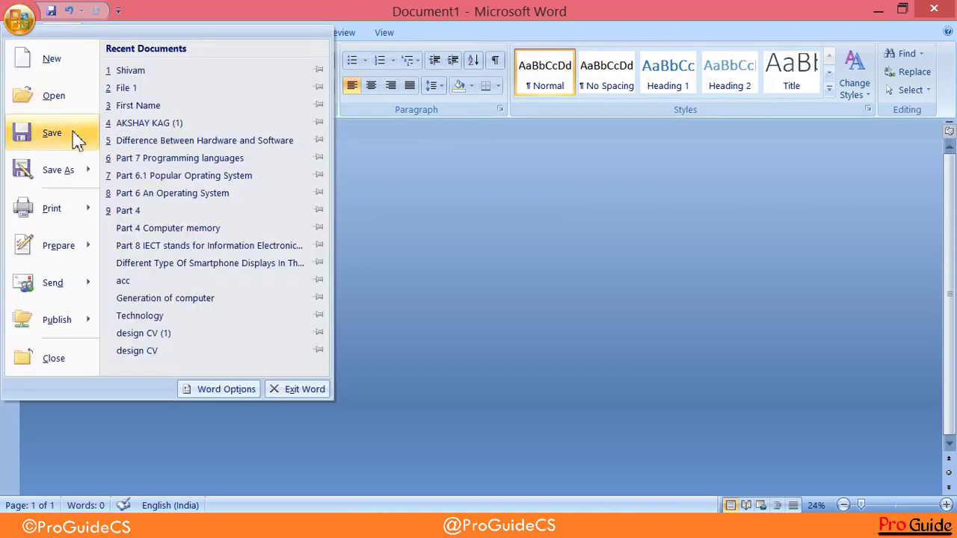
left_click(114, 106)
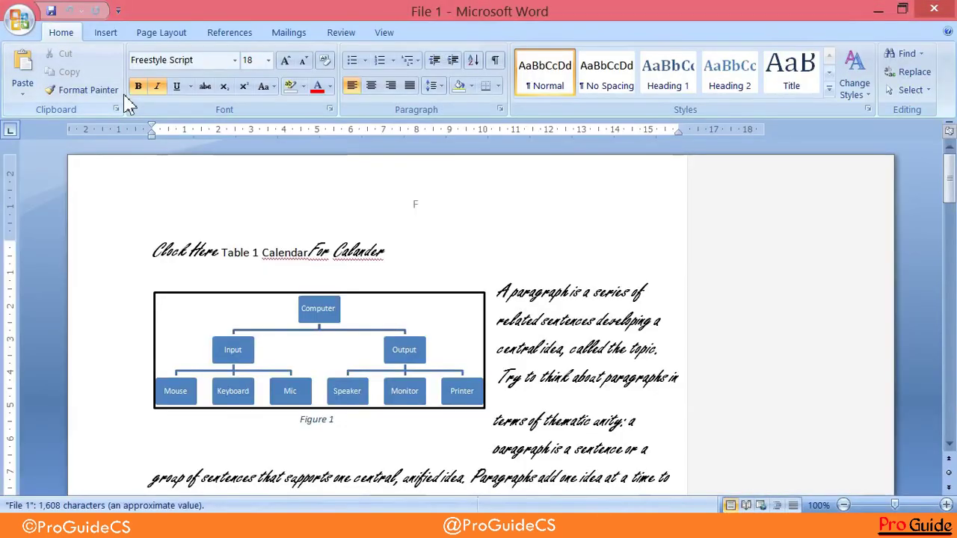
- Paste the Computer diagram into File 1 above the Topic sentences paragraph
scroll(493, 299, "down", 4)
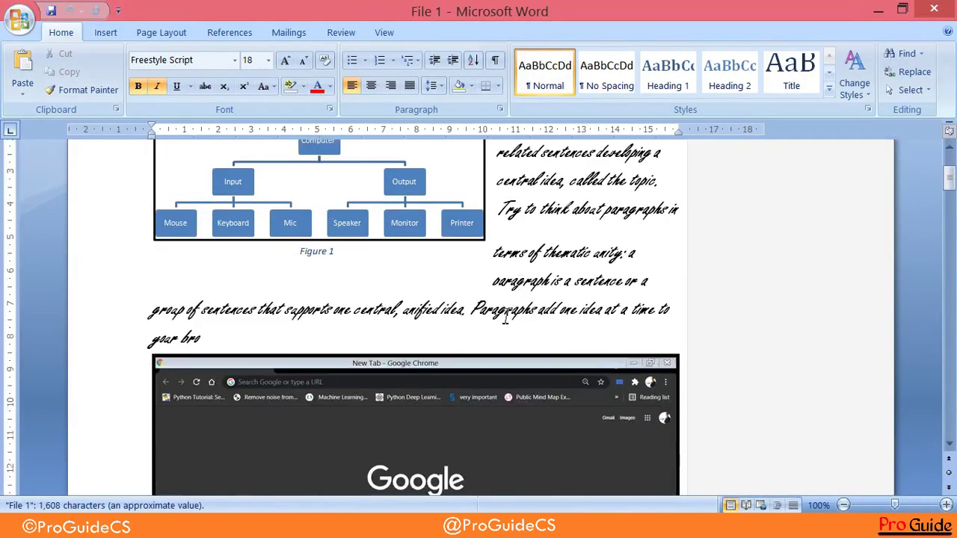
scroll(483, 279, "down", 5)
scroll(483, 279, "down", 5)
scroll(482, 280, "down", 2)
scroll(482, 280, "up", 5)
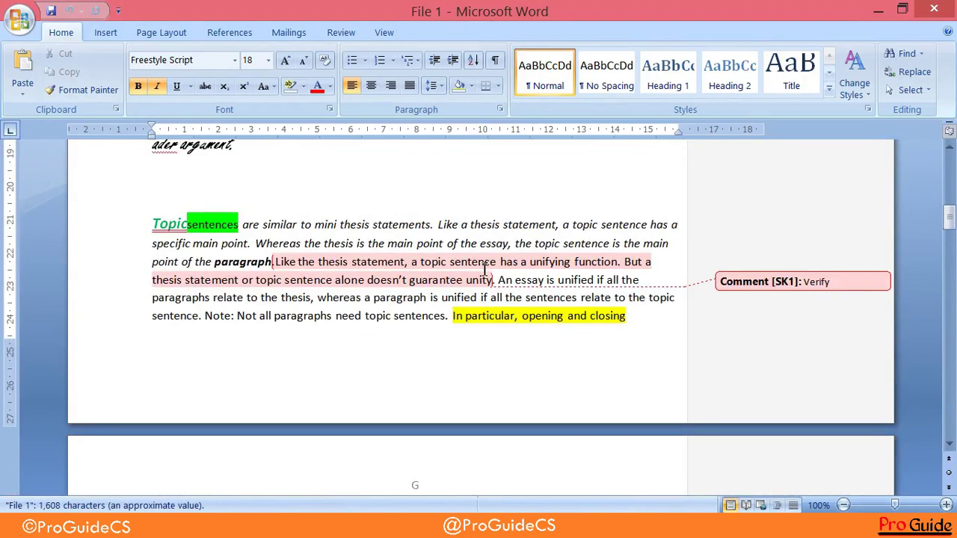
left_click(158, 185)
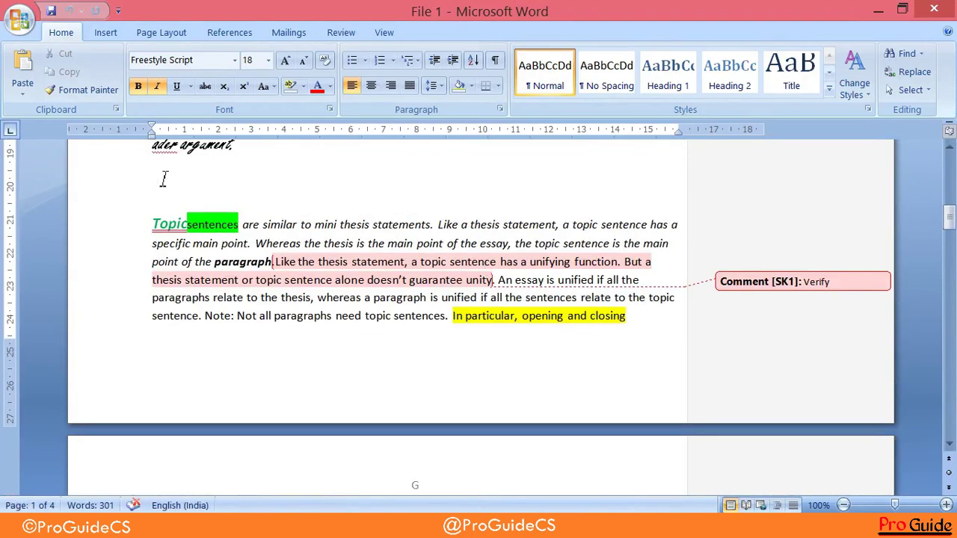
key("ctrl+z")
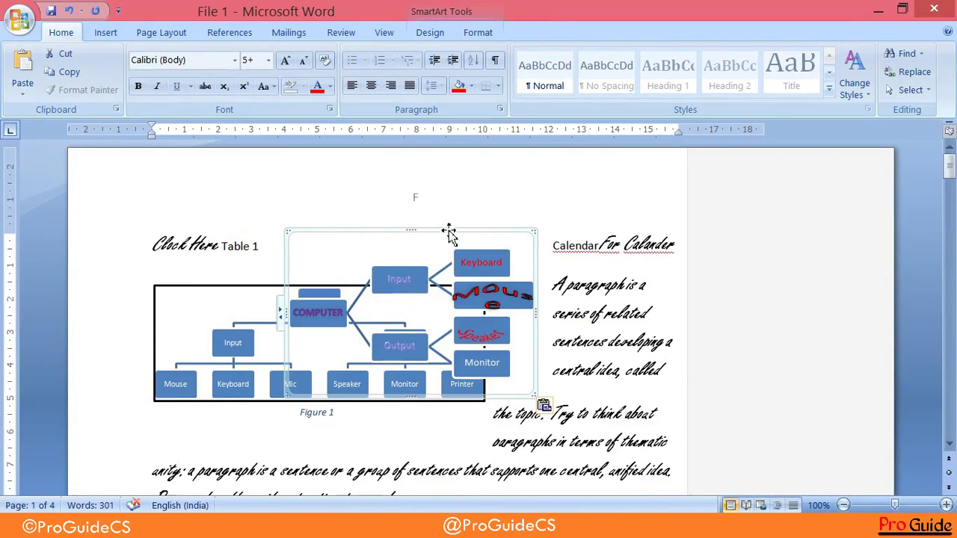
- Delete the old Figure 1 hierarchy diagram from page 1
key("ctrl+z")
left_click(201, 300)
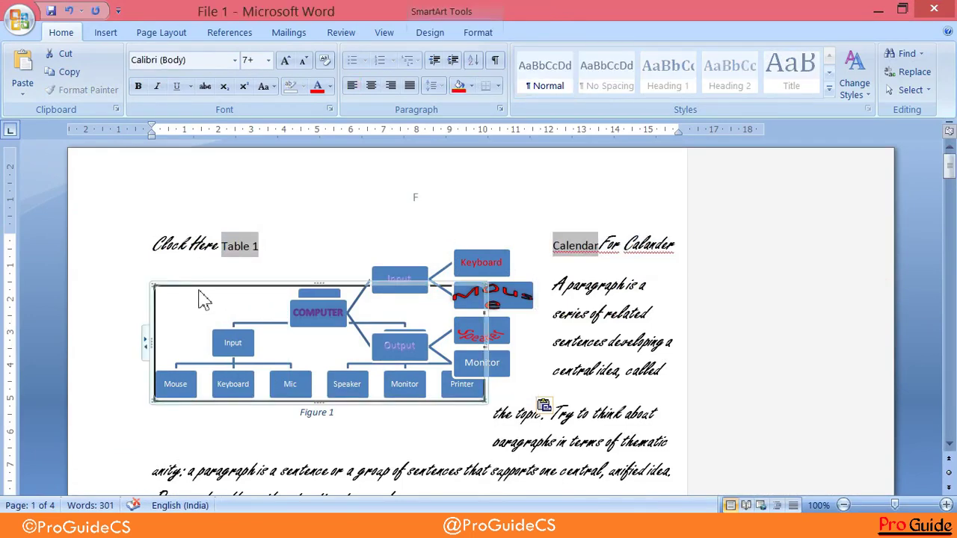
key("ctrl+z")
- Undo the stray Input box move and drag the Computer diagram to the left margin
mouse_move(384, 280)
left_mouse_down()
mouse_move(299, 282)
mouse_move(332, 280)
left_mouse_up()
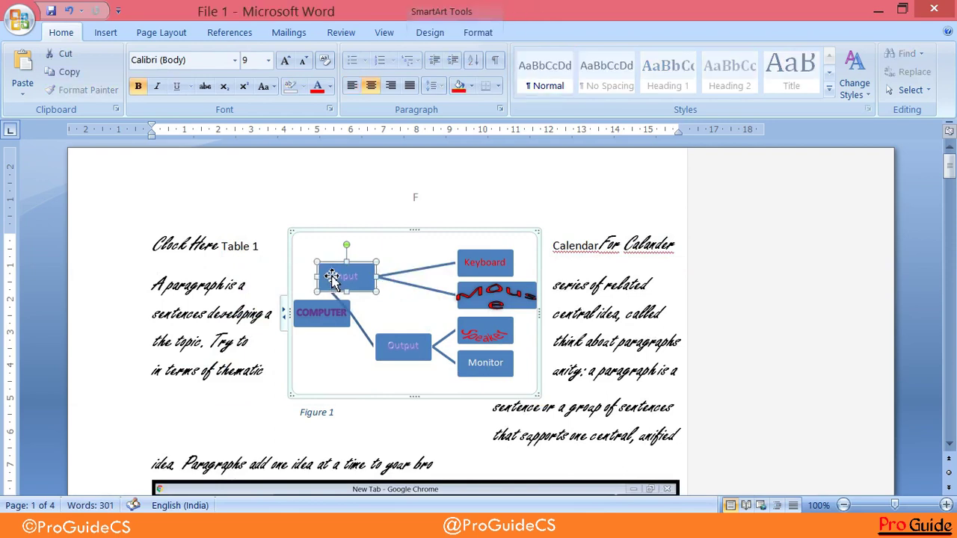
key("ctrl+z")
left_click(356, 261)
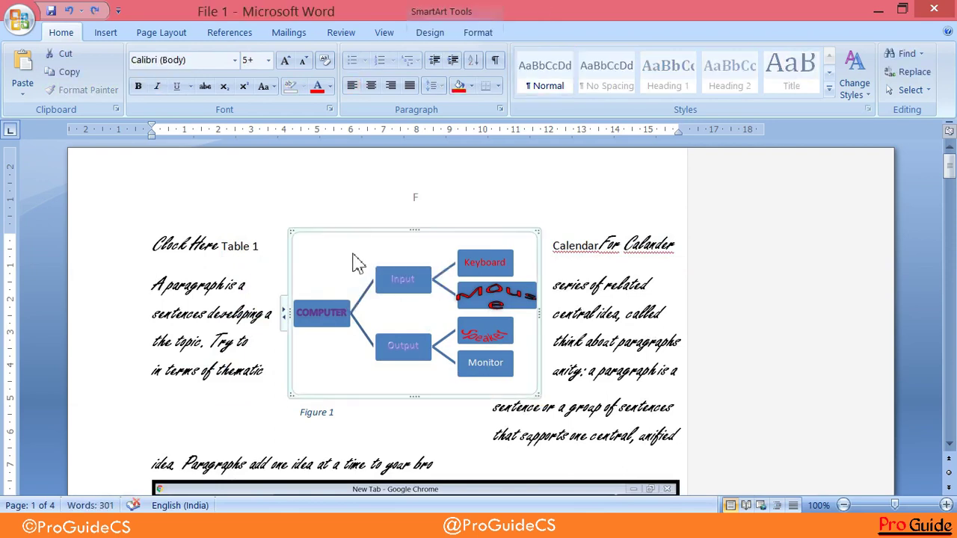
left_click_drag(303, 230, 171, 232)
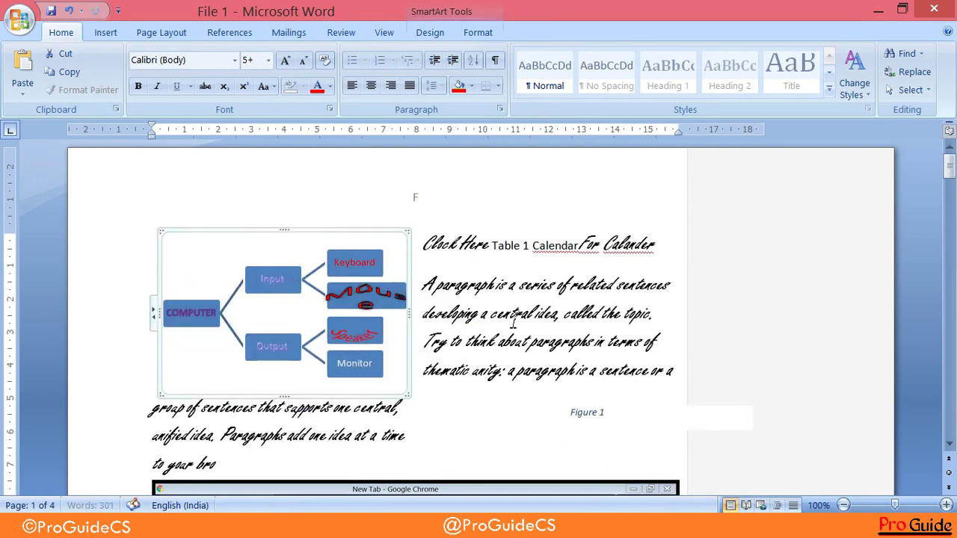
scroll(590, 273, "up", 3, "ctrl")
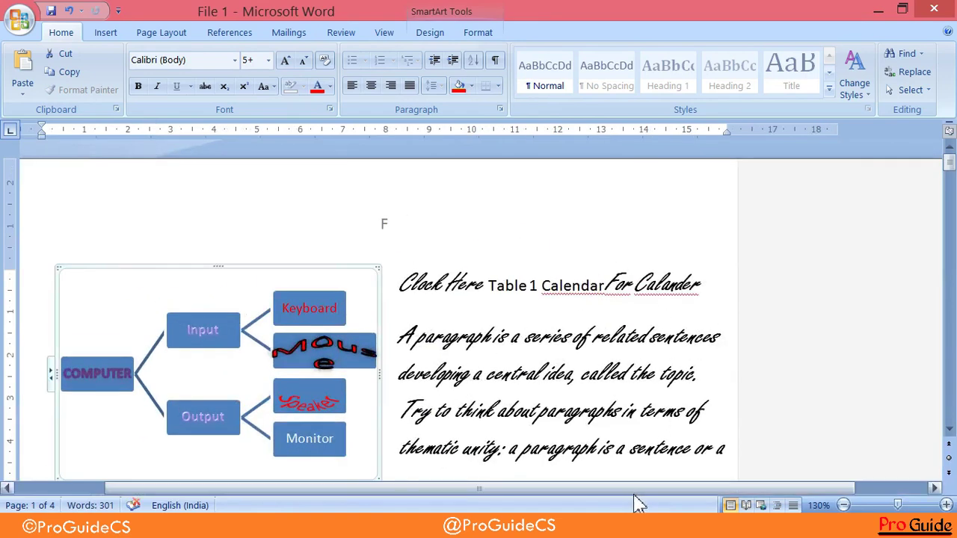
left_click_drag(636, 490, 565, 490)
scroll(646, 265, "down", 1)
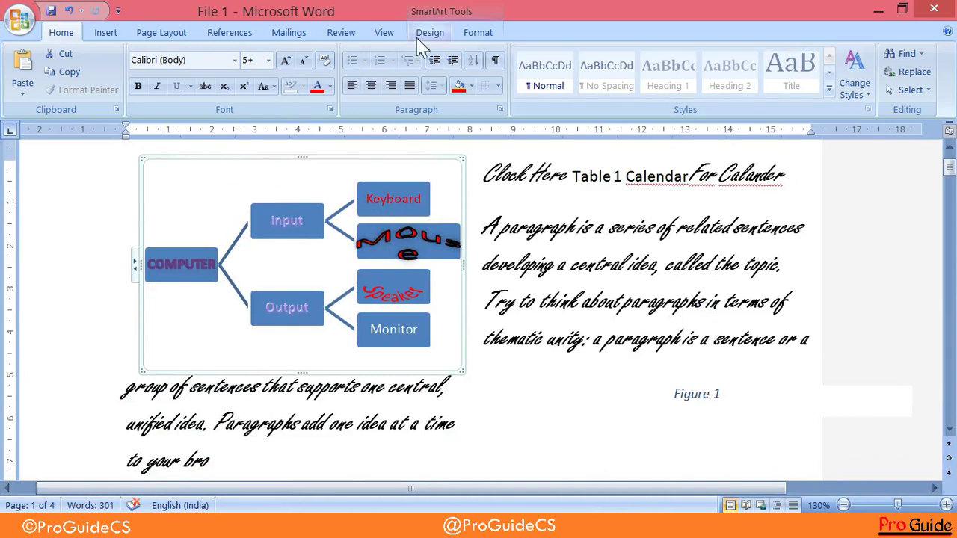
- Apply Tight text wrapping to the Computer diagram
left_click(478, 34)
left_click(836, 96)
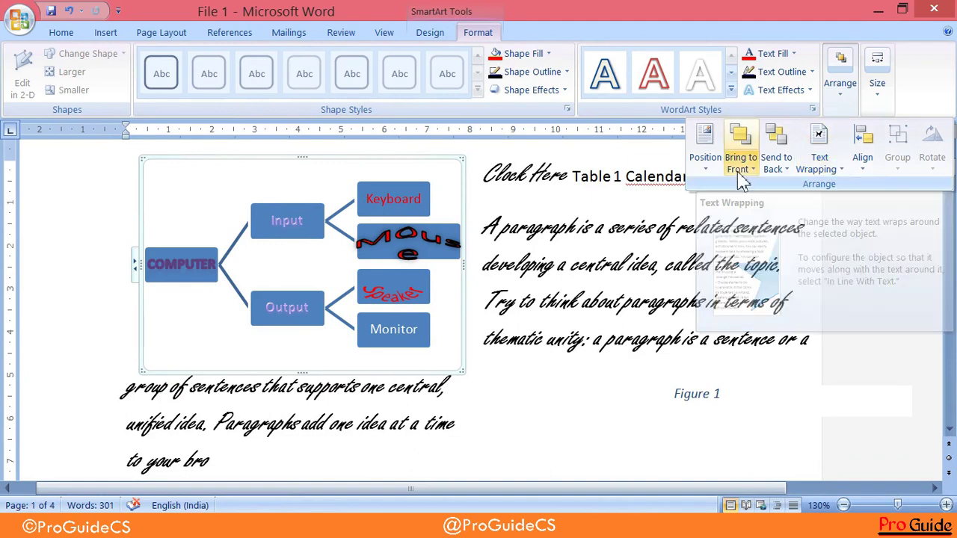
left_click(705, 146)
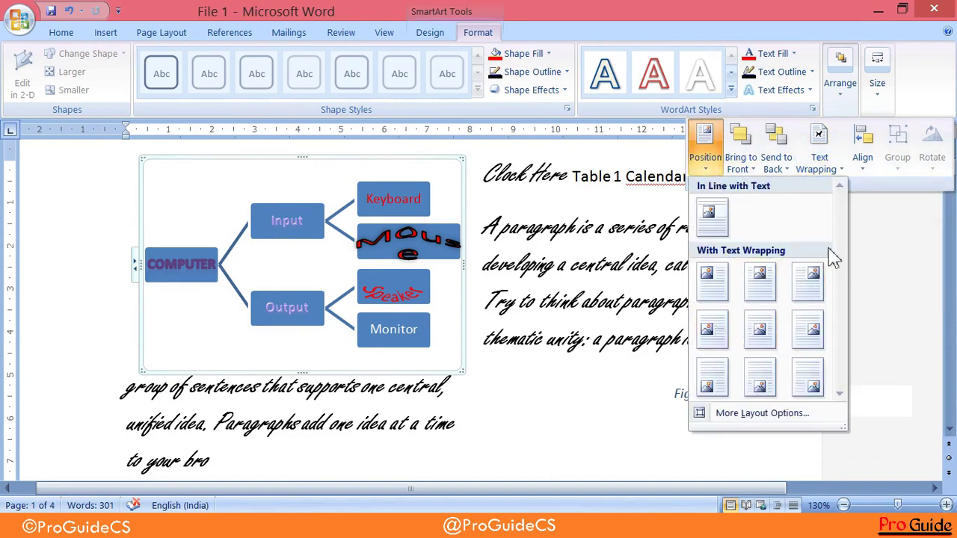
left_click(835, 170)
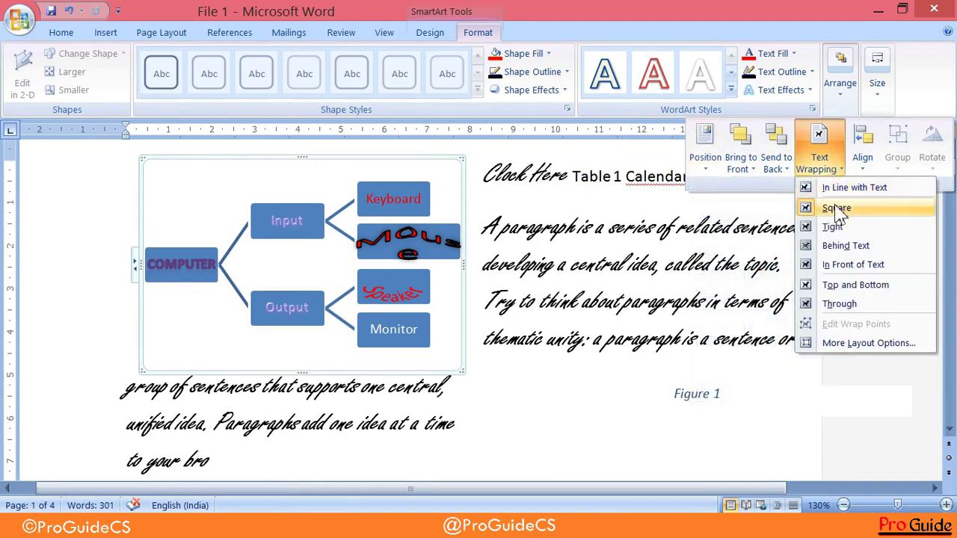
left_click(831, 227)
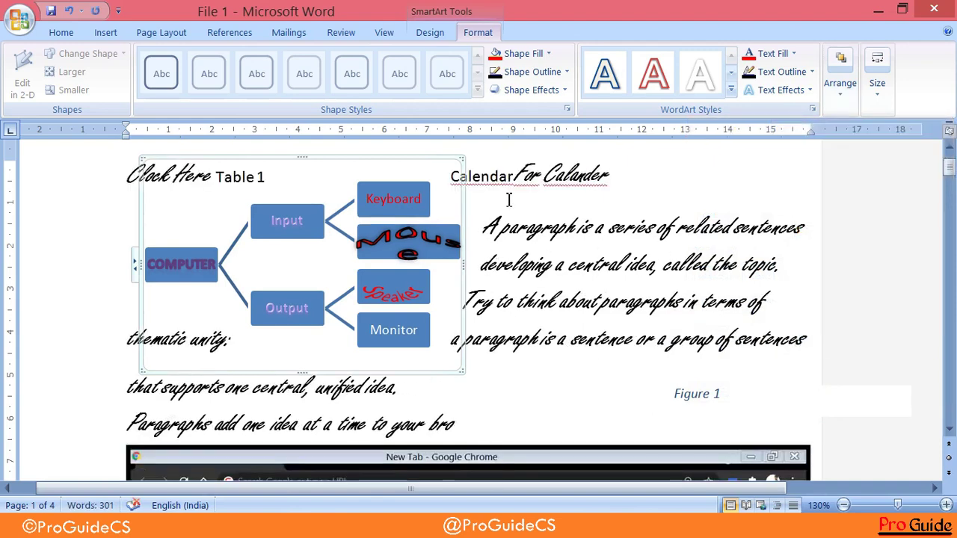
left_click(827, 192)
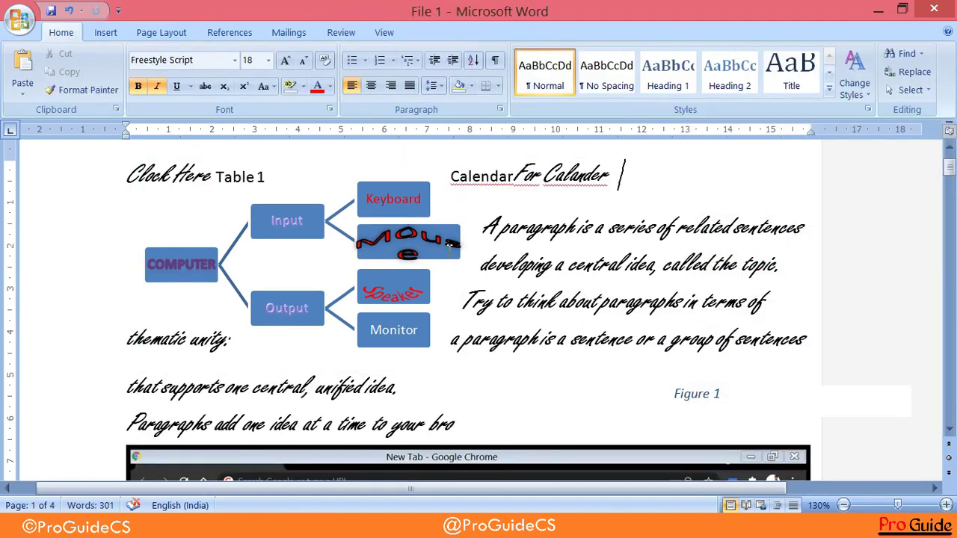
- Switch the diagram's wrapping to Top and Bottom
left_click(382, 187)
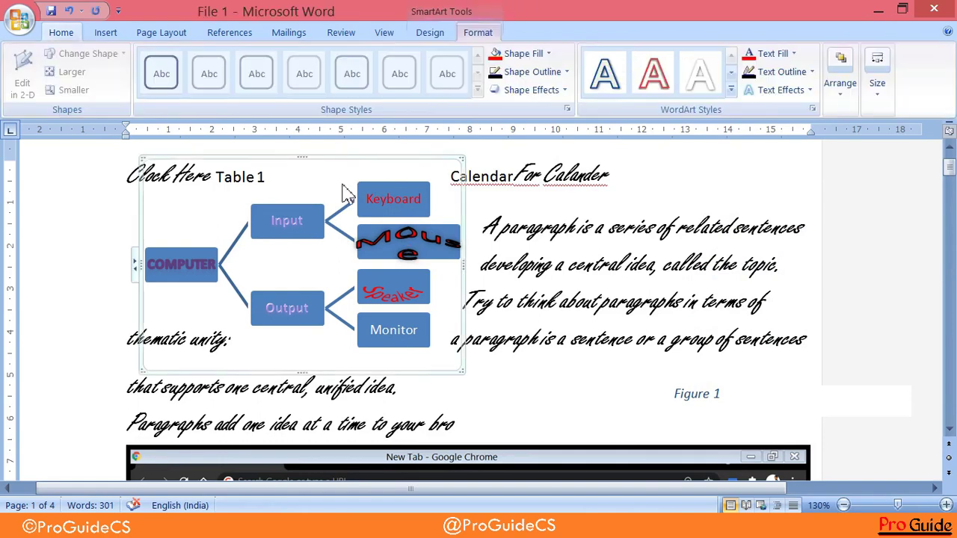
left_click(851, 96)
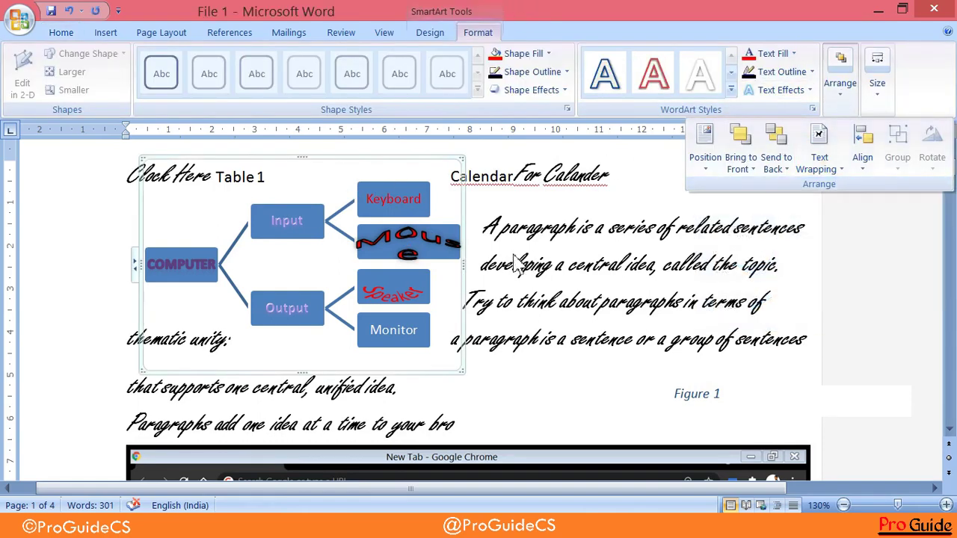
left_click(825, 169)
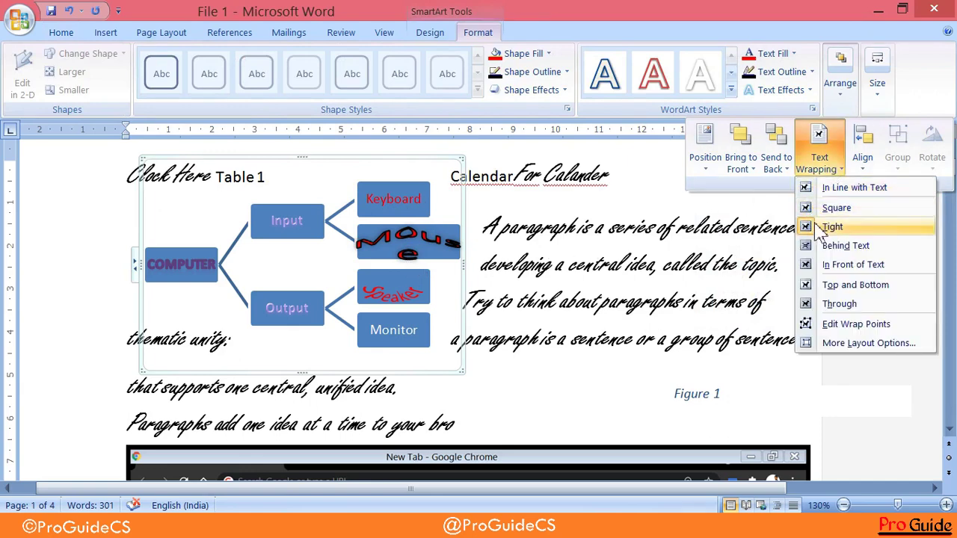
left_click(837, 292)
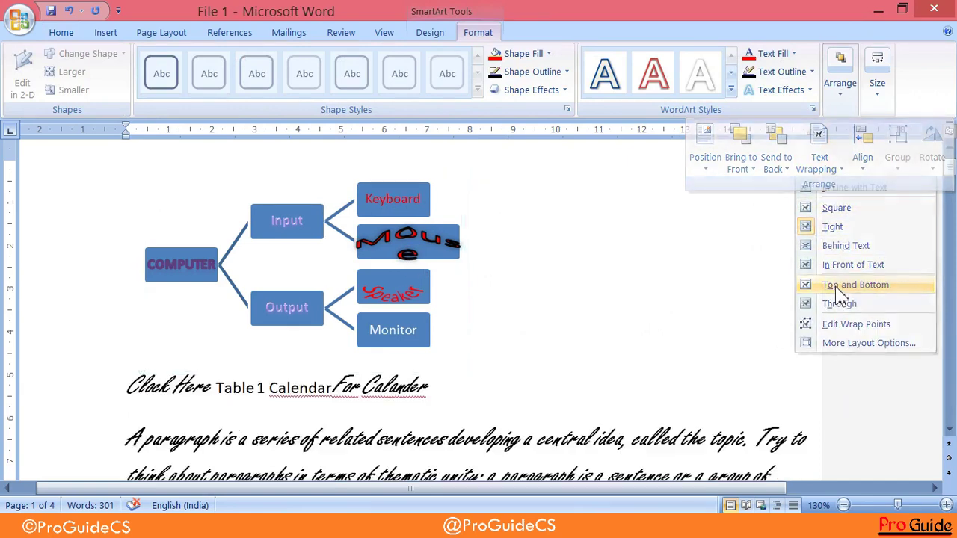
scroll(472, 227, "up", 2)
scroll(473, 226, "down", 3)
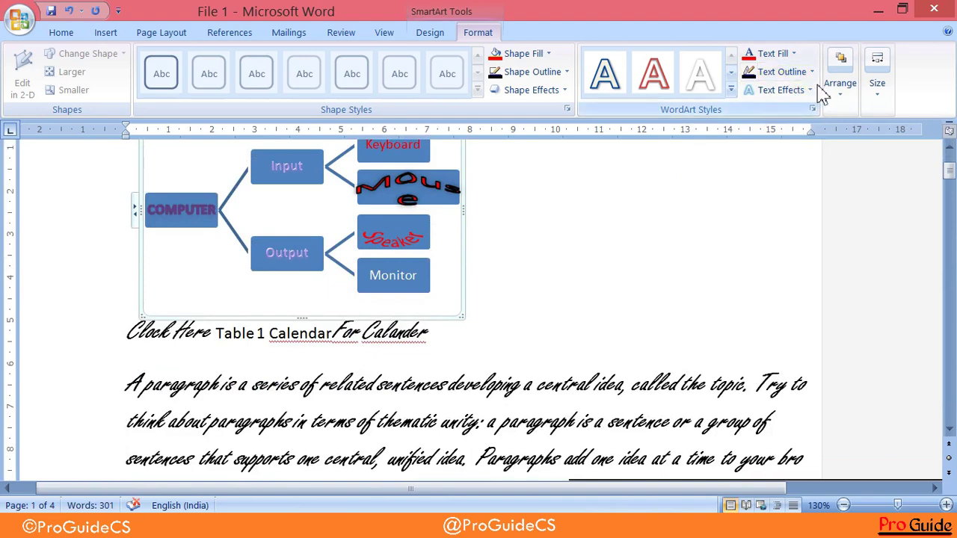
- Change the wrapping so the paragraph text flows beside the diagram
left_click(842, 93)
left_click(830, 168)
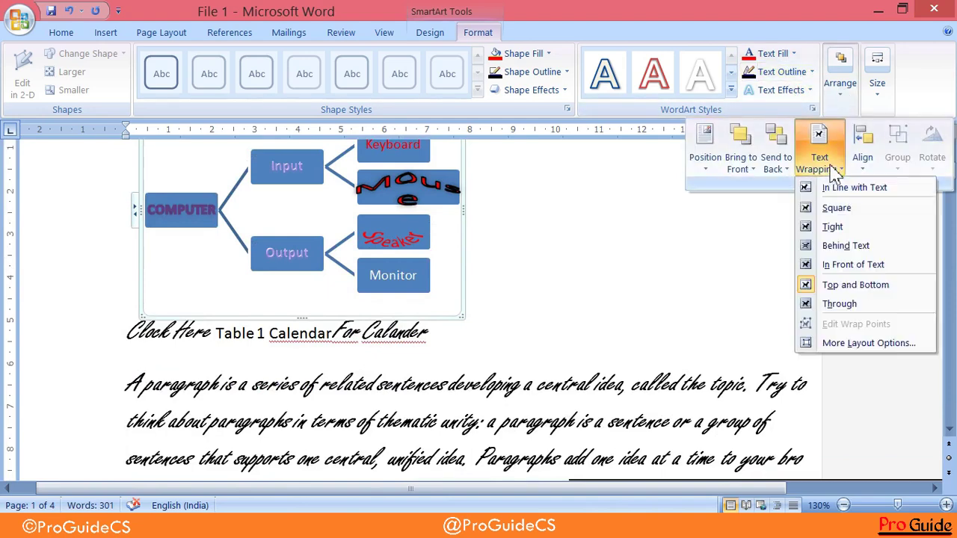
left_click(852, 307)
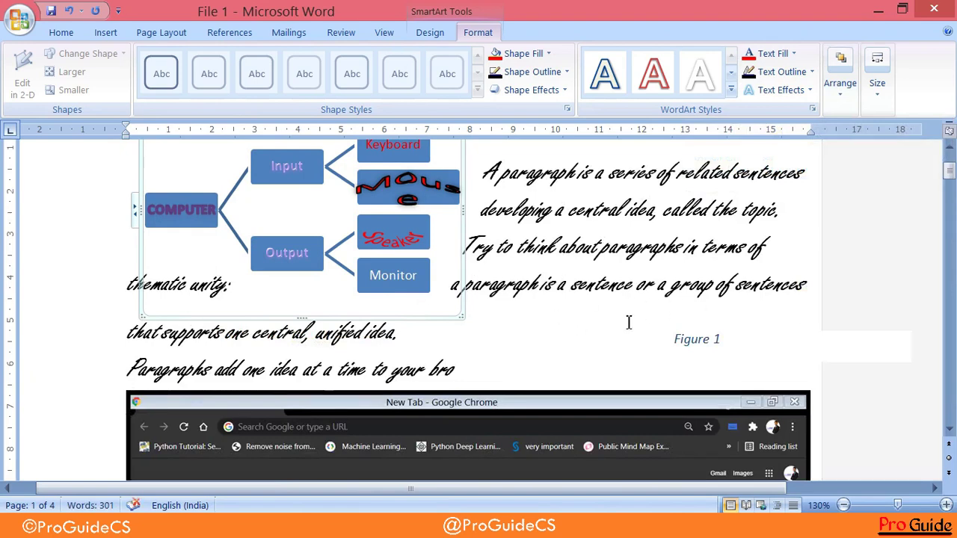
left_click(803, 284)
scroll(836, 271, "up", 3)
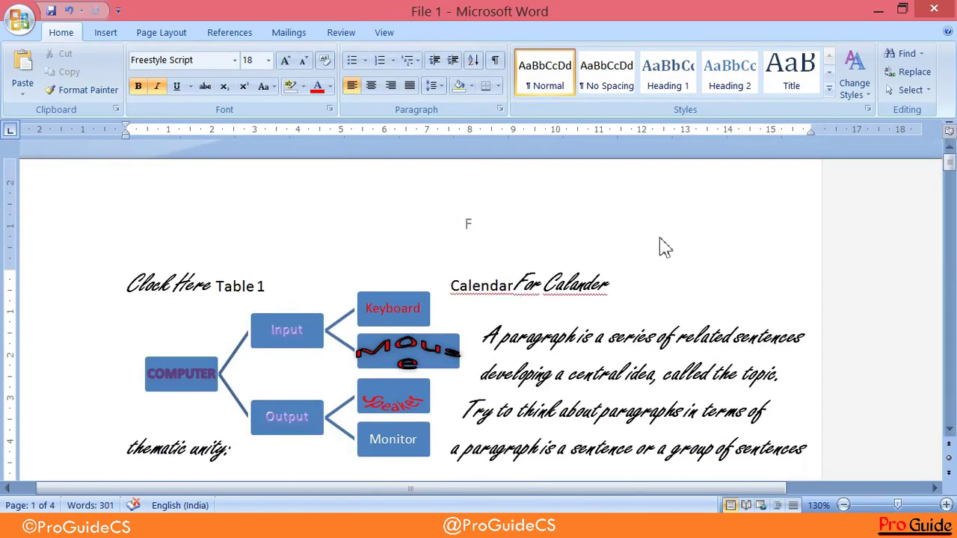
- Set the Computer diagram's wrapping to Behind Text
left_click(317, 282)
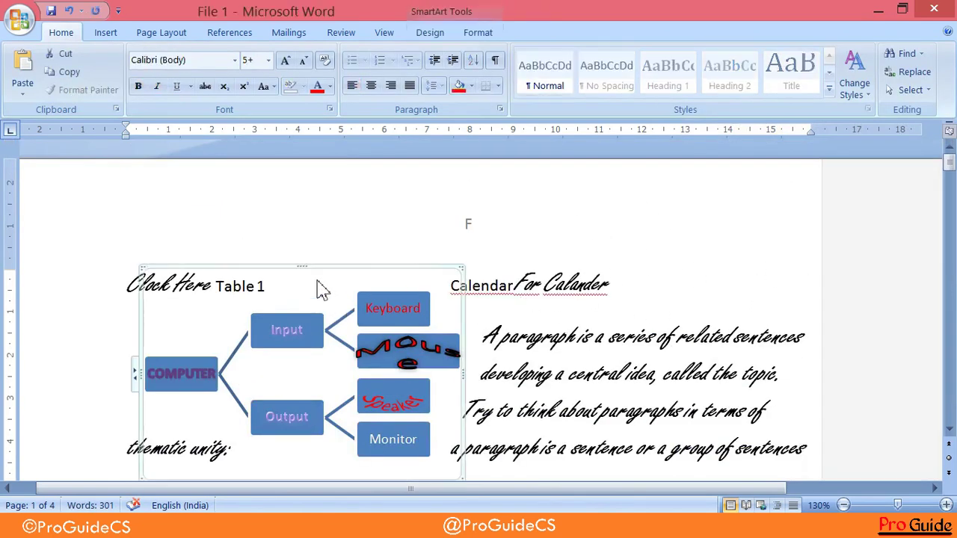
left_click(477, 32)
left_click(781, 90)
left_click(851, 94)
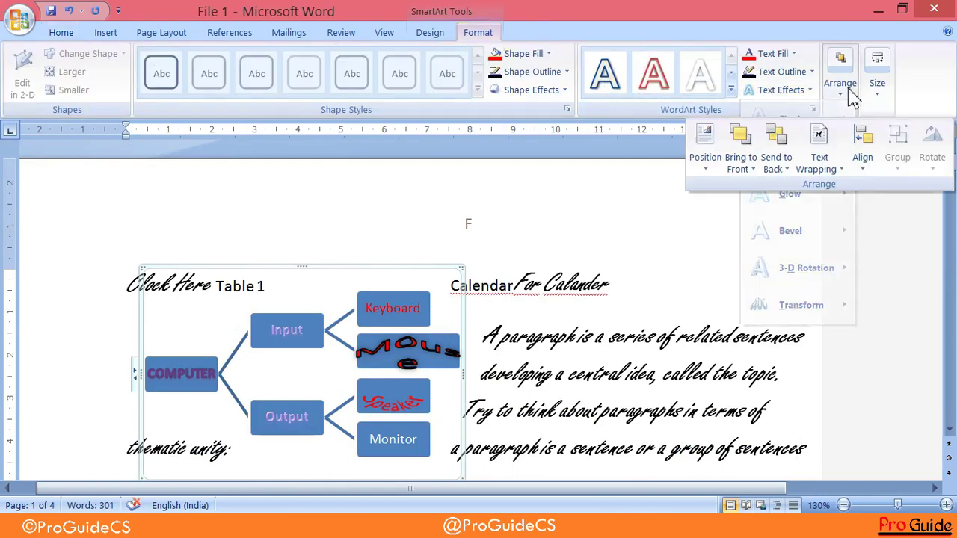
left_click(819, 159)
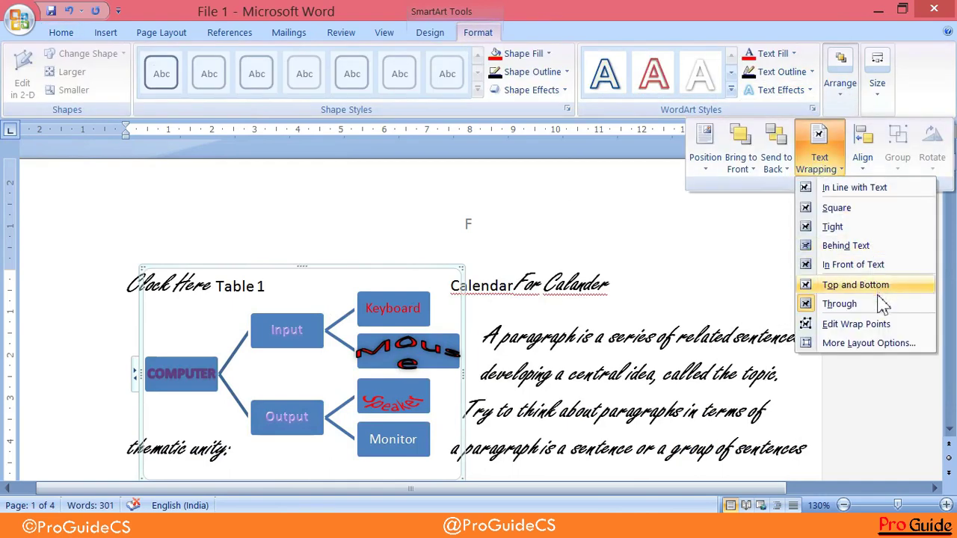
left_click(869, 251)
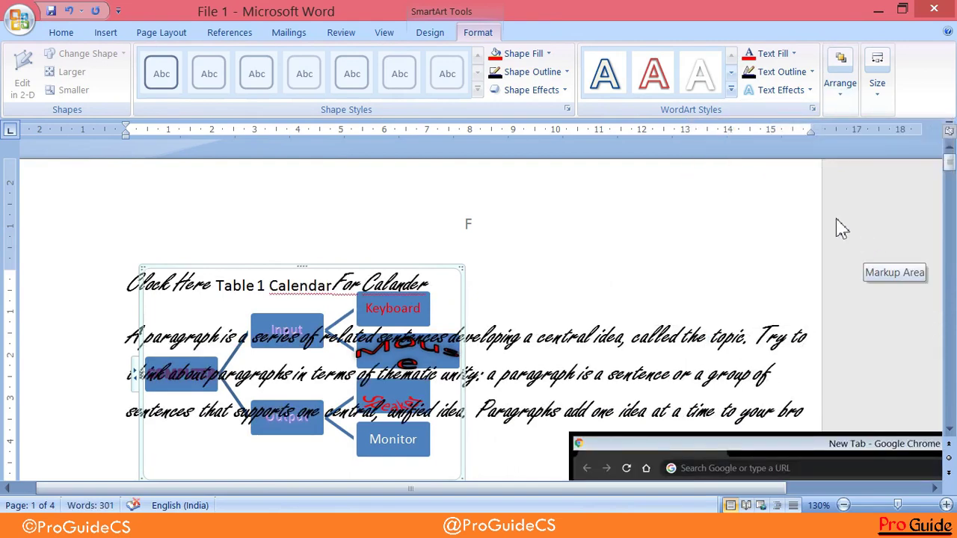
- Place the Computer diagram in front of the text instead
left_click(839, 71)
left_click(819, 150)
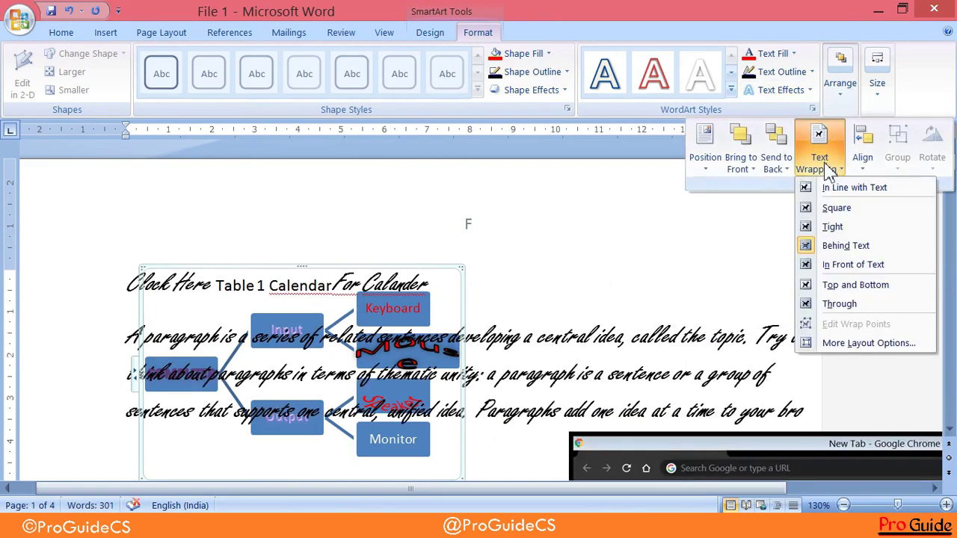
left_click(829, 266)
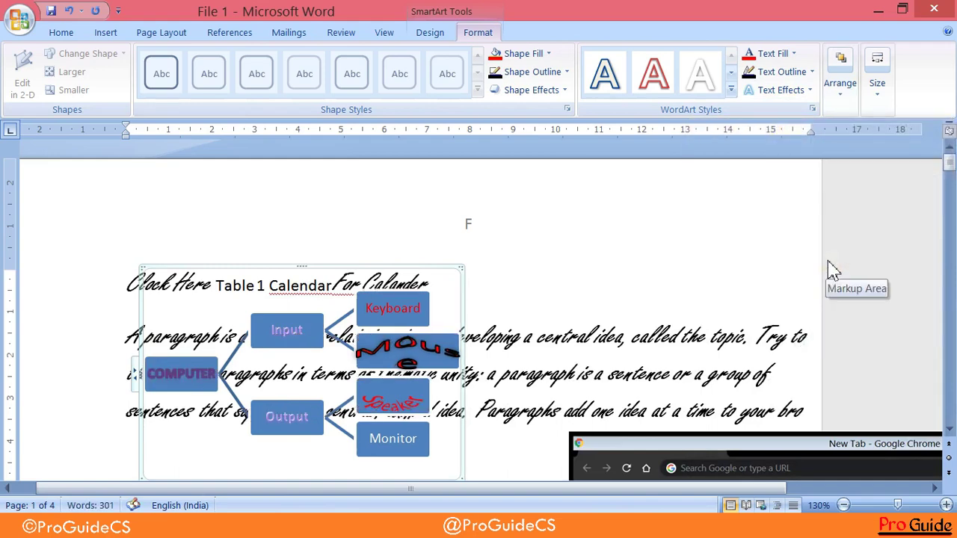
left_click(834, 104)
left_click(862, 153)
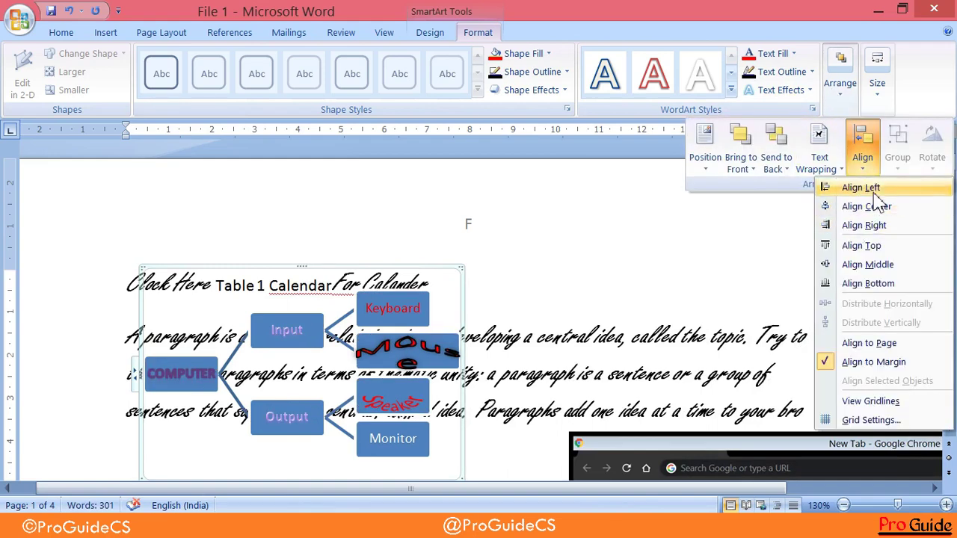
- Align the Computer diagram left and top, then reselect the whole diagram
left_click(871, 188)
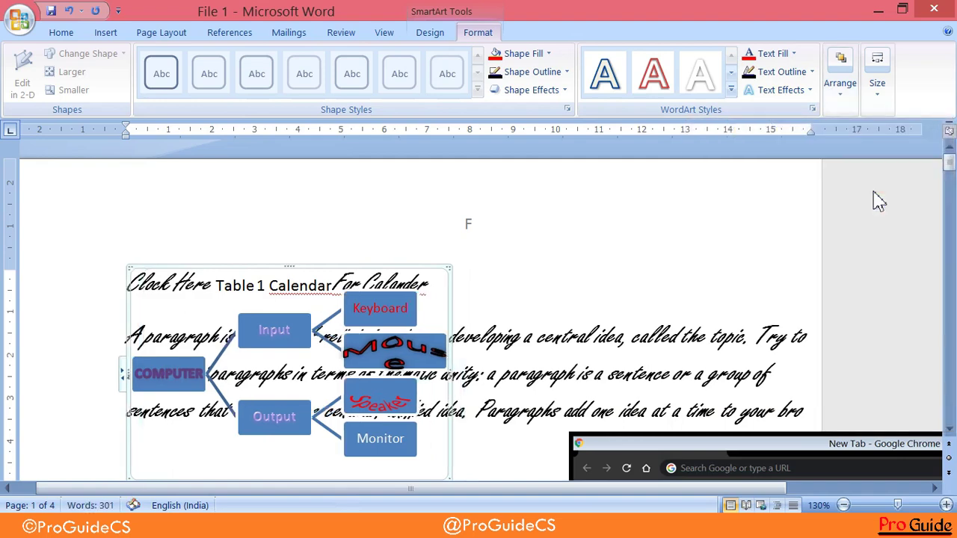
left_click(838, 78)
left_click(859, 150)
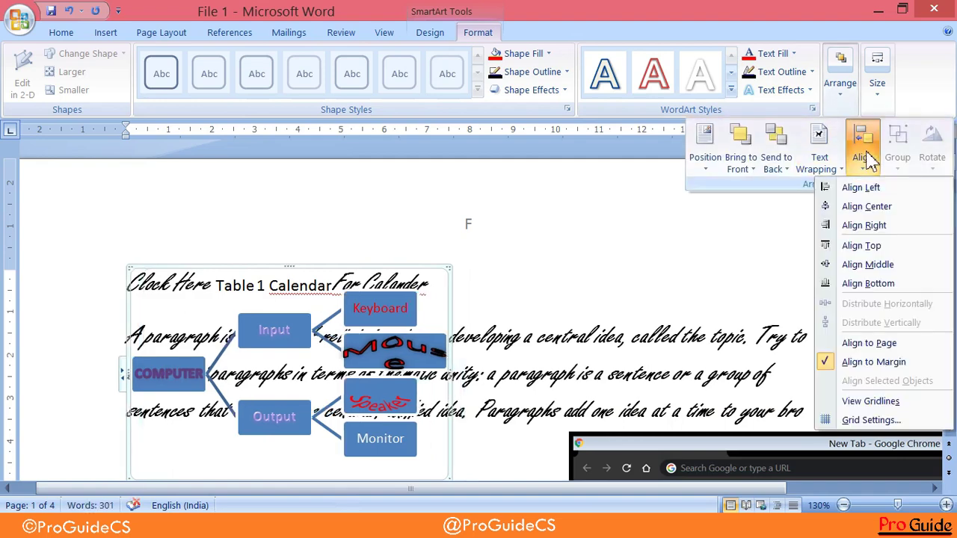
left_click(863, 251)
left_click(550, 370)
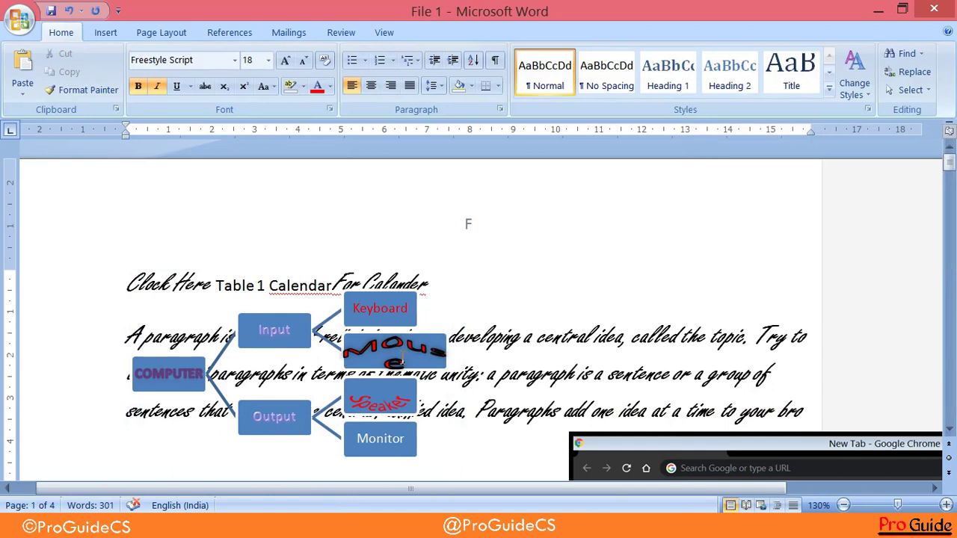
left_click(400, 318)
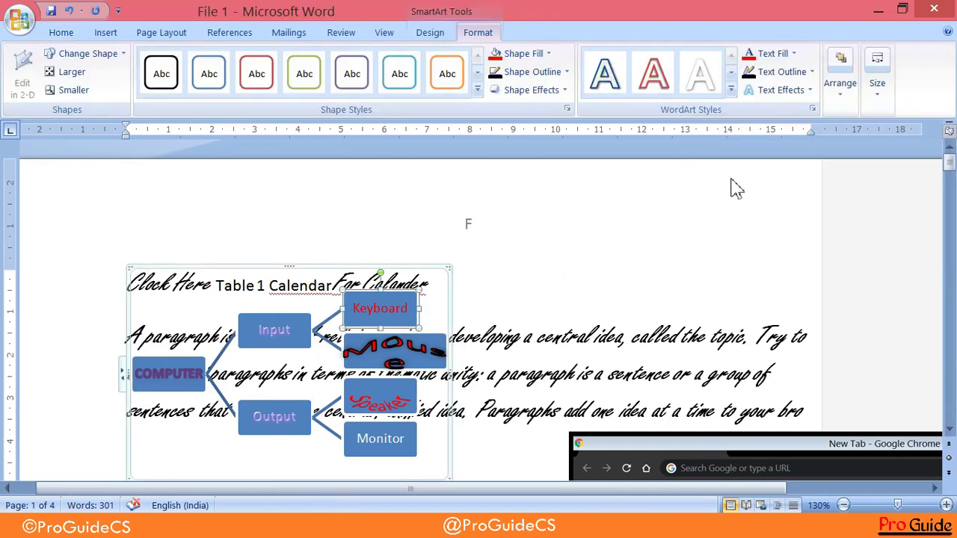
left_click(210, 273)
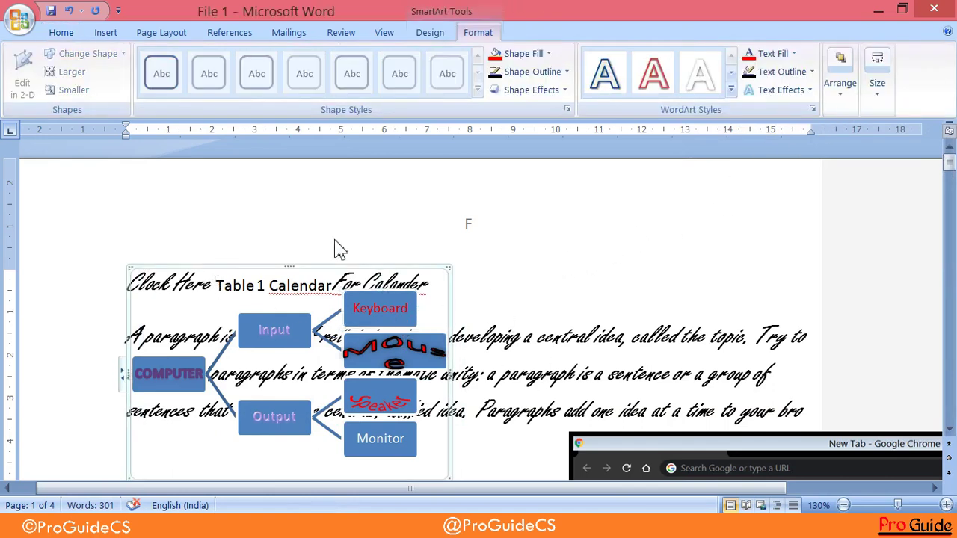
- Raise the diagram's height to 5.8 cm and width to 8.4 cm
left_click(879, 83)
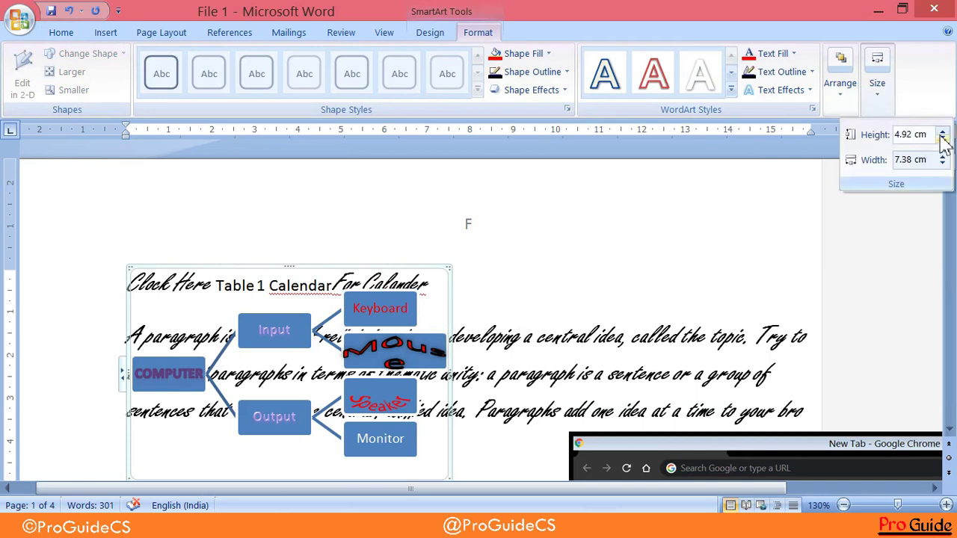
left_click(942, 132)
left_click(942, 133)
left_click(942, 132)
left_click(941, 133)
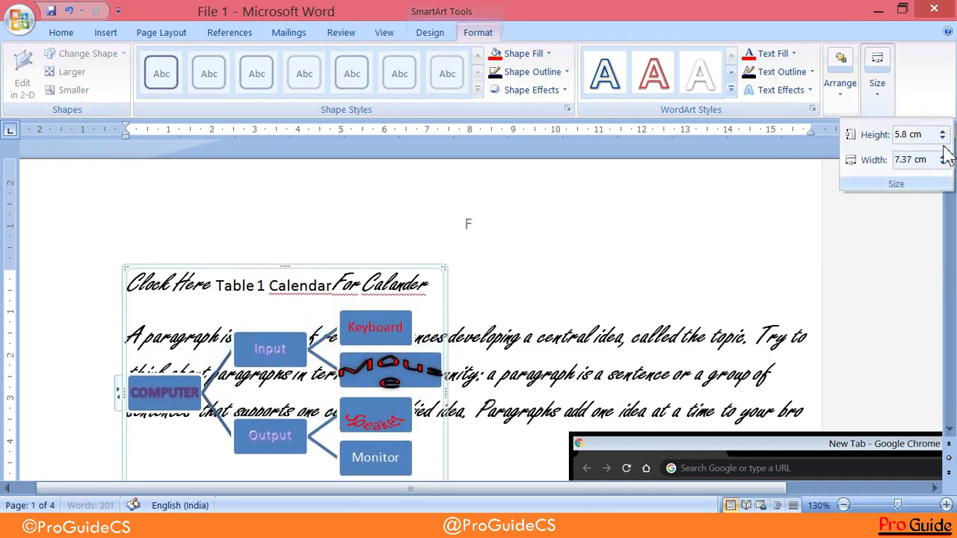
left_click(942, 156)
left_click(941, 156)
left_click(942, 156)
left_click(943, 156)
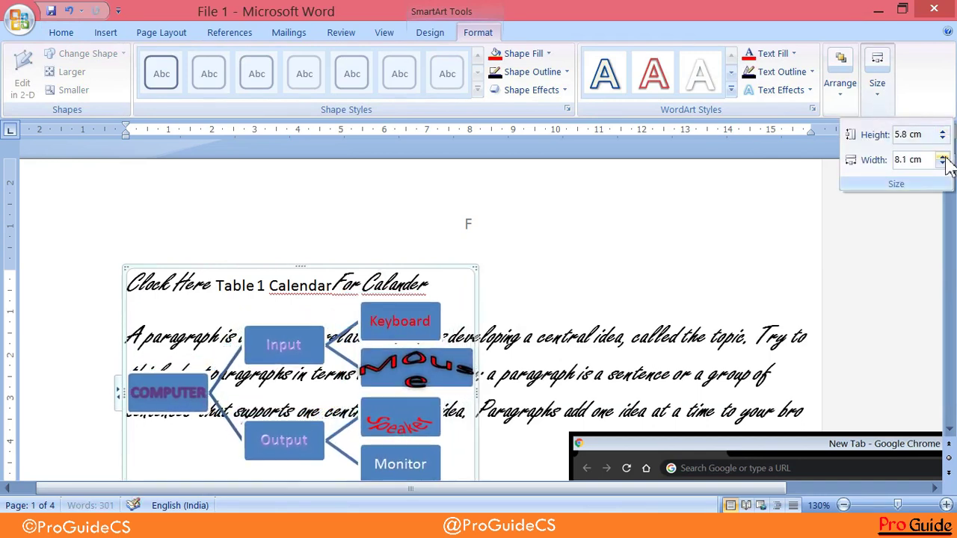
left_click(943, 156)
left_click(942, 156)
left_click(942, 156)
scroll(749, 265, "down", 3)
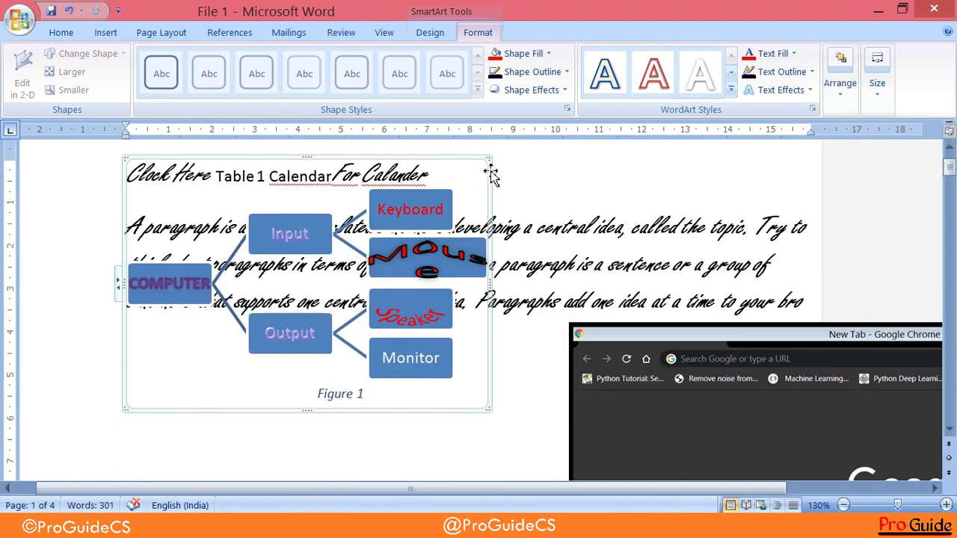
- Set the diagram's text wrapping to Tight
left_click(841, 96)
left_click(818, 142)
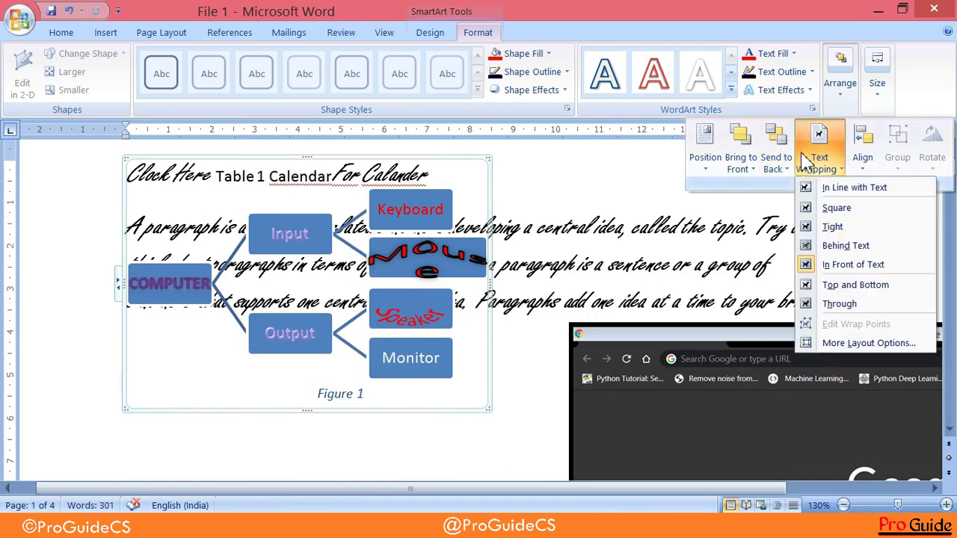
left_click(830, 227)
scroll(566, 266, "up", 3)
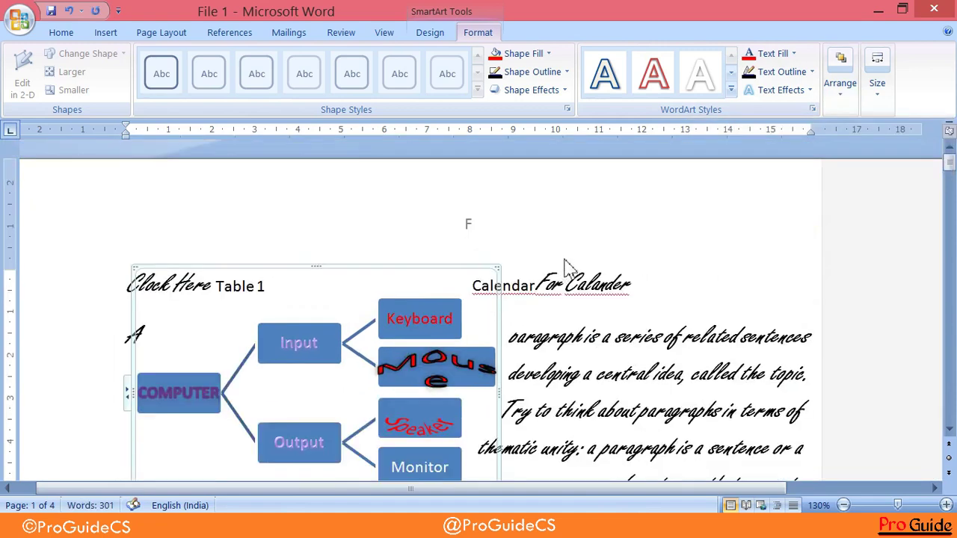
- Increase the diagram to 6.5 cm high and 9.8 cm wide
left_click(877, 86)
left_click(942, 135)
left_click(943, 134)
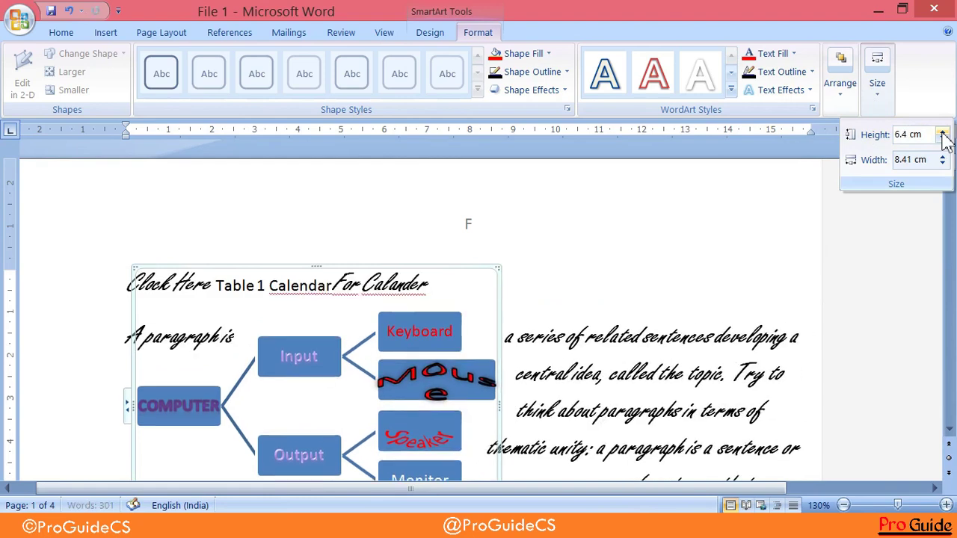
left_click(943, 135)
left_click(942, 157)
left_click(942, 156)
left_click(942, 156)
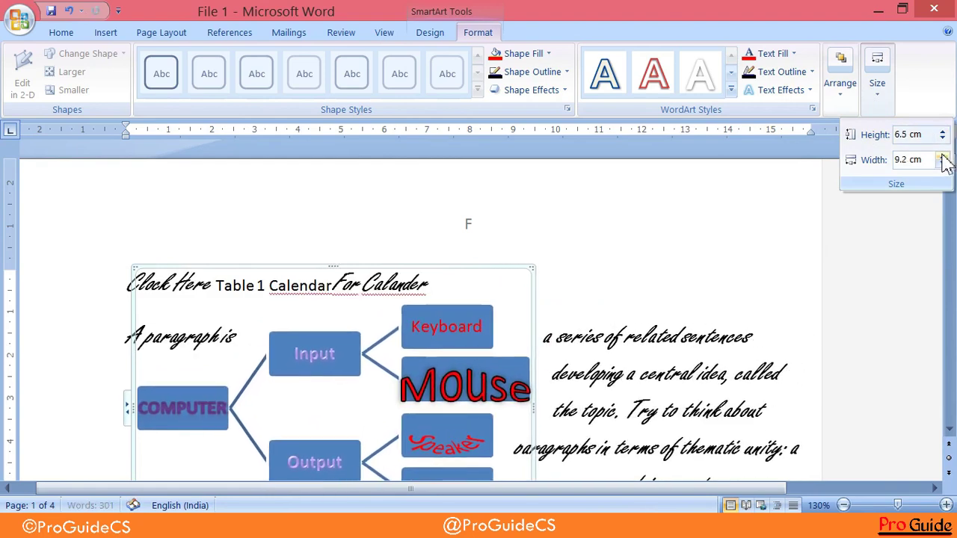
left_click(943, 156)
left_click(942, 156)
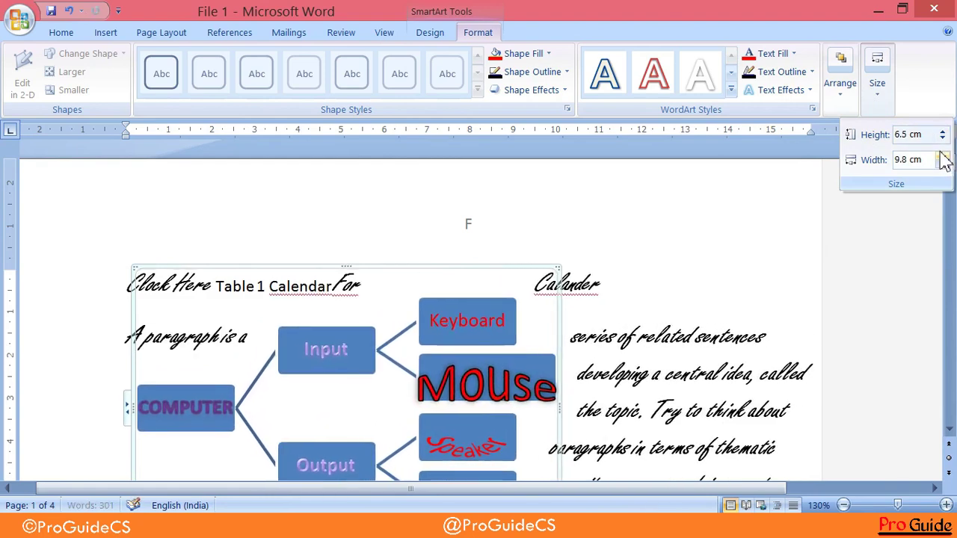
left_click(461, 296)
- Drag the diagram's corner handle to enlarge it and check the text flow
scroll(469, 271, "down", 1)
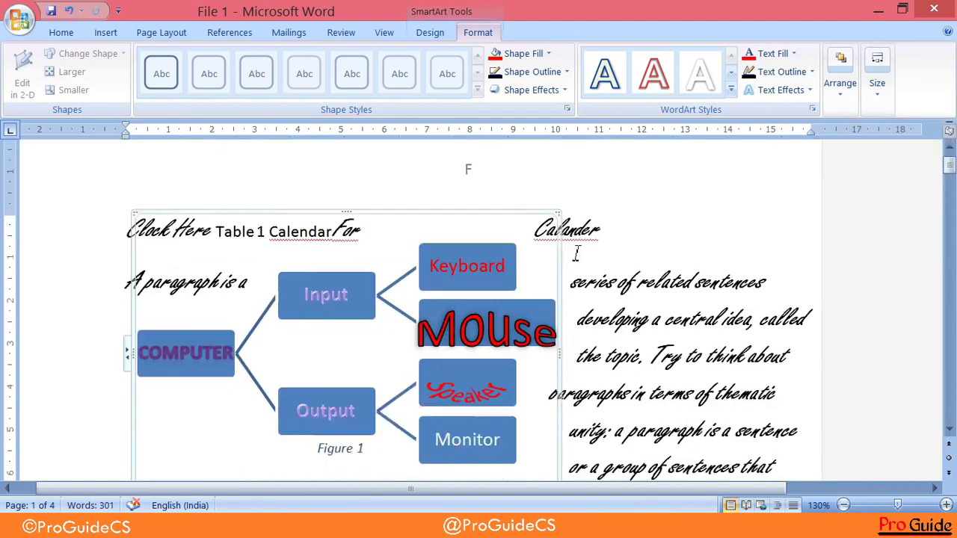
scroll(524, 359, "down", 1)
scroll(570, 461, "down", 1)
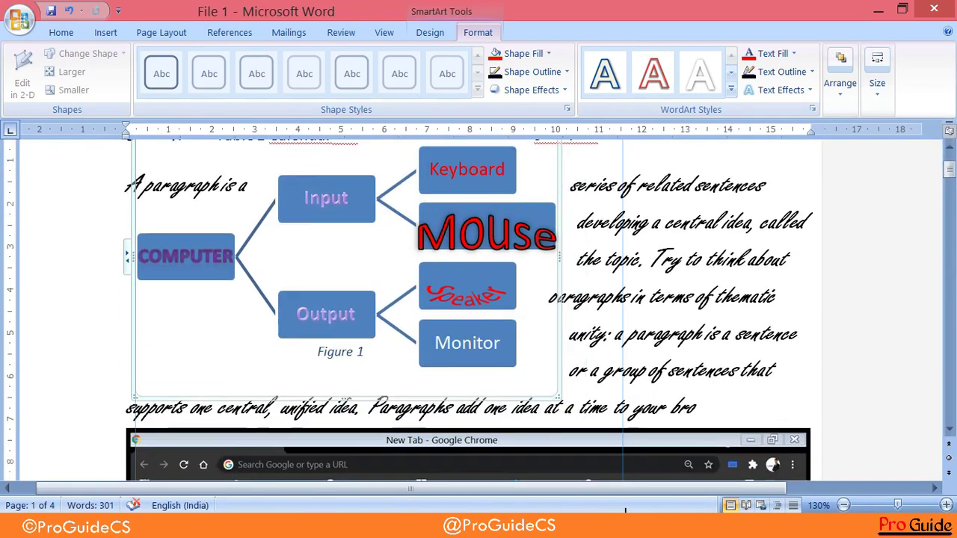
left_click_drag(561, 399, 622, 467)
left_click(725, 269)
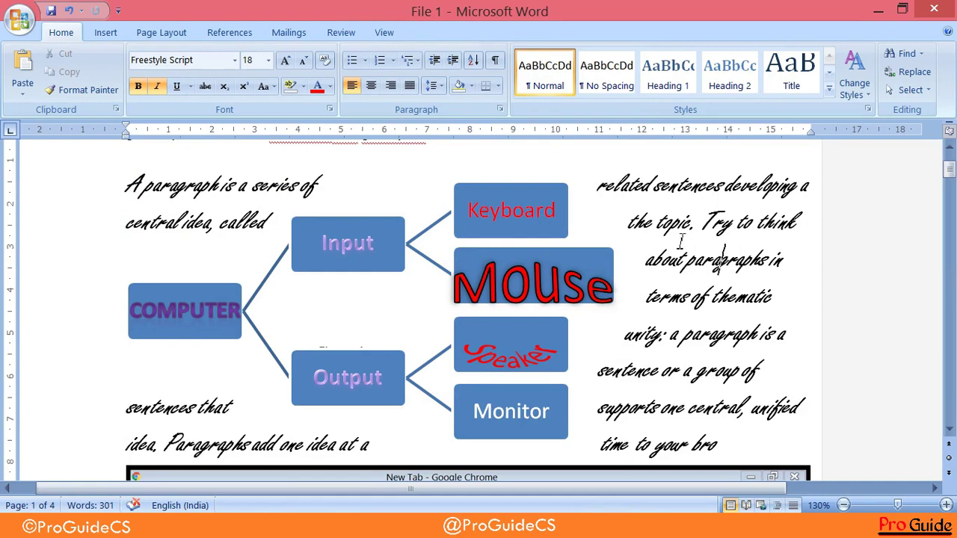
- Reselect the Computer diagram and bring up the Page Layout commands
left_click(358, 203)
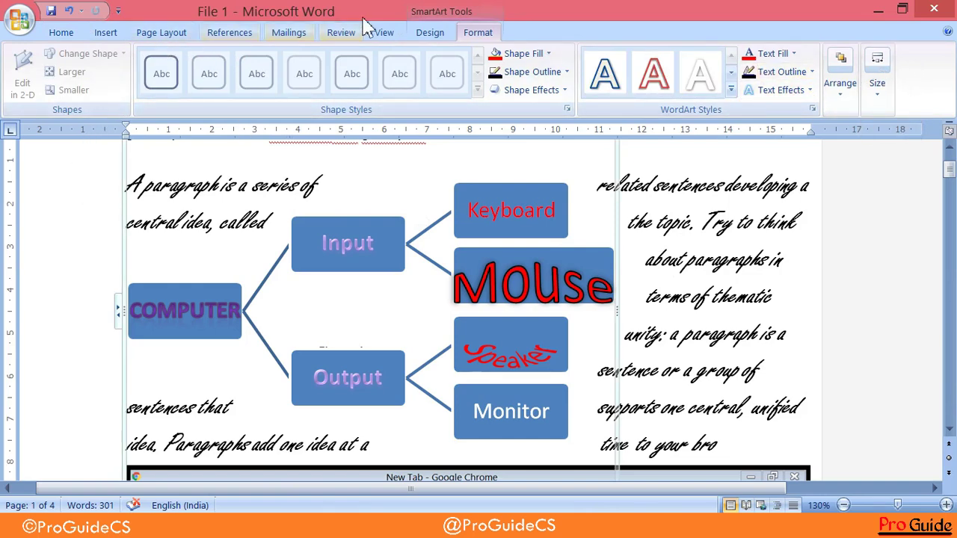
left_click(431, 34)
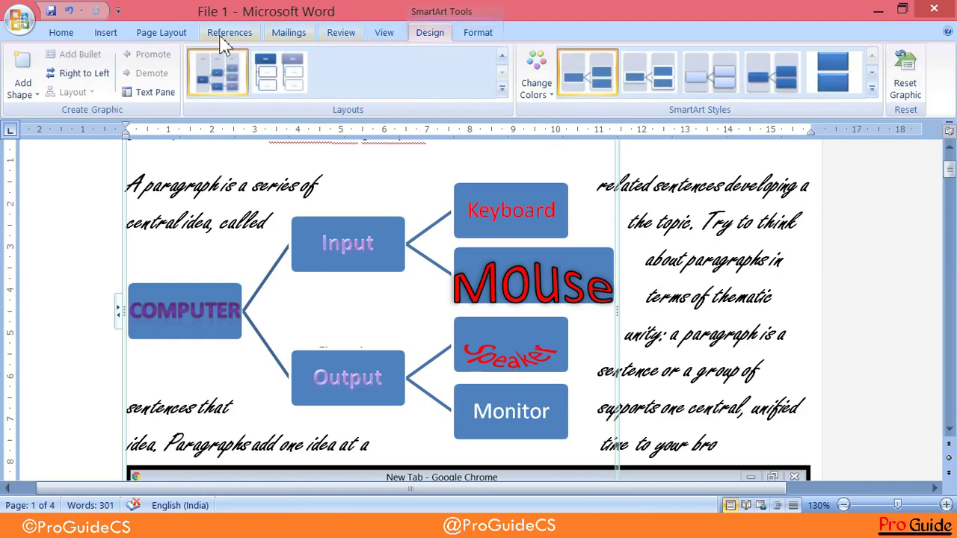
left_click(159, 36)
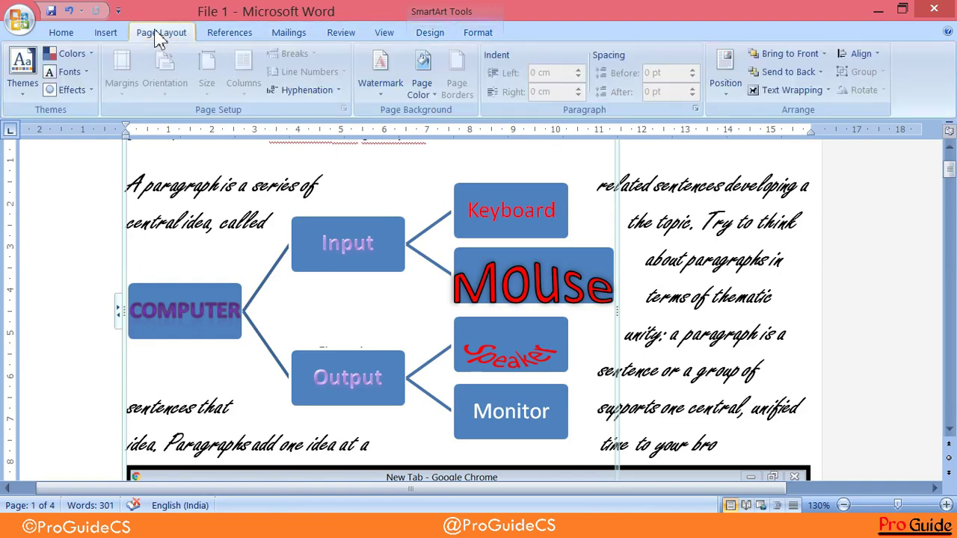